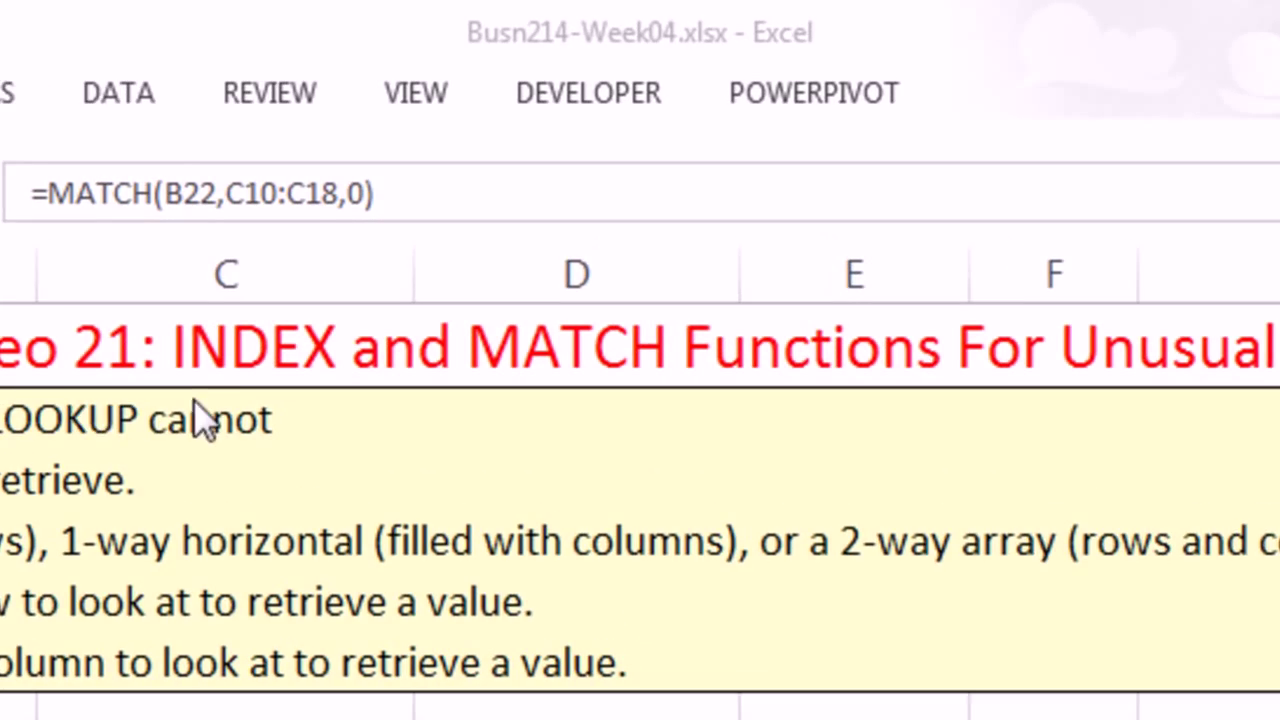
Choose Flying Range is 70 as the lookup description in B22 of the 1-way vertical lookup.
left_click(594, 55)
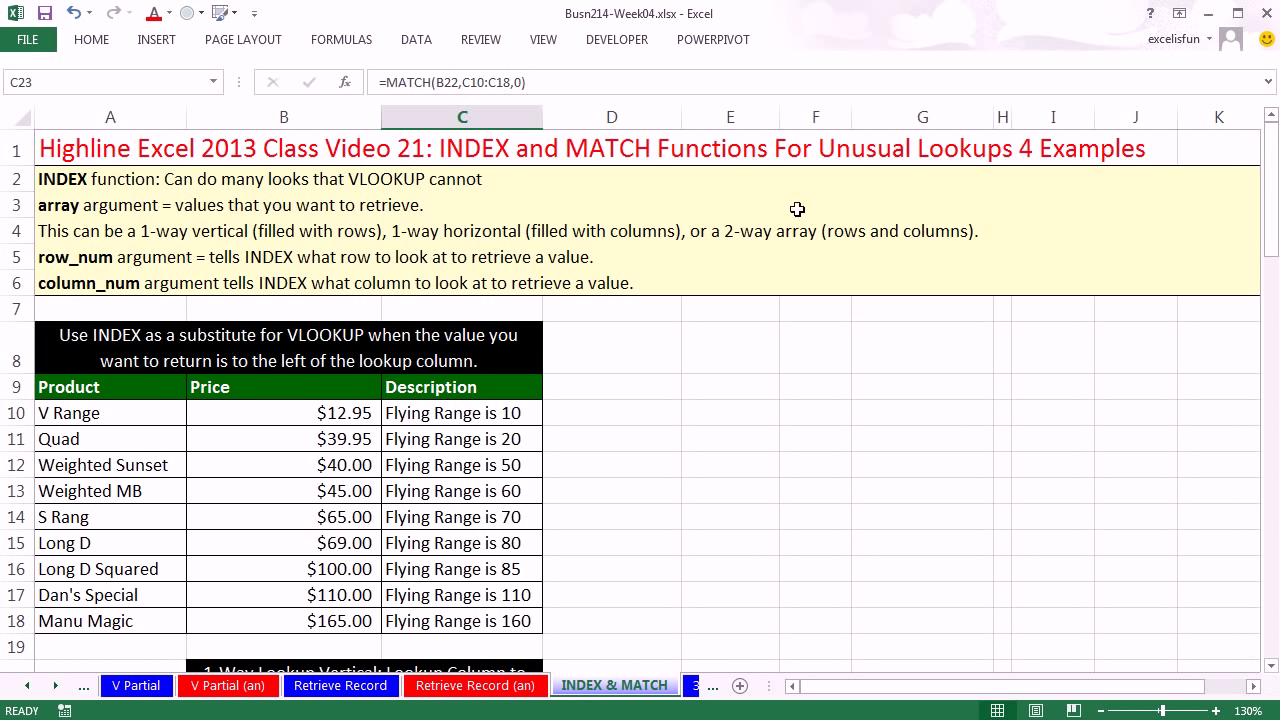
left_click(1273, 666)
left_click(1273, 666)
left_click(1273, 666)
left_click(1273, 666)
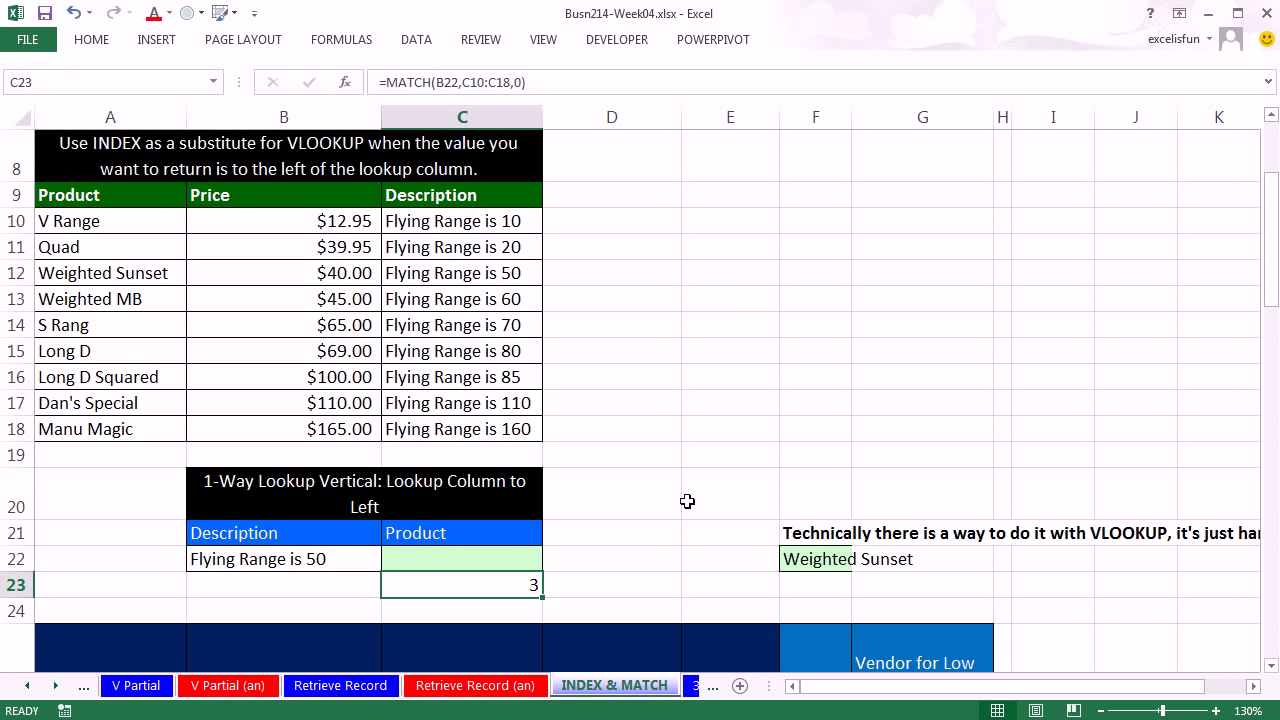
left_click(351, 562)
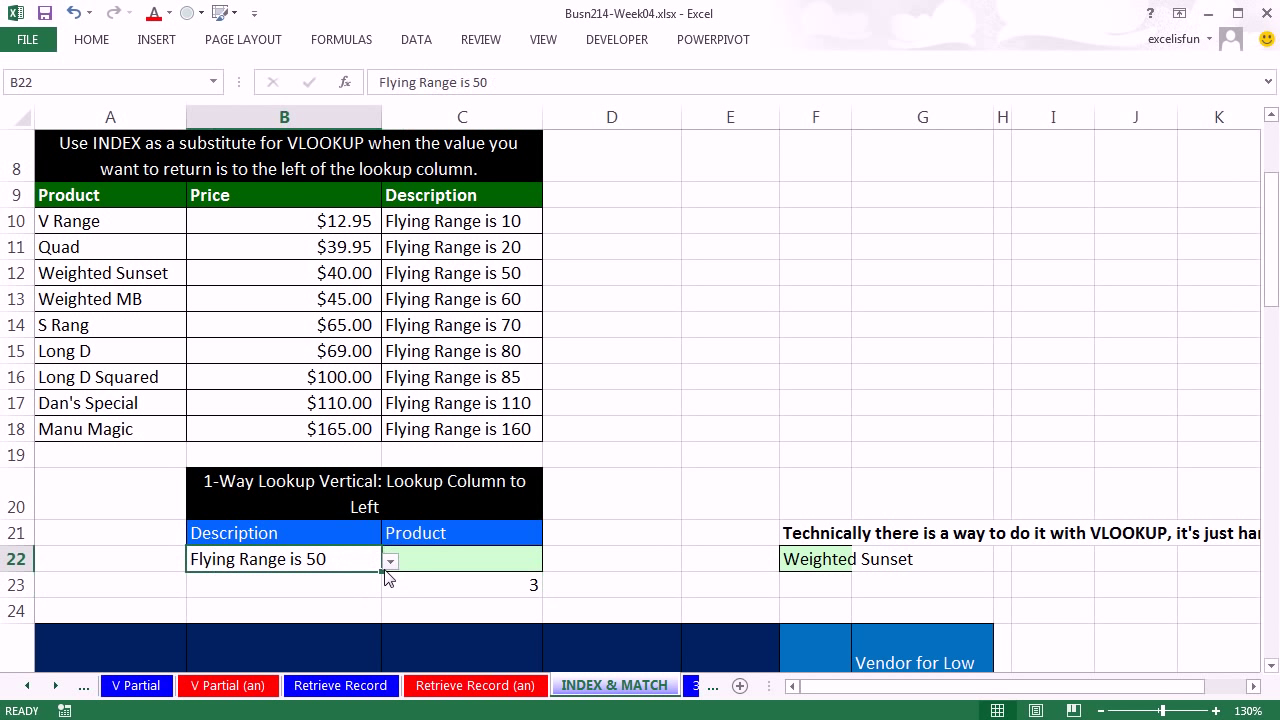
left_click(390, 562)
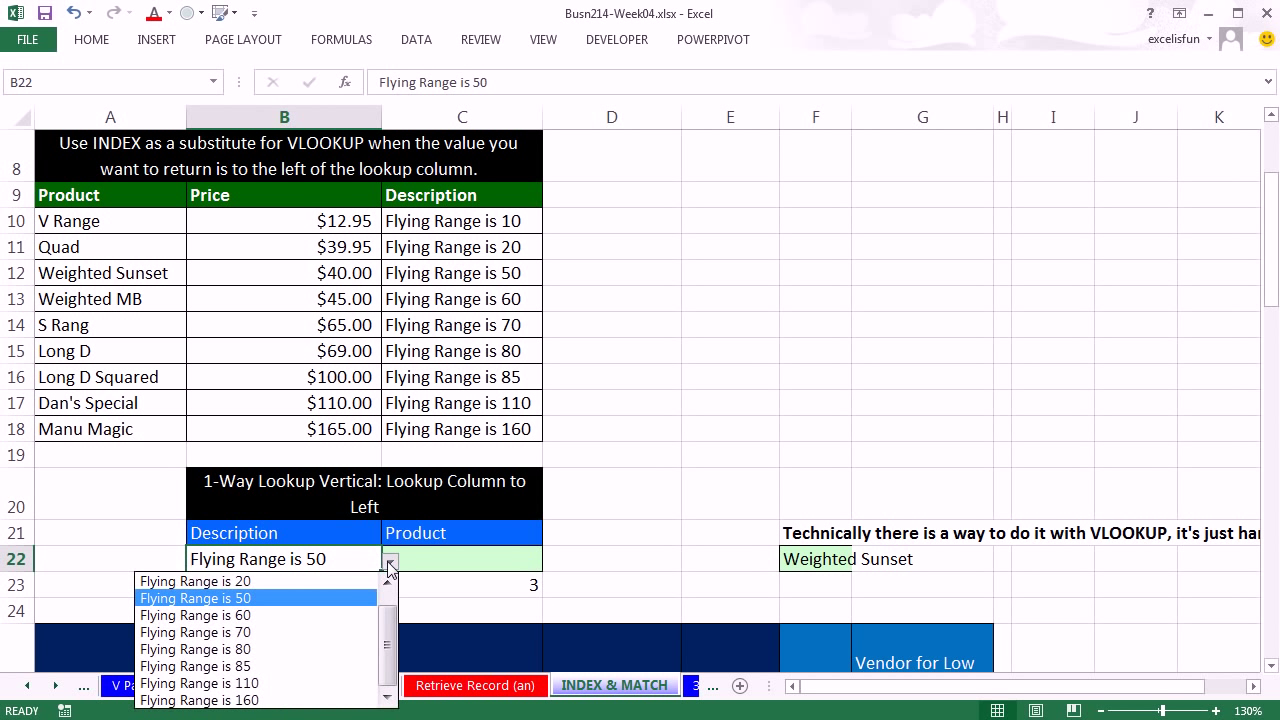
left_click(254, 633)
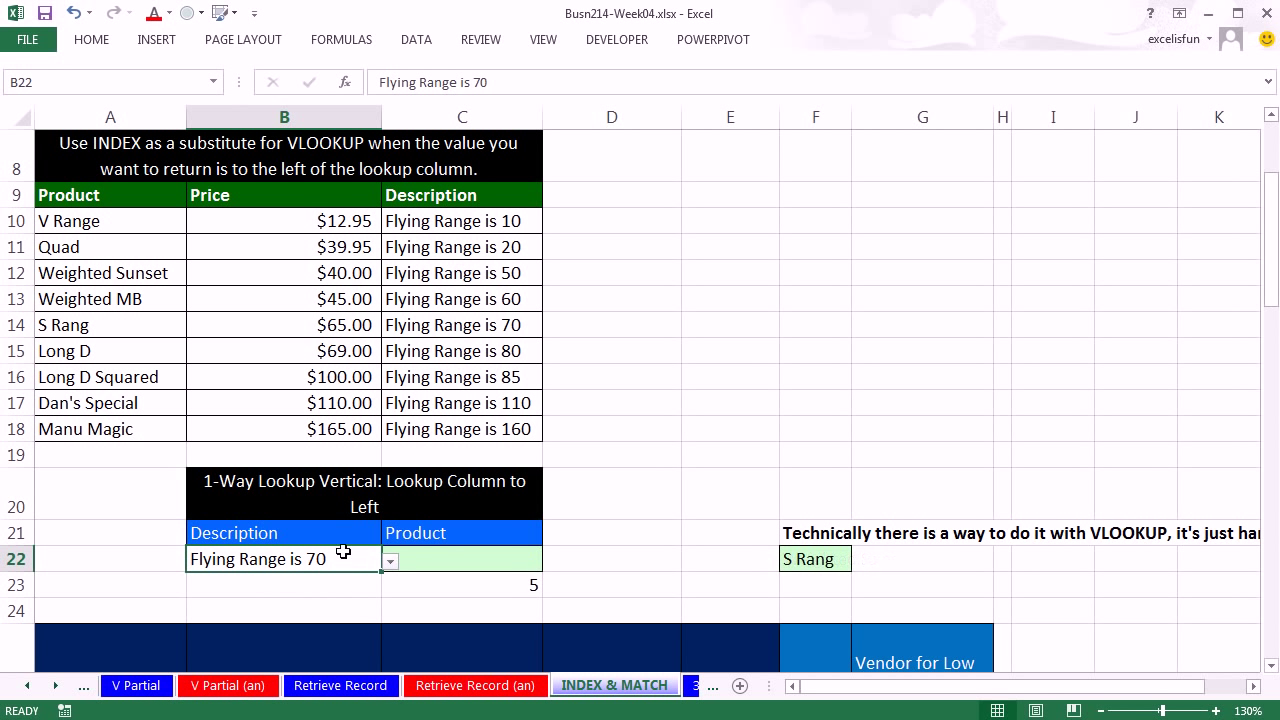
Examine the product table in A10:C18 and the arguments of the MATCH formula in C23.
scroll(446, 540, "up", 1)
left_click(450, 634)
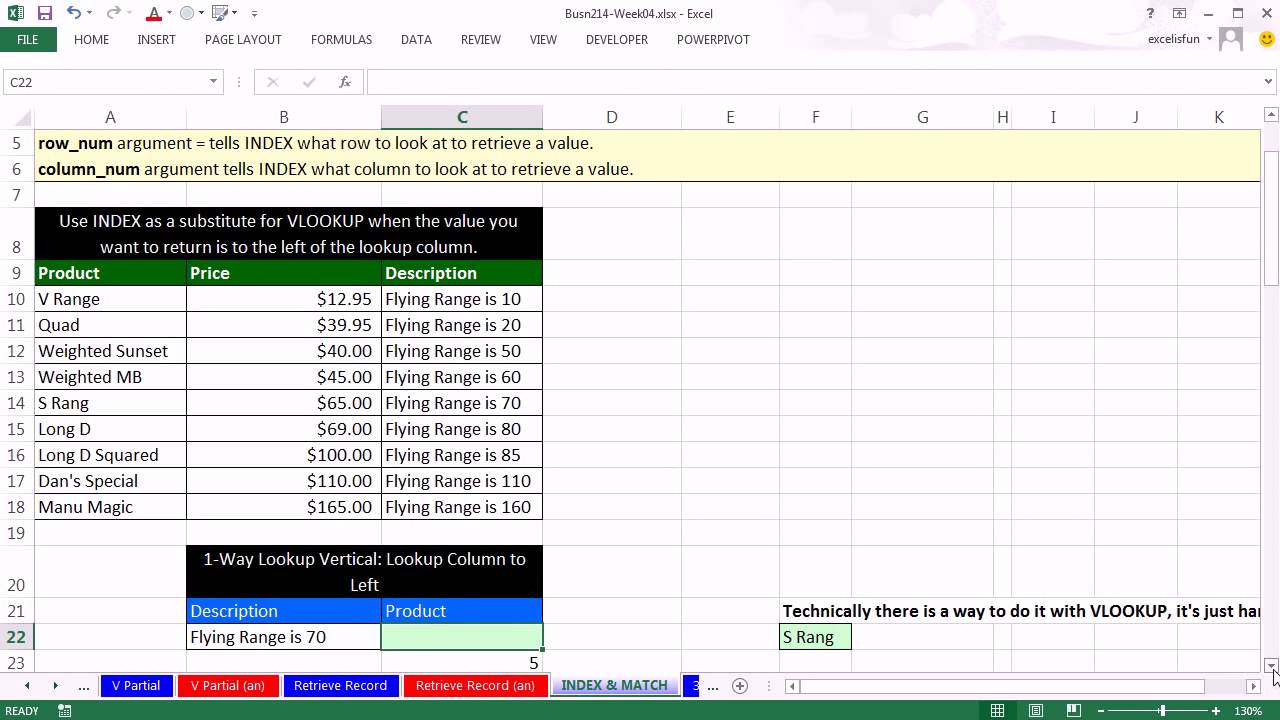
scroll(1274, 672, "down", 1)
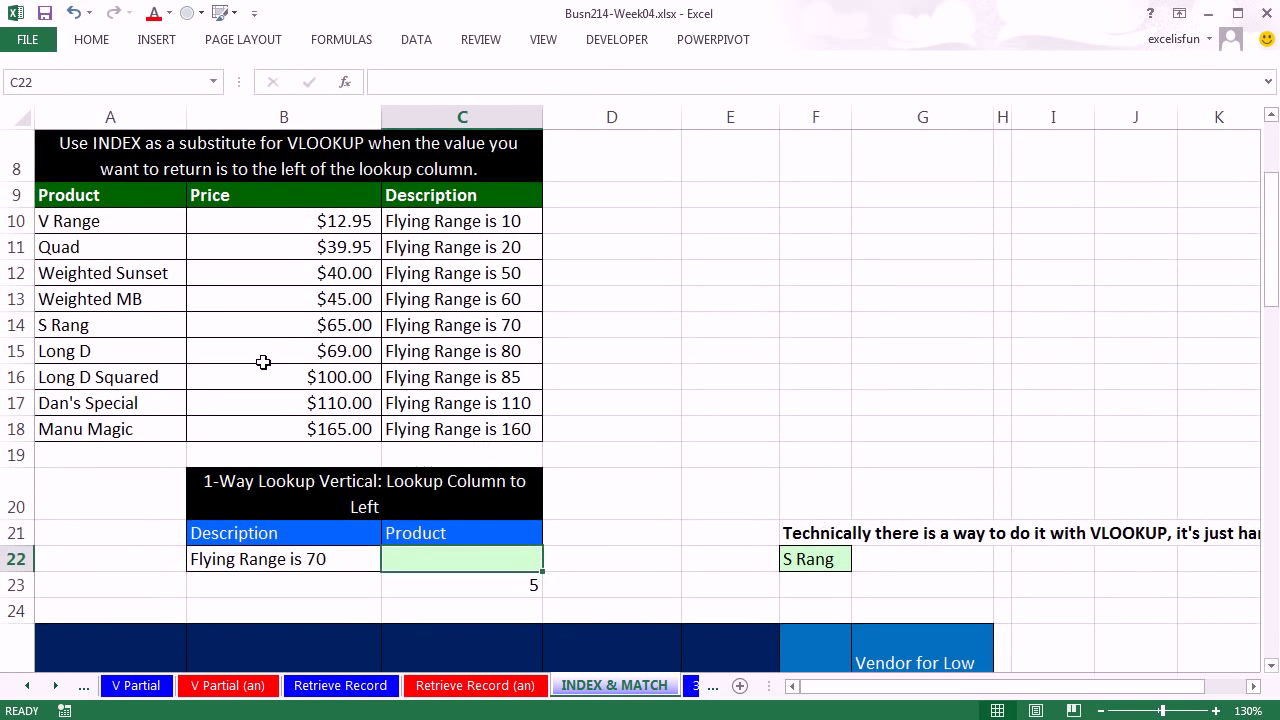
left_click_drag(117, 221, 440, 424)
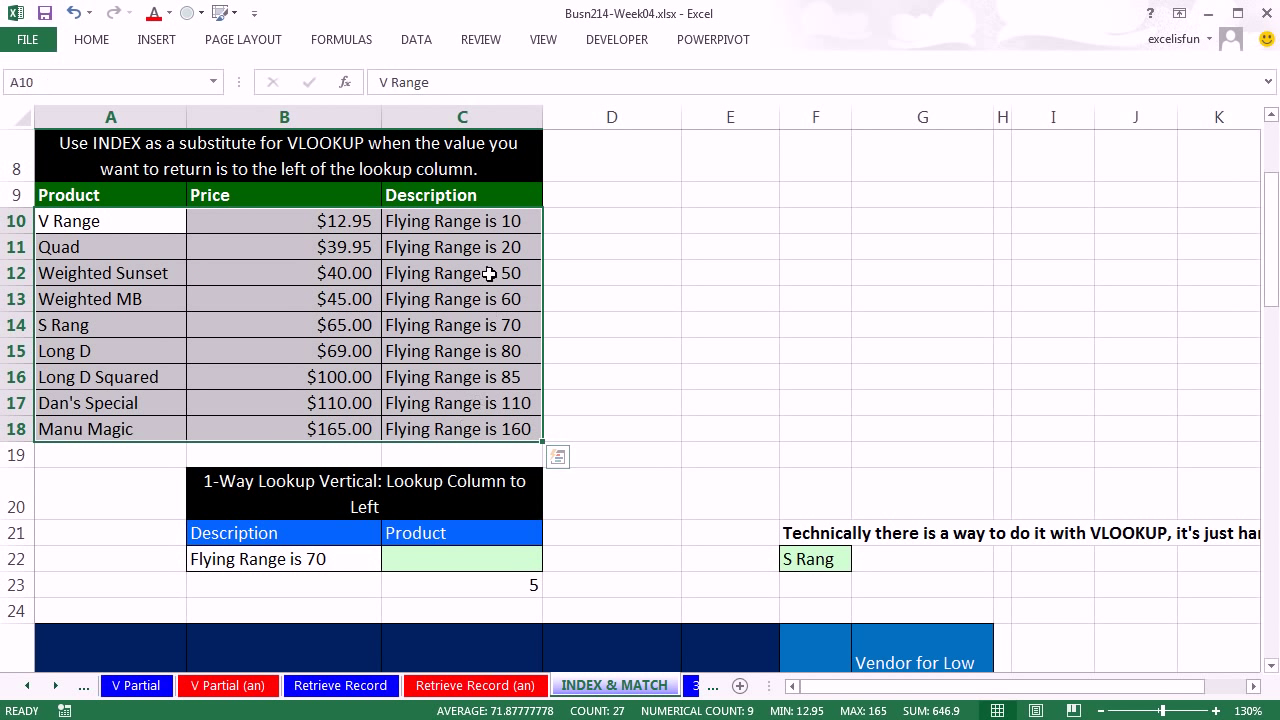
double_click(440, 583)
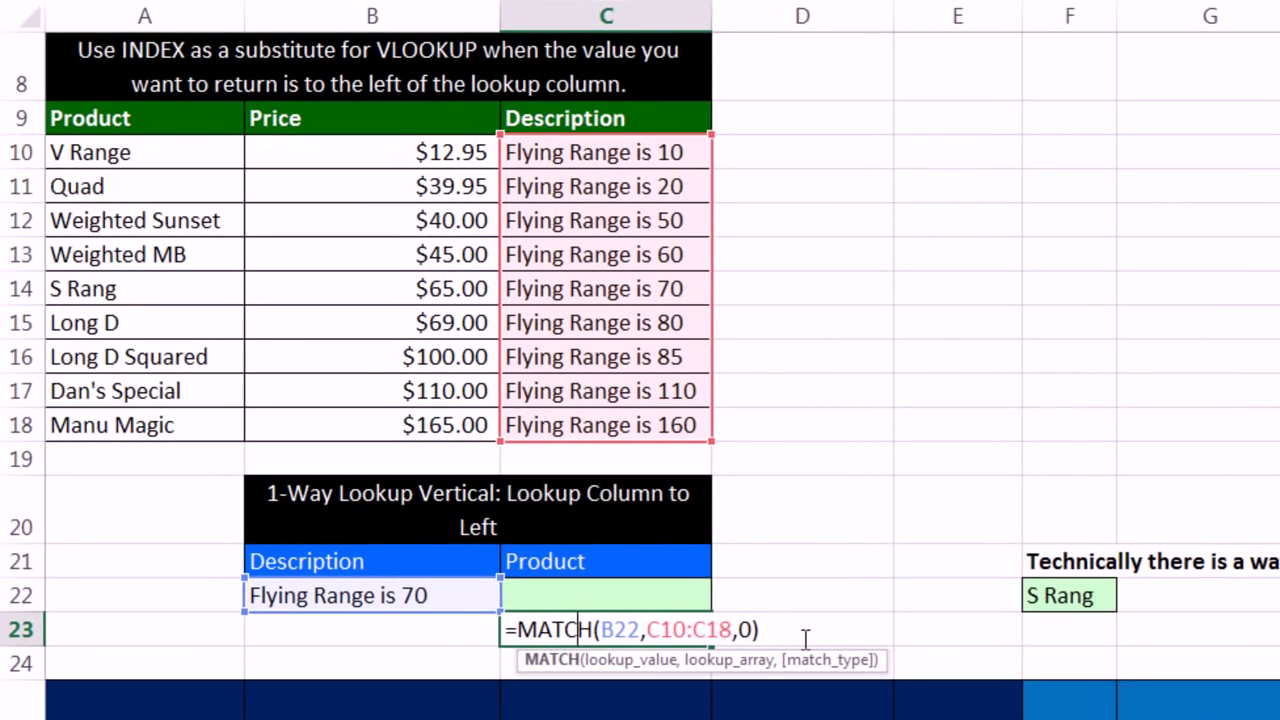
left_click(627, 629)
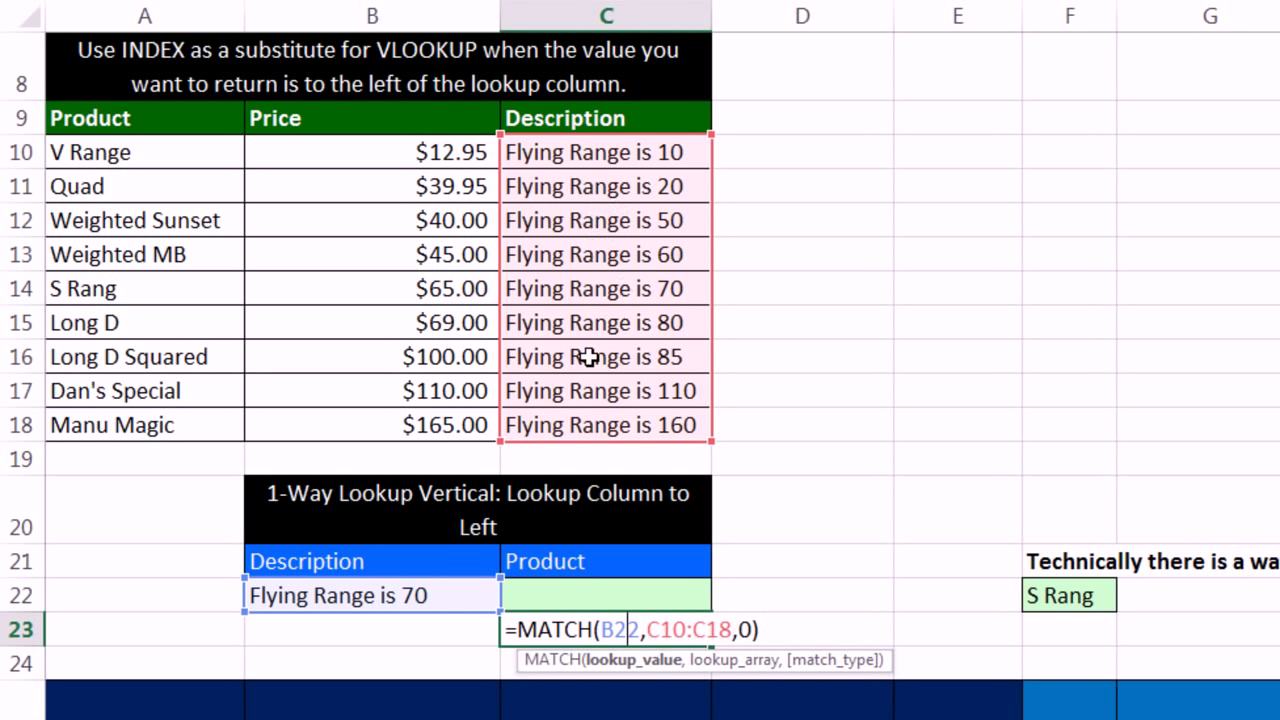
key("ctrl+Return")
left_click_drag(803, 141, 1278, 150)
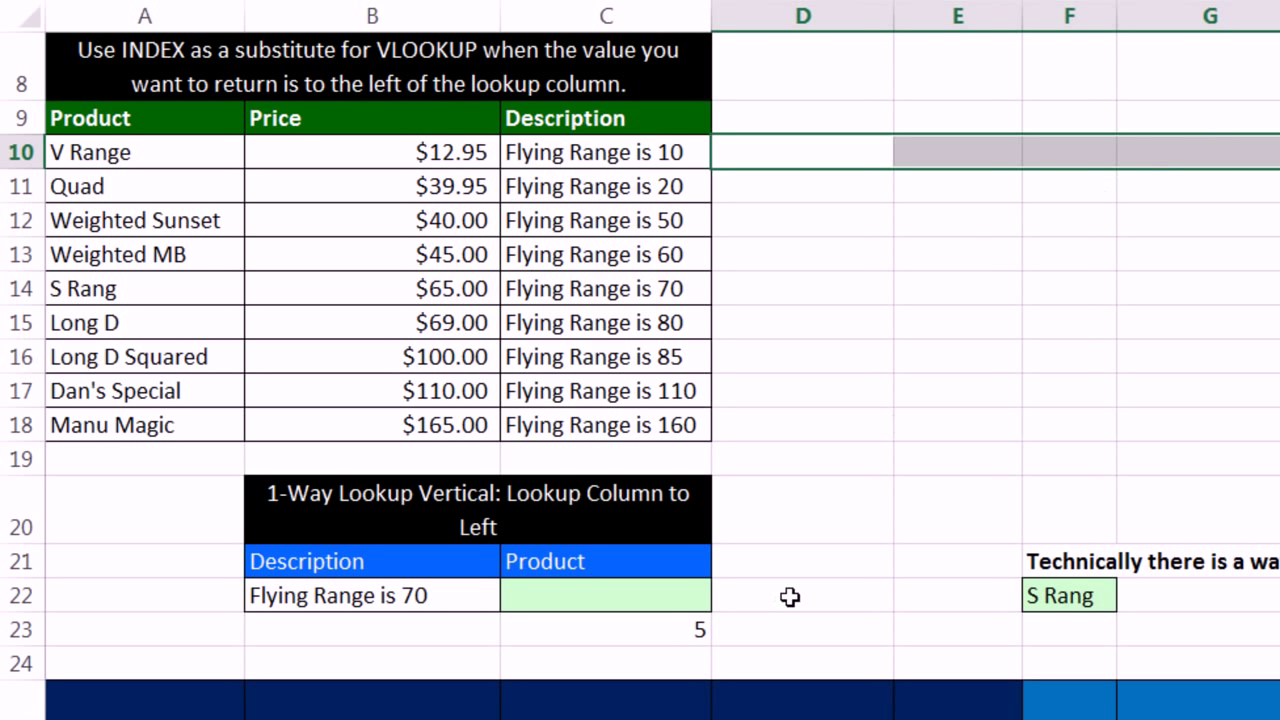
Start an INDEX formula in product cell C22 with the product names A10:A18 as its array.
left_click(660, 605)
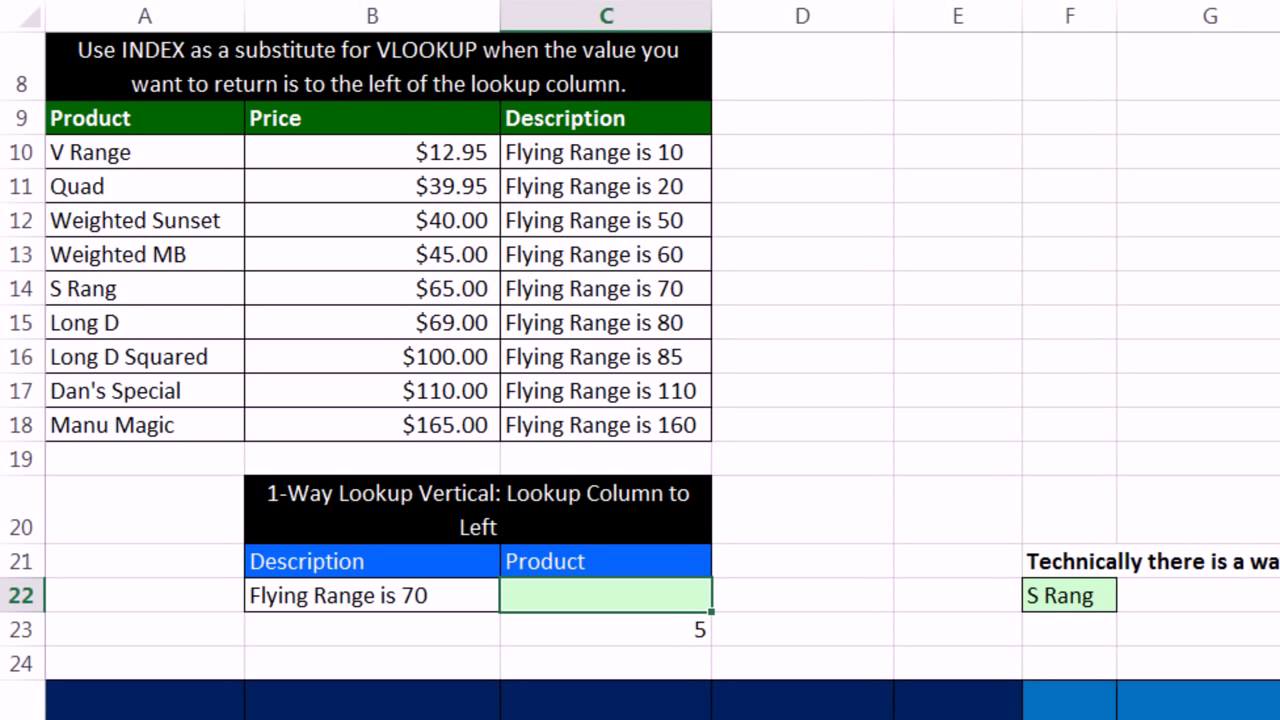
type("=i")
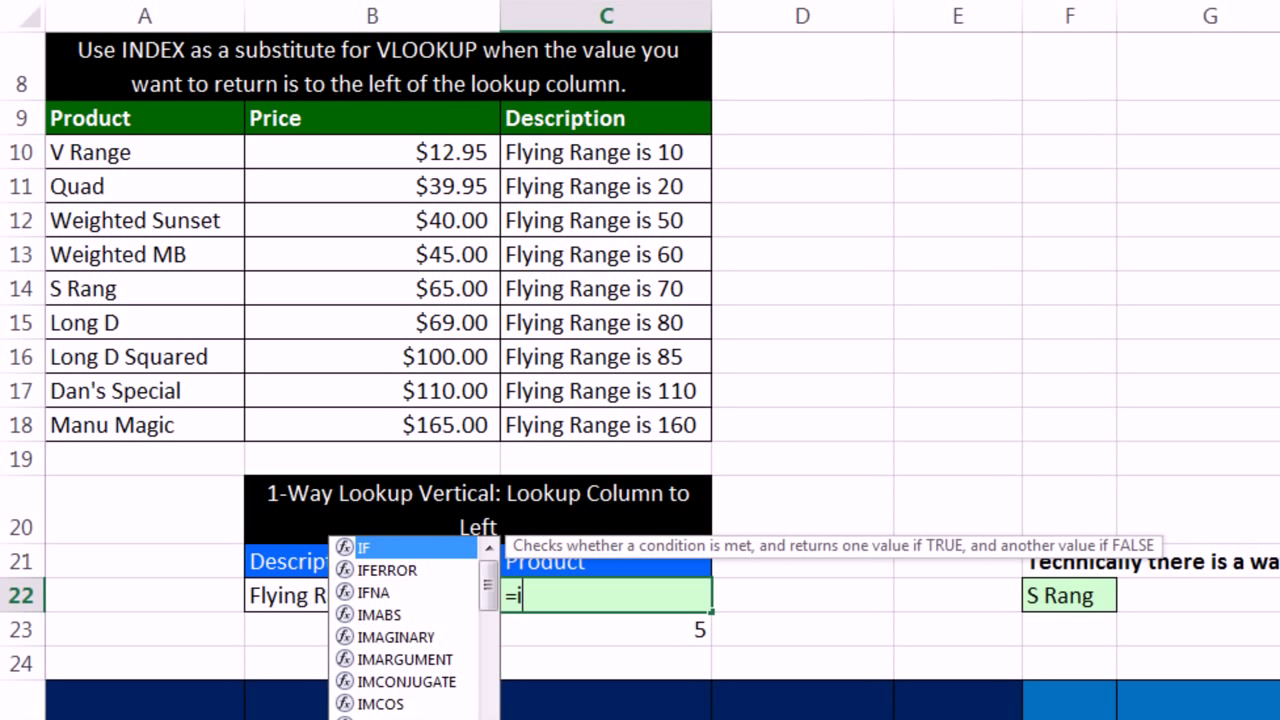
type("n")
key("Tab")
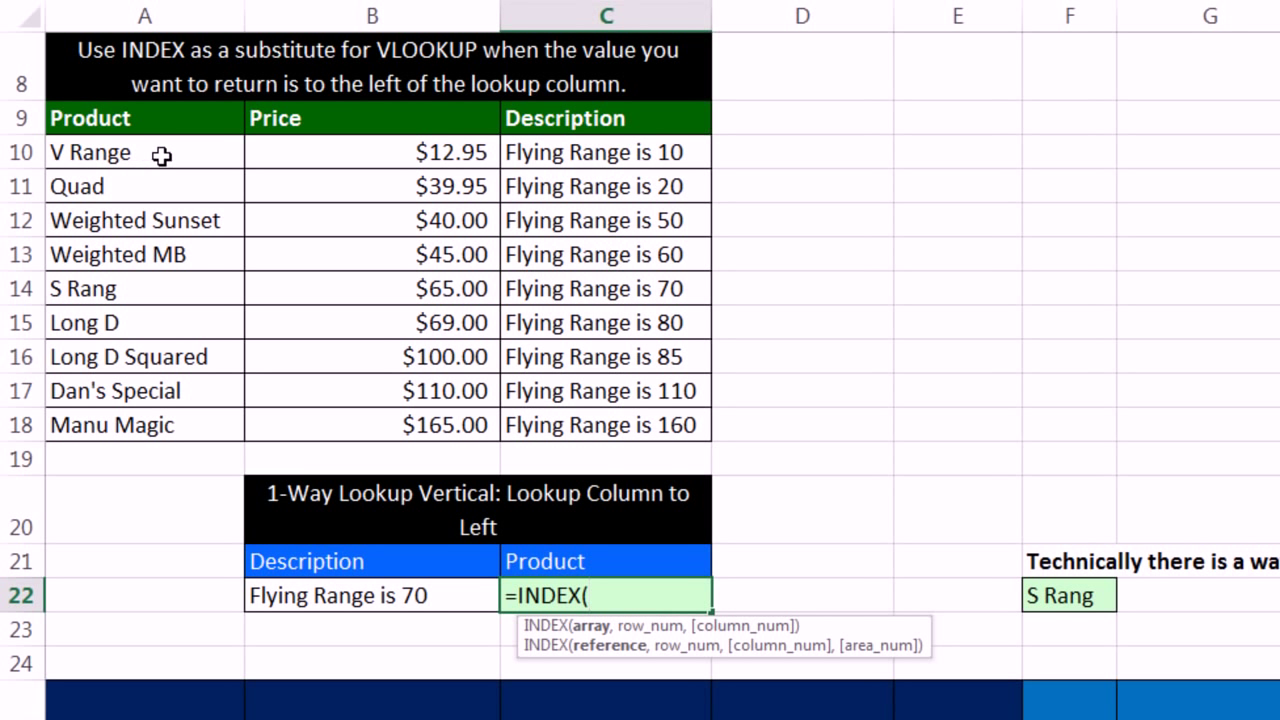
left_click_drag(161, 155, 139, 408)
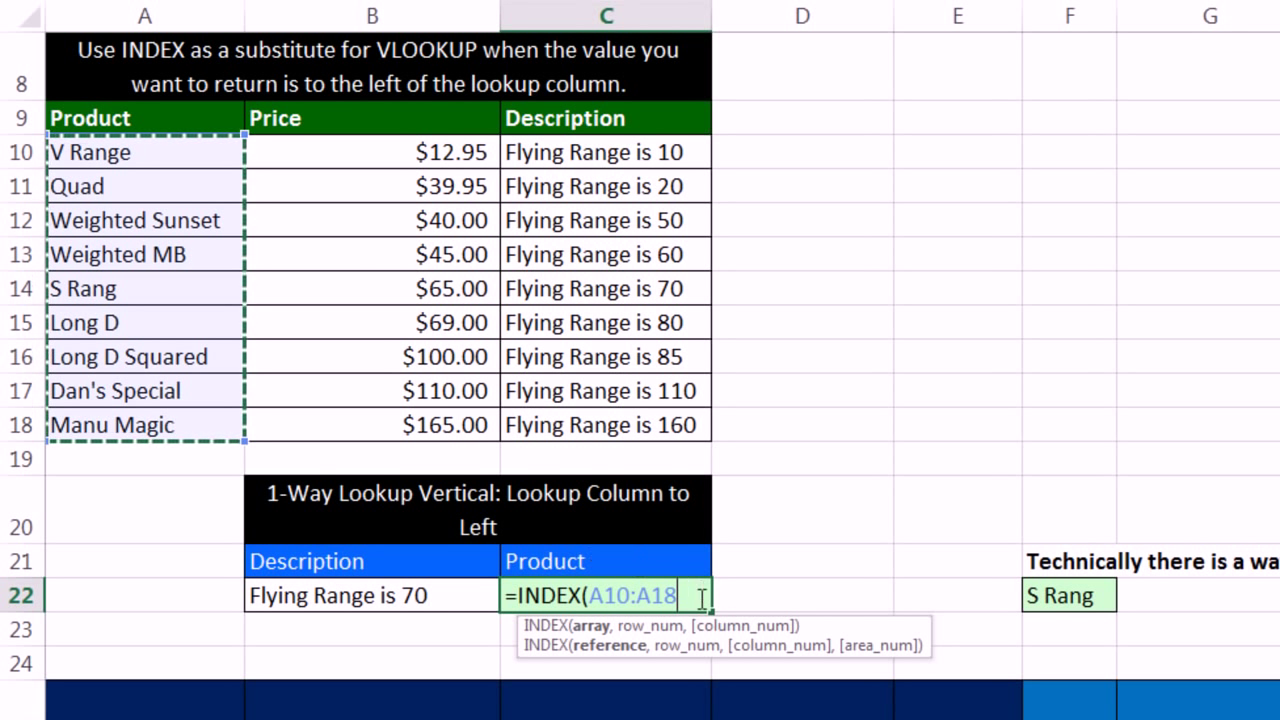
type(",")
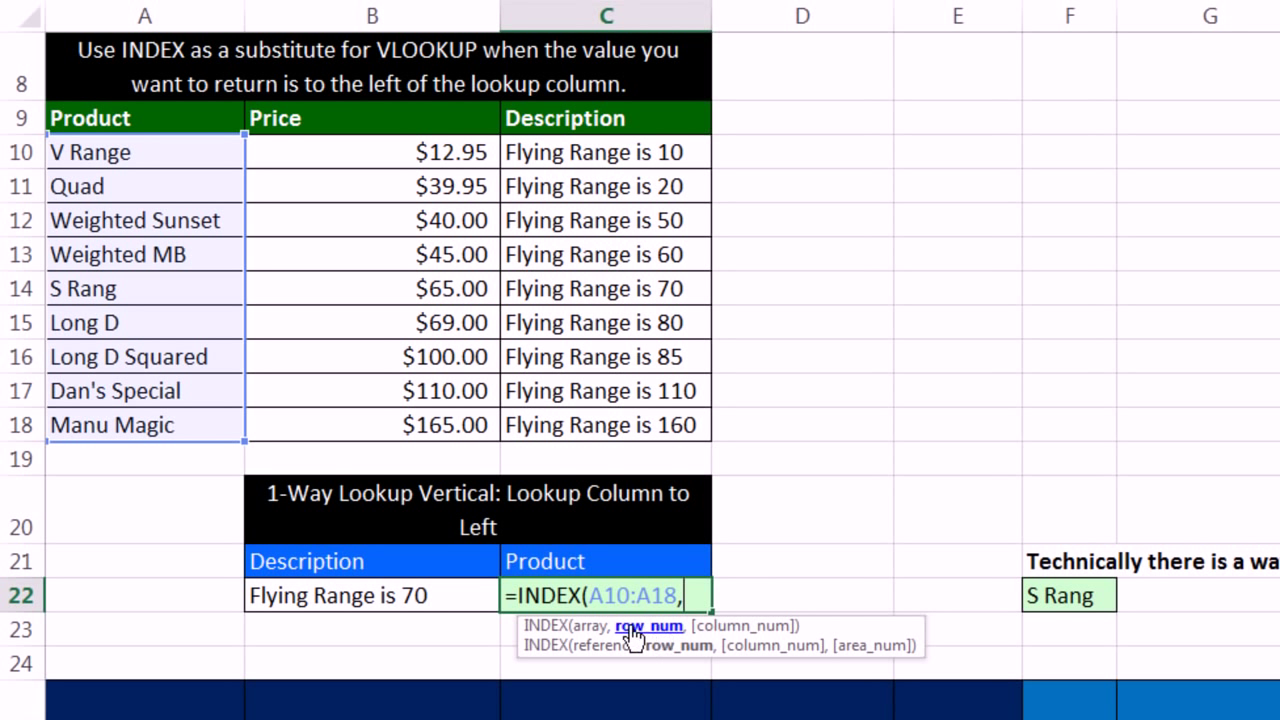
Nest MATCH(B22,C10:C18,0) as the row number of the INDEX formula in C22 and enter the formula.
type("mat")
key("Tab")
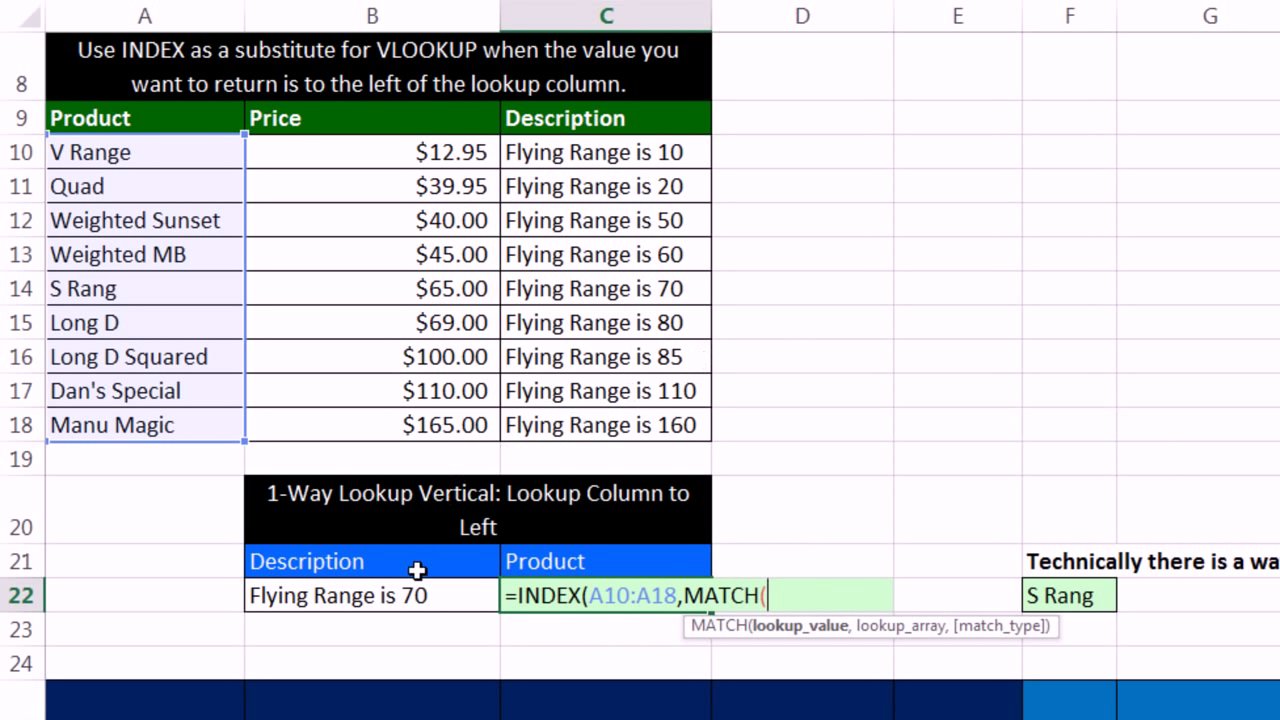
left_click(408, 597)
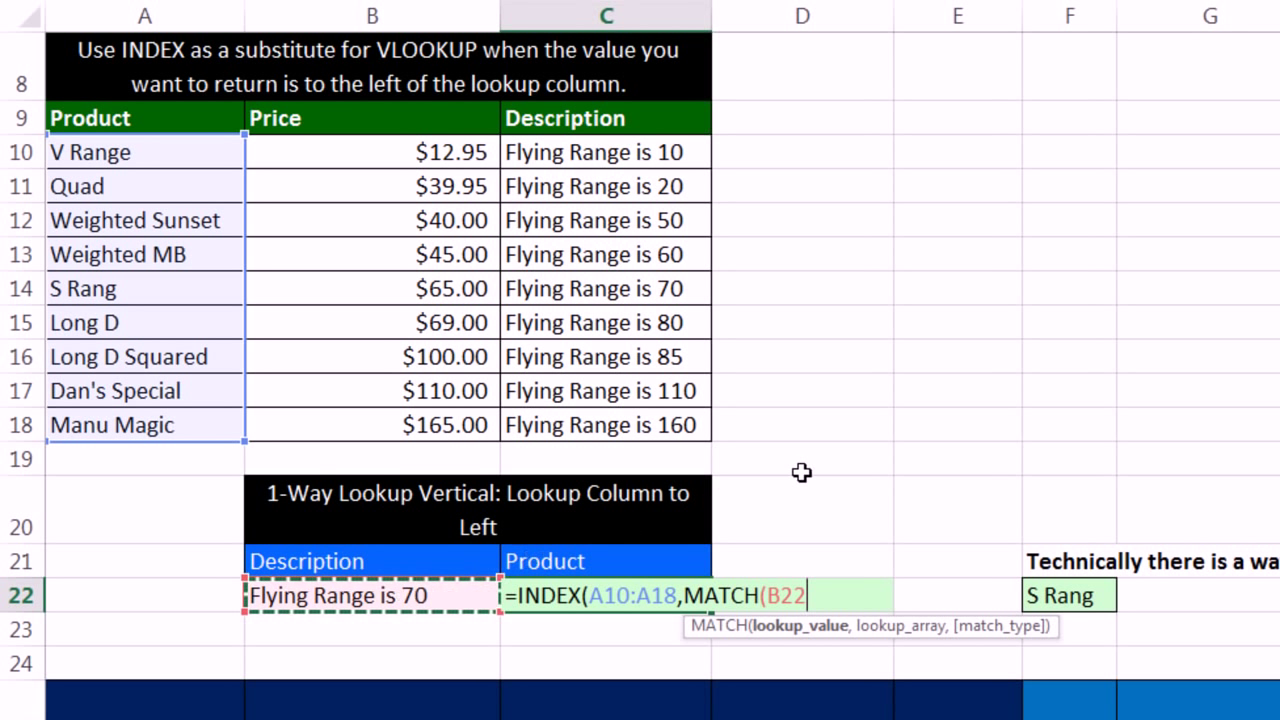
type(",")
left_click_drag(581, 150, 558, 428)
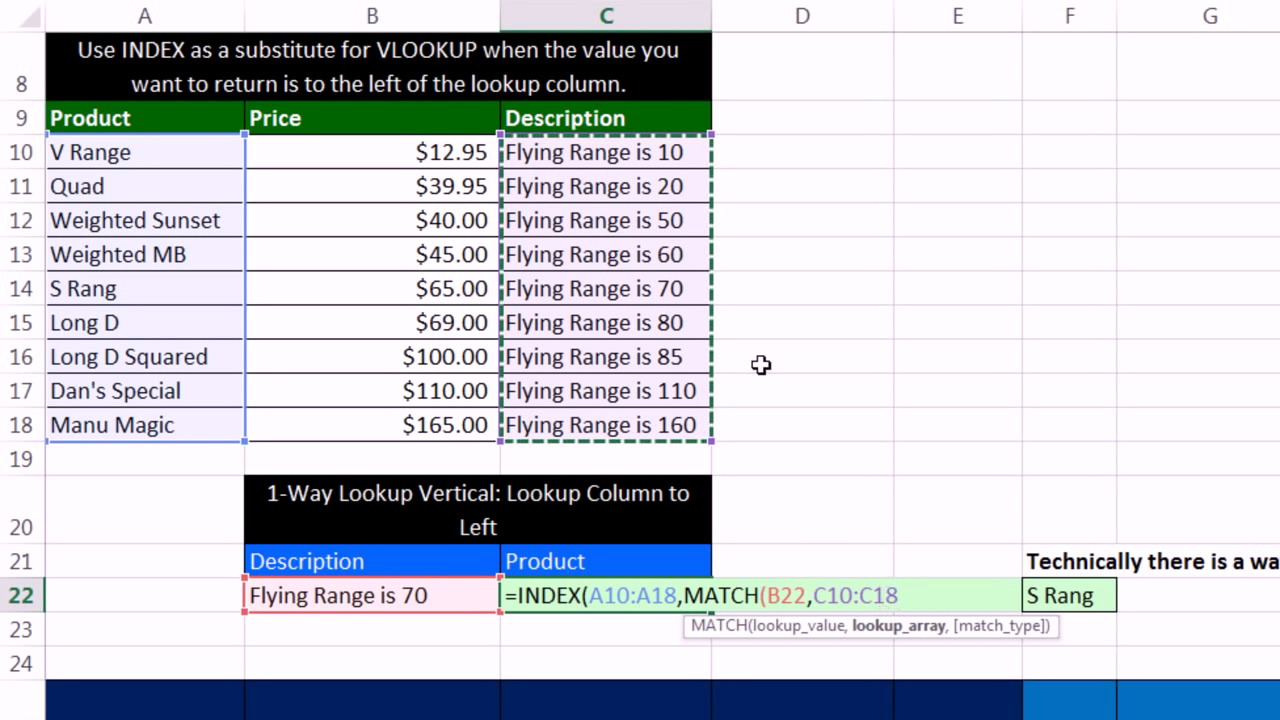
type(",")
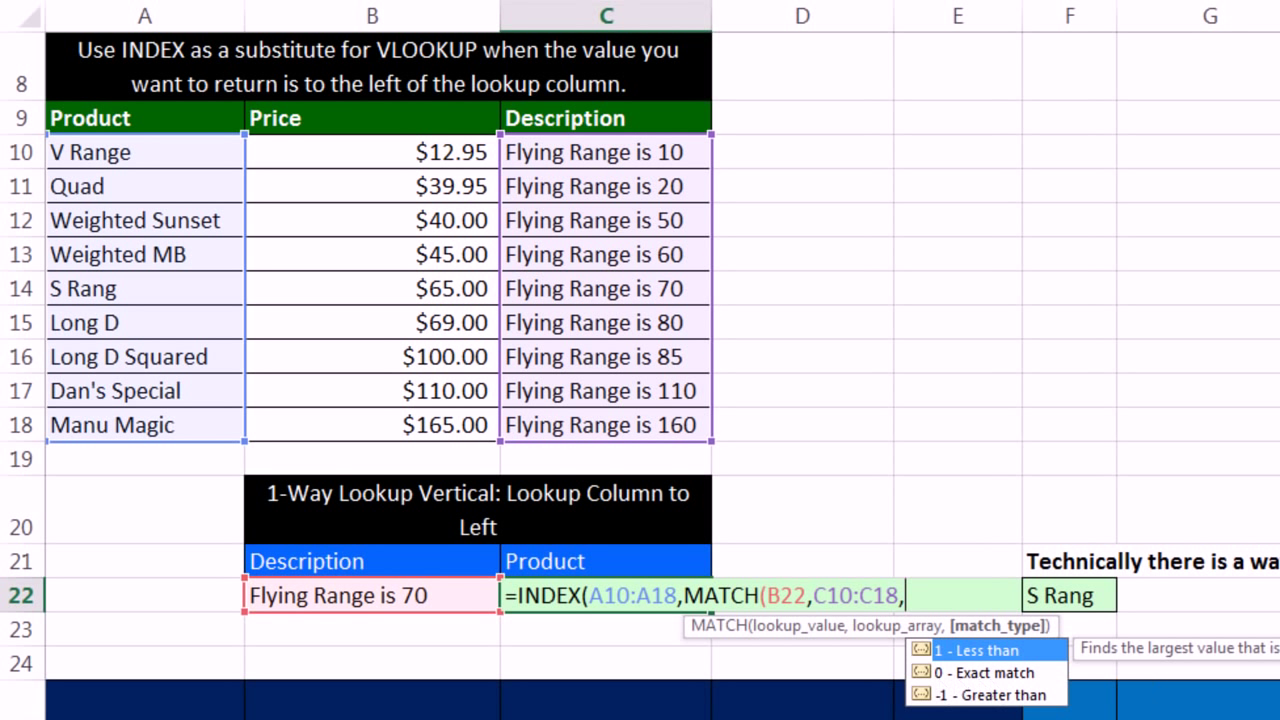
type("0")
type(")")
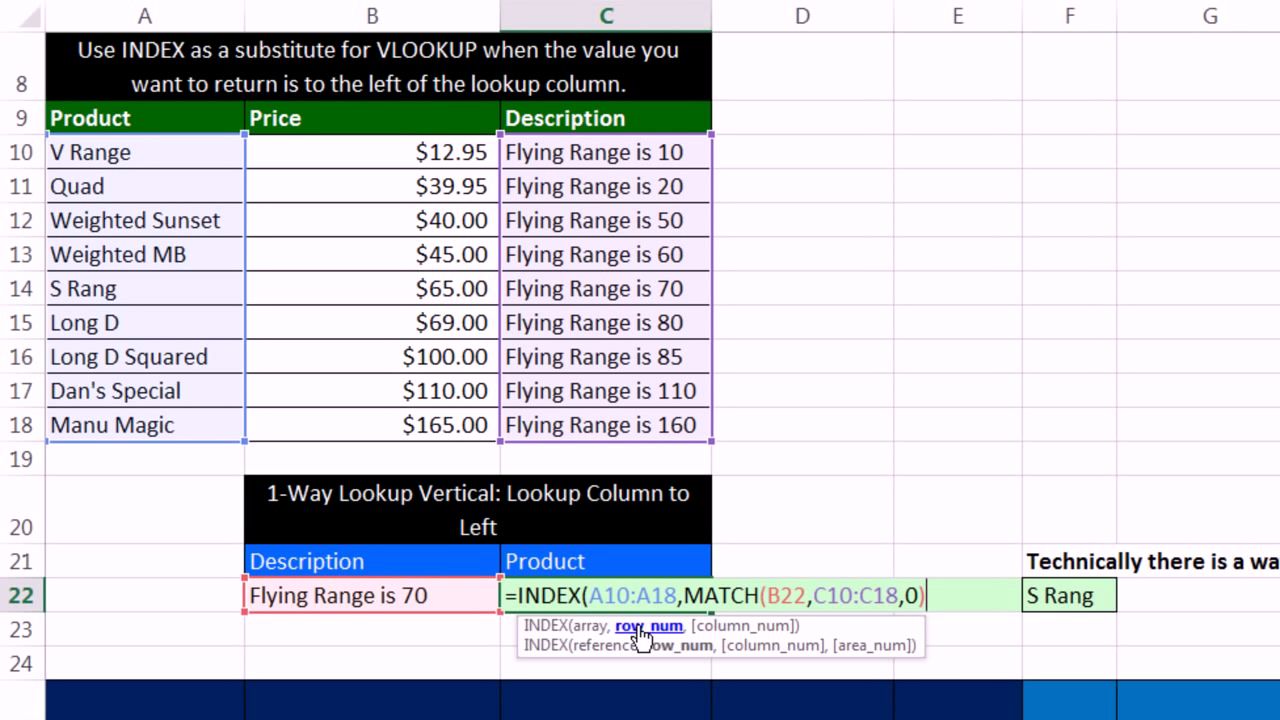
left_click(617, 596)
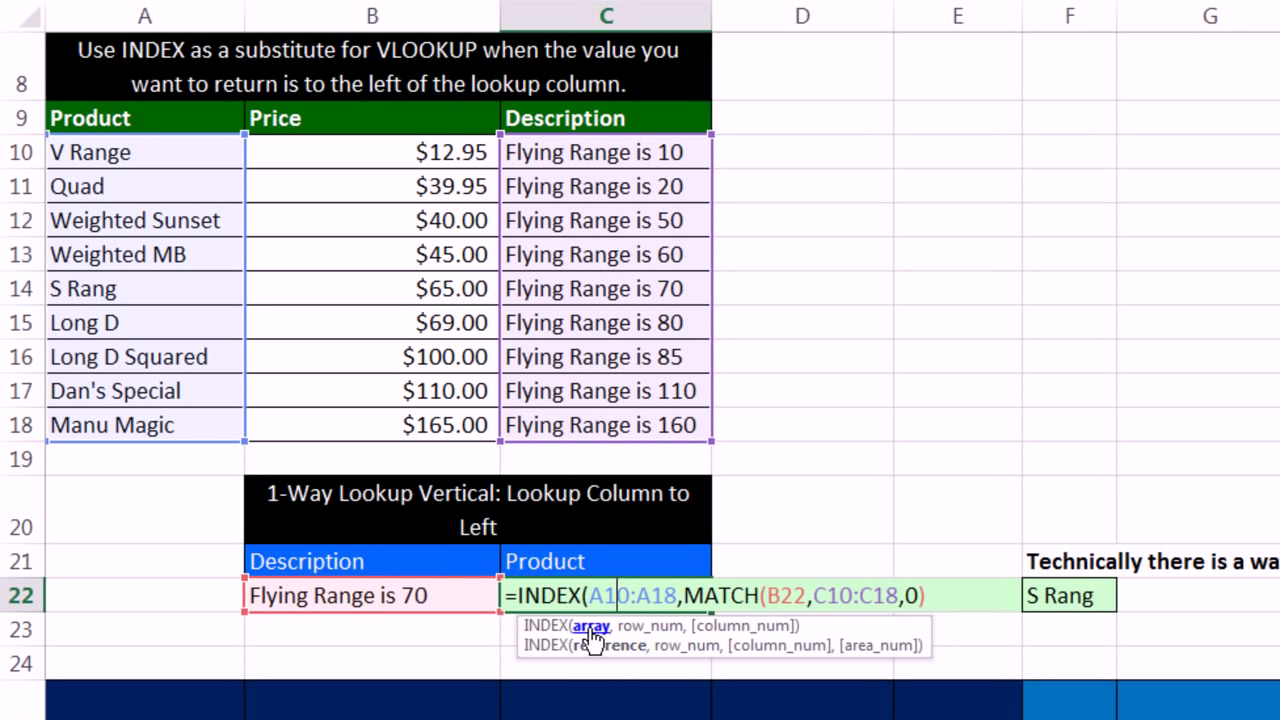
left_click(940, 596)
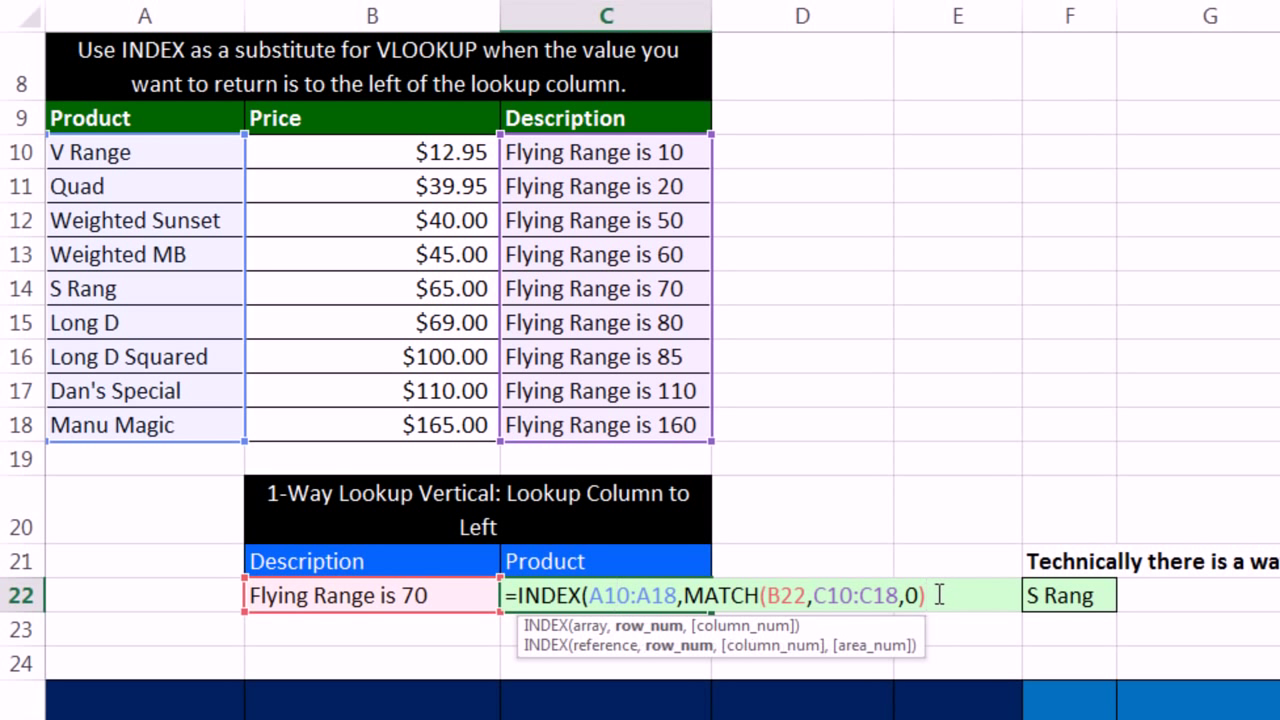
key("ctrl+Return")
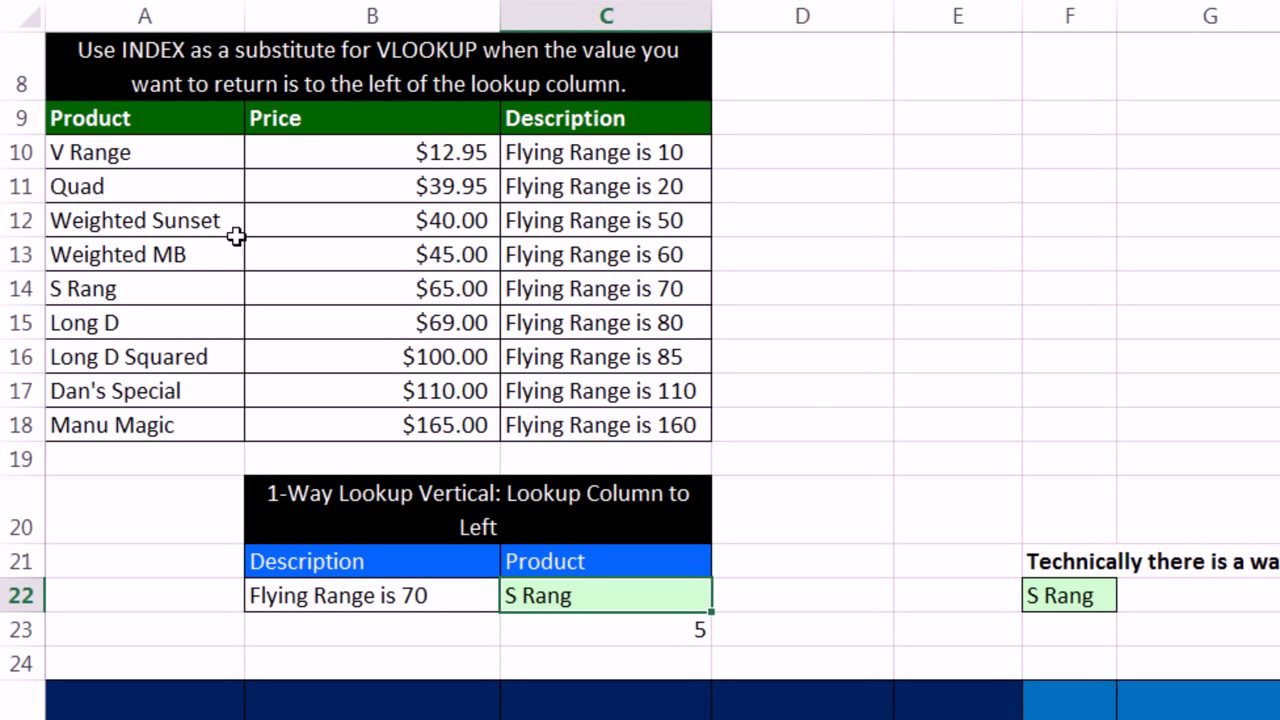
Test the lookup with Flying Range is 50 in B22 and compare it with the Weighted Sunset row.
left_click(473, 600)
left_click(512, 600)
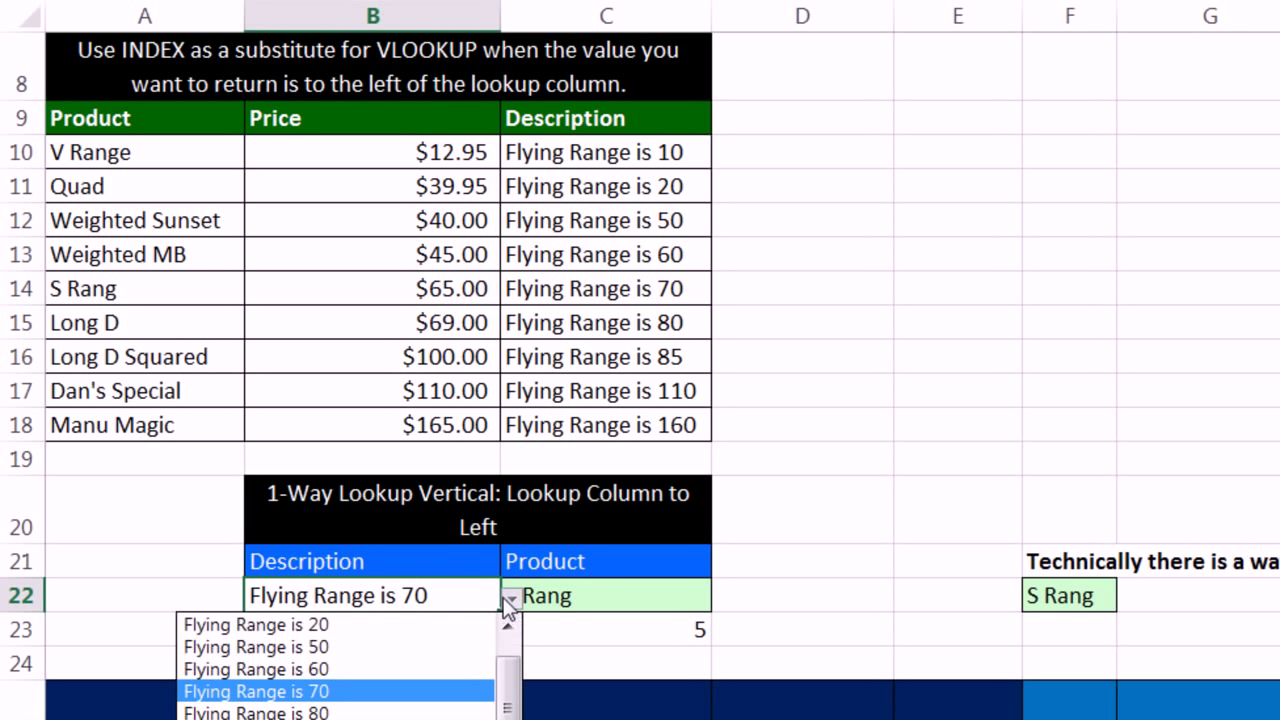
left_click(335, 648)
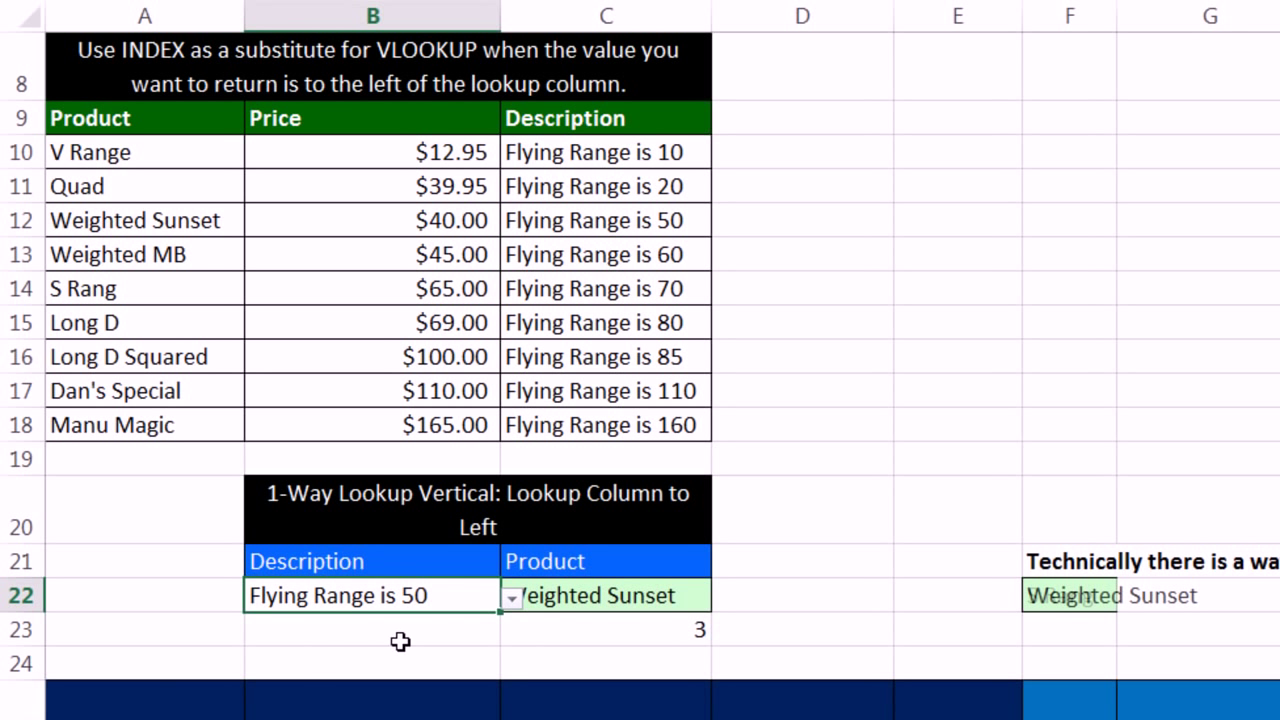
left_click(817, 554)
left_click_drag(162, 219, 600, 221)
Set the lookup description in B22 to Flying Range is 160 and check the formula in C22.
left_click(488, 585)
left_click(510, 599)
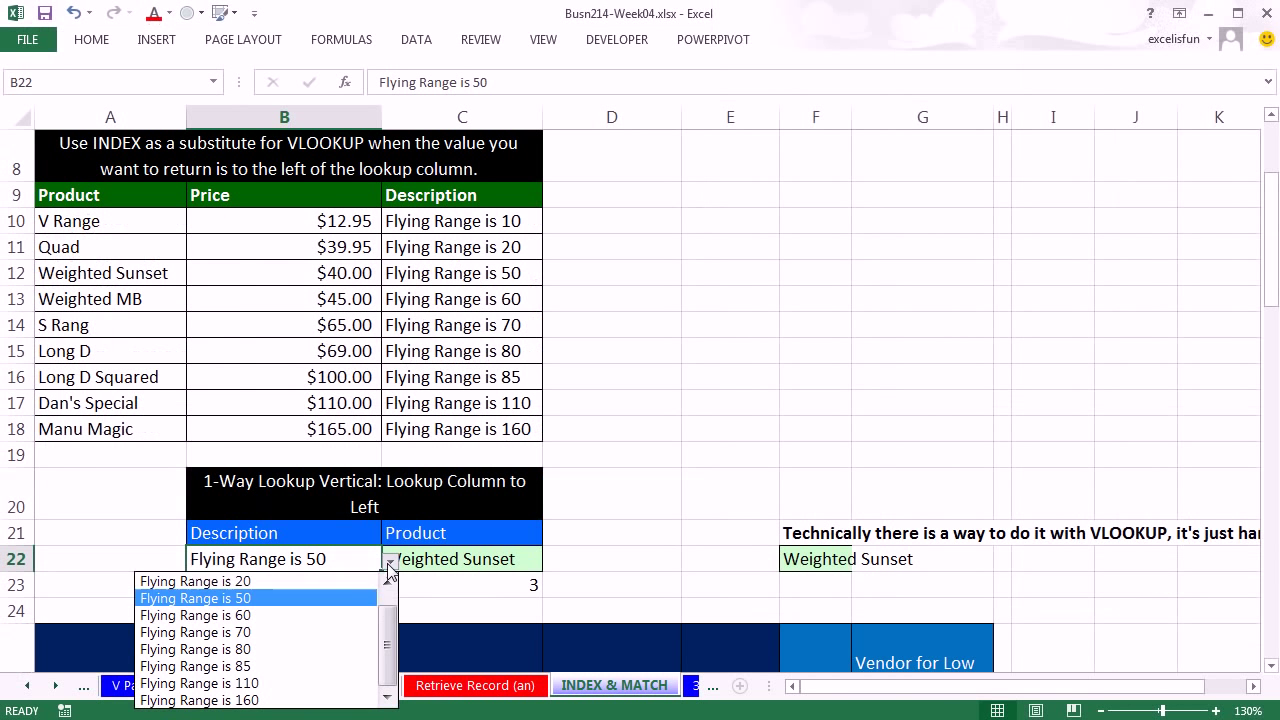
left_click(249, 702)
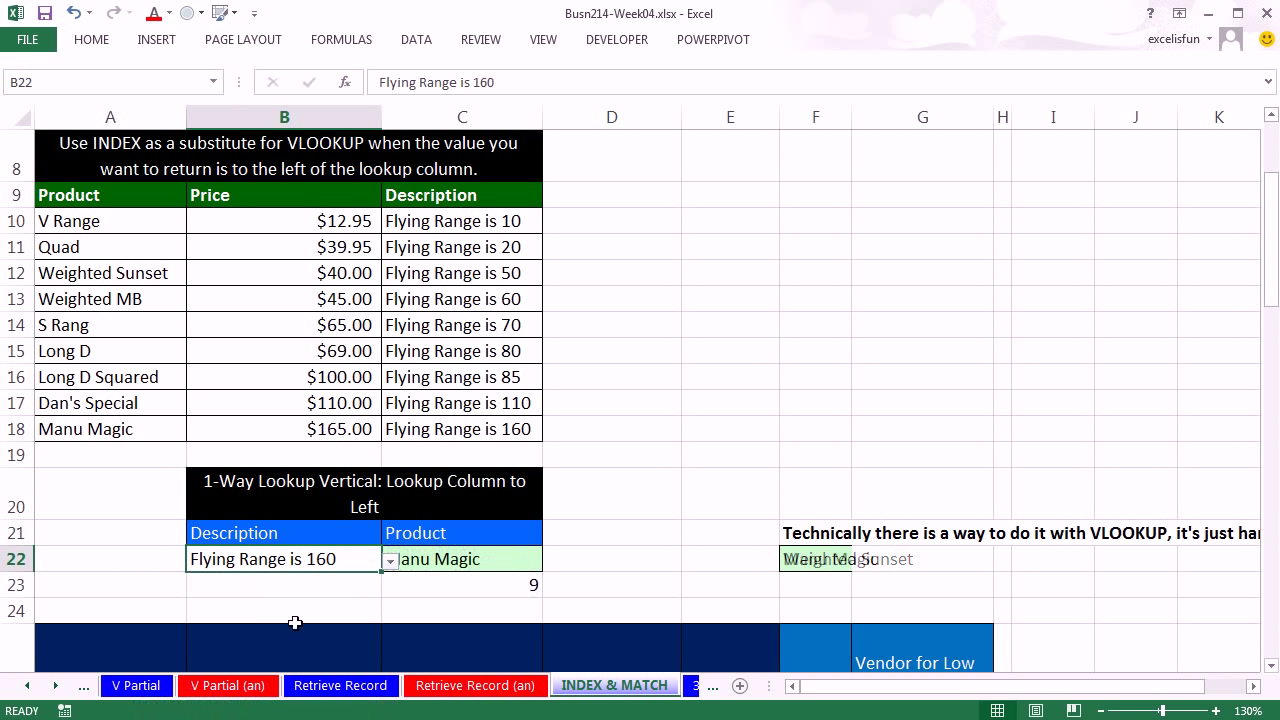
left_click(446, 592)
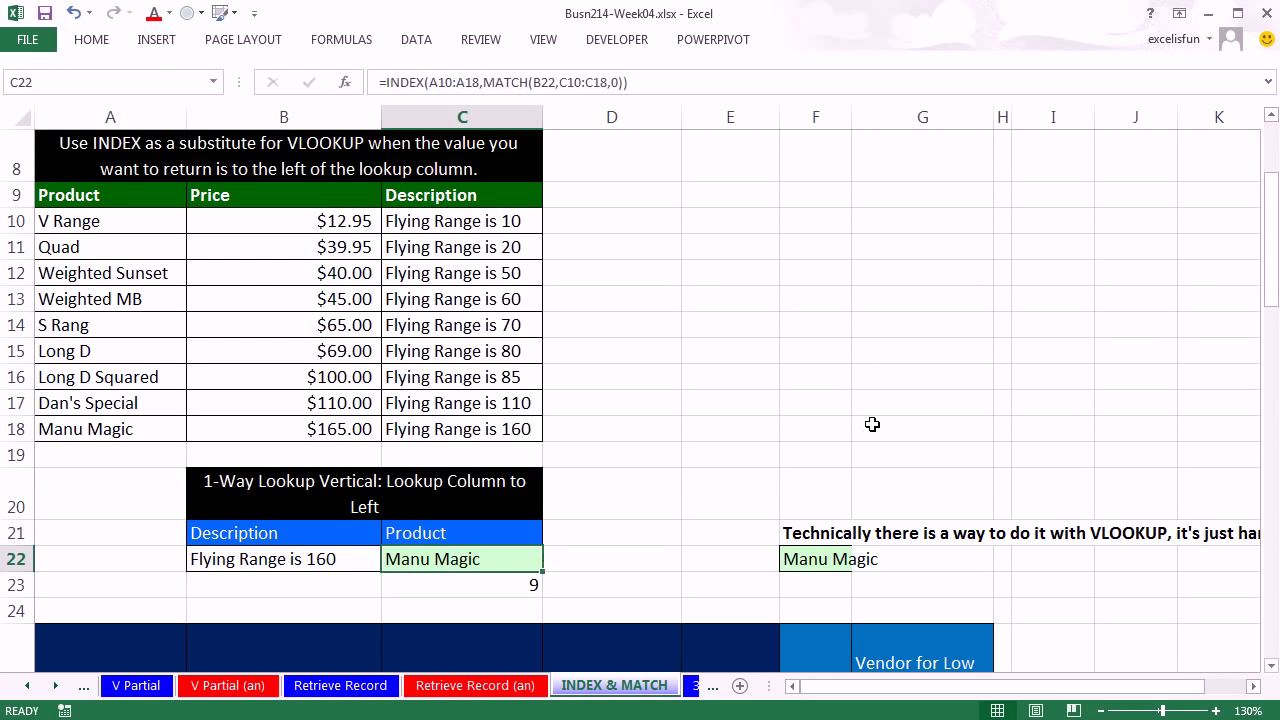
left_click(538, 558)
Examine the vendor bid table's headers in row 25, the bids in rows 26 to 28, and the low-bid formula in F26.
scroll(871, 423, "down", 5)
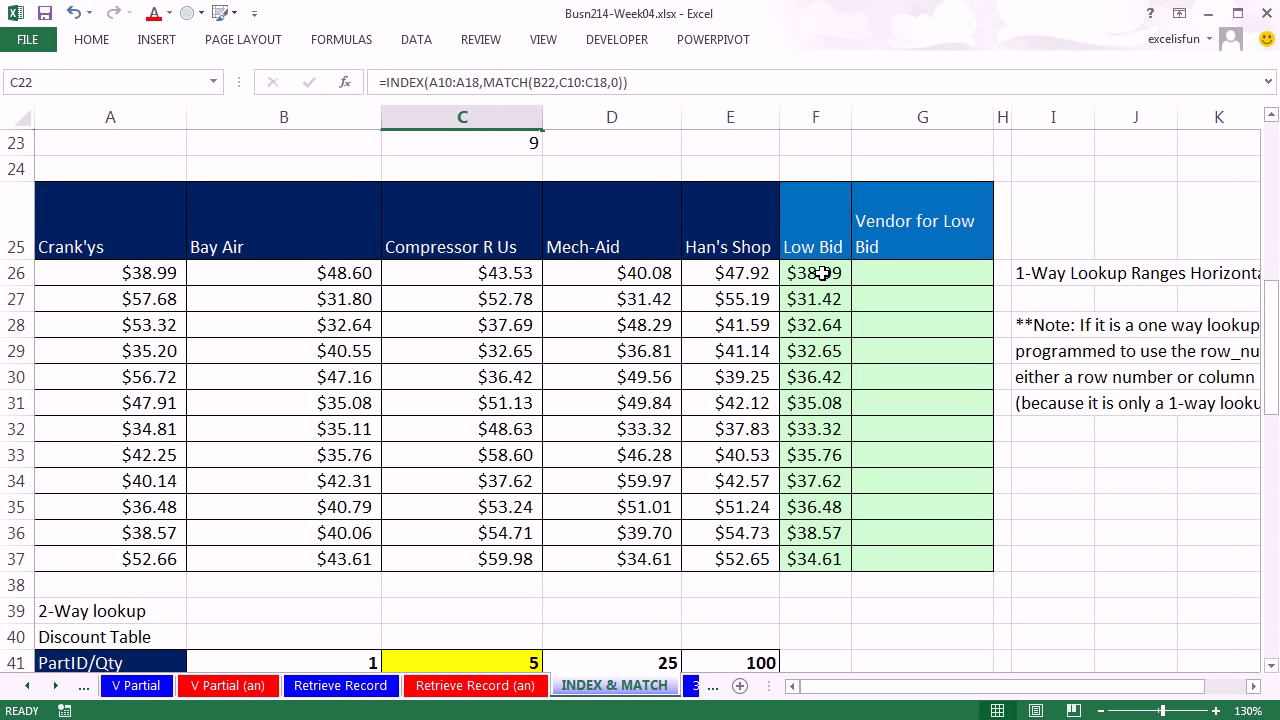
left_click(132, 224)
left_click(243, 246)
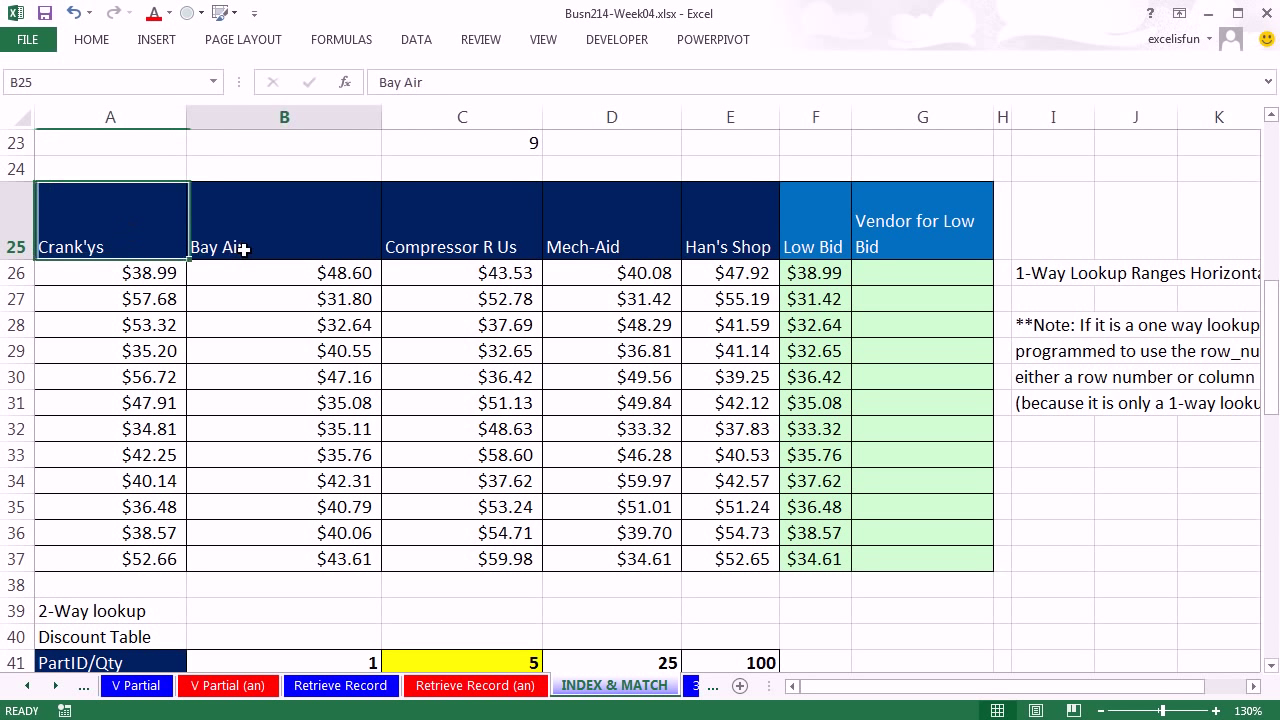
left_click(482, 248)
left_click(595, 238)
left_click(700, 243)
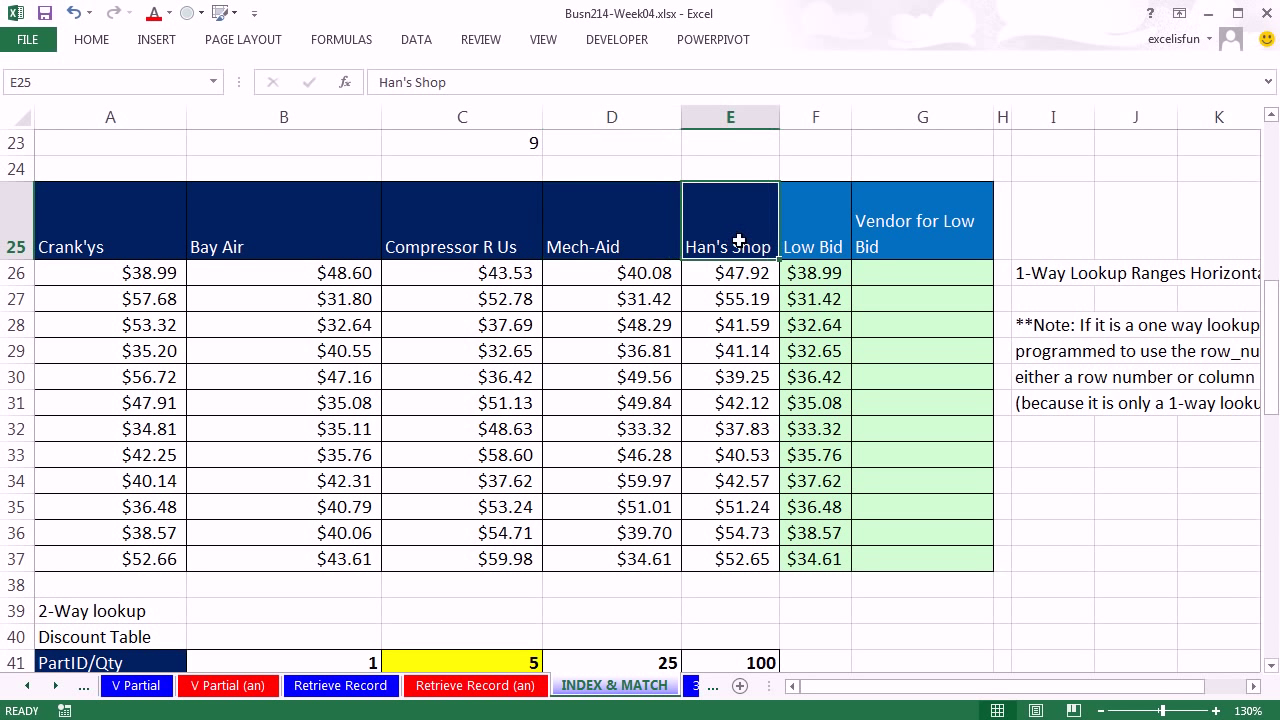
left_click_drag(122, 272, 774, 282)
left_click_drag(120, 298, 760, 298)
left_click_drag(122, 325, 760, 325)
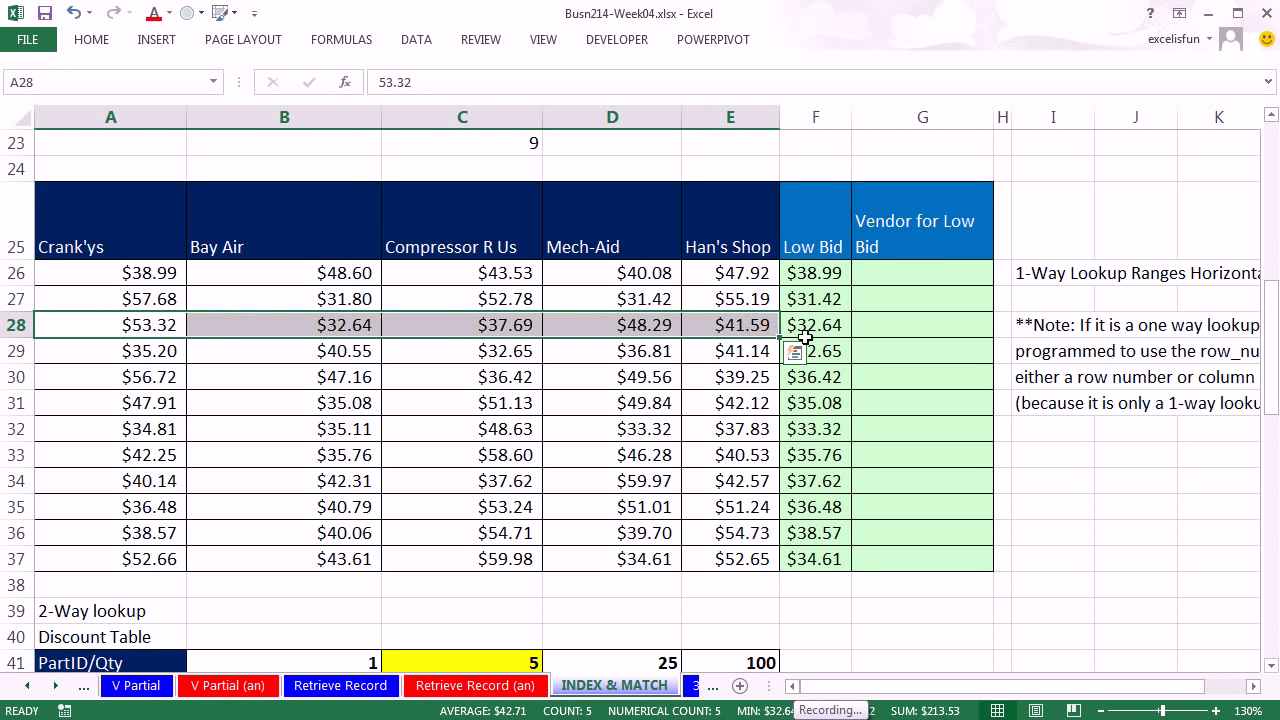
double_click(822, 273)
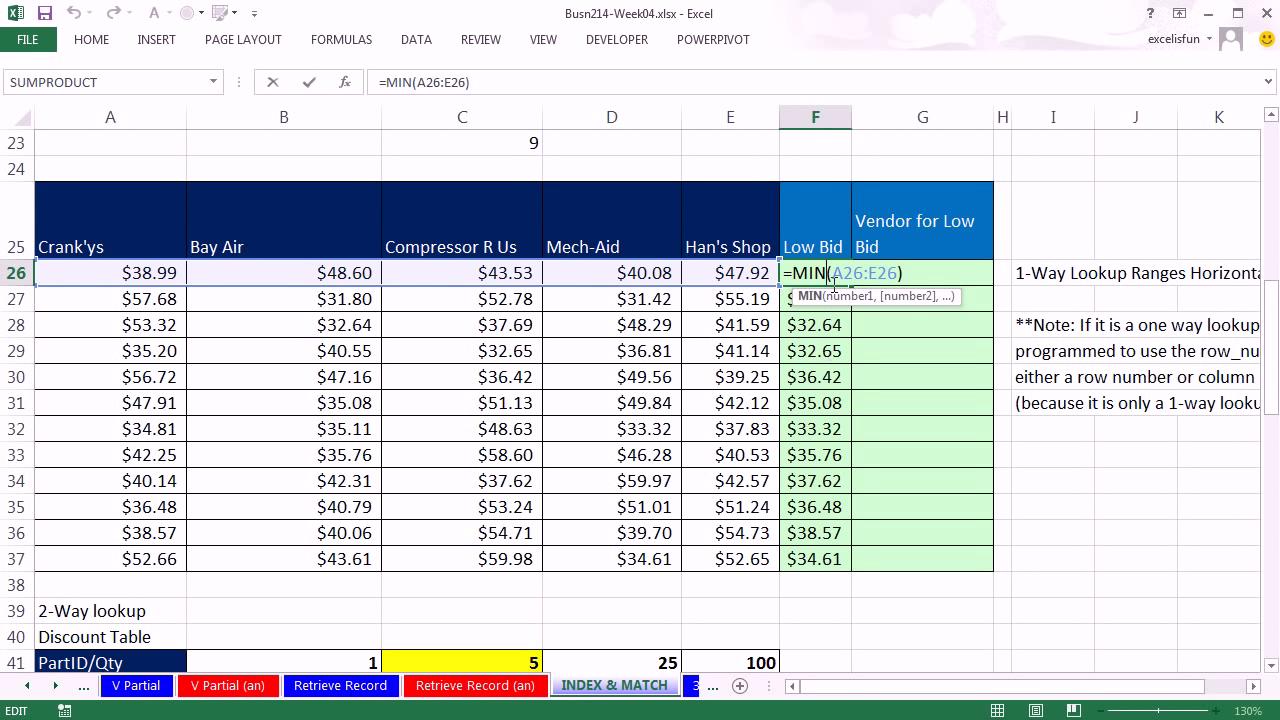
key("Escape")
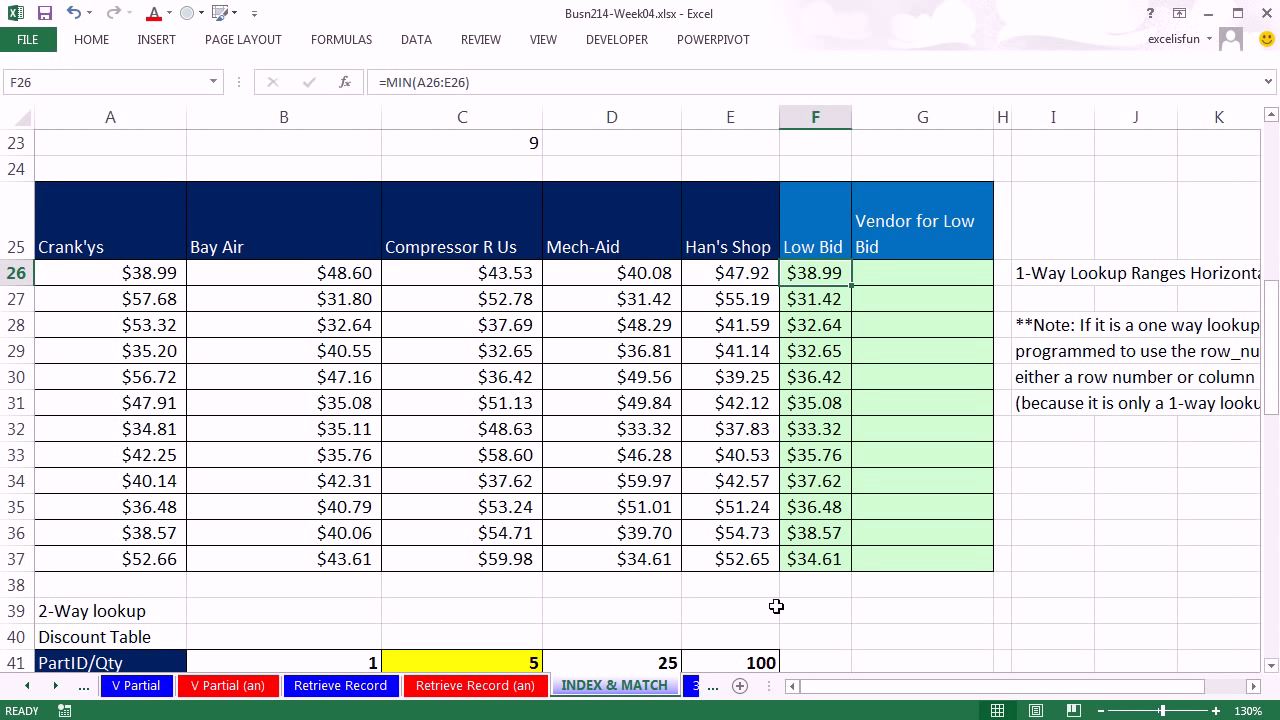
Examine the vendor bid columns from Crank'ys to Han's Shop, the bids in row 26 and the vendor headers in row 25.
left_click(879, 279)
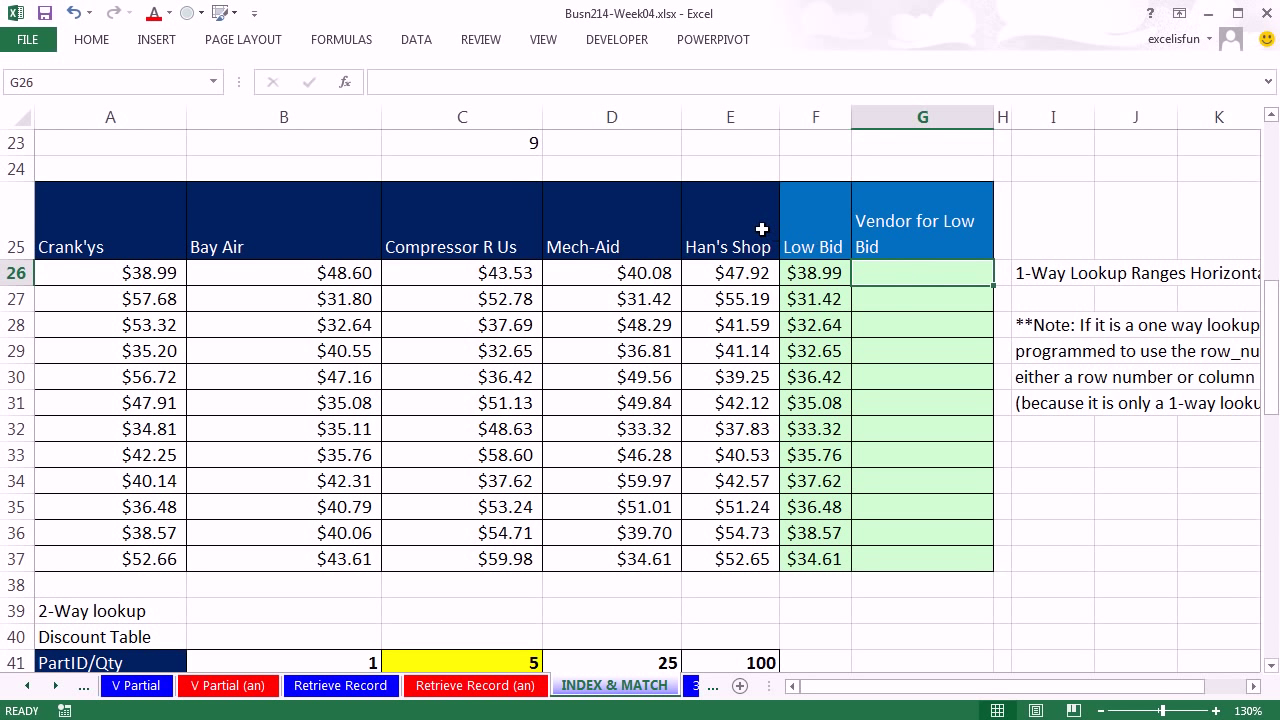
left_click_drag(761, 229, 74, 560)
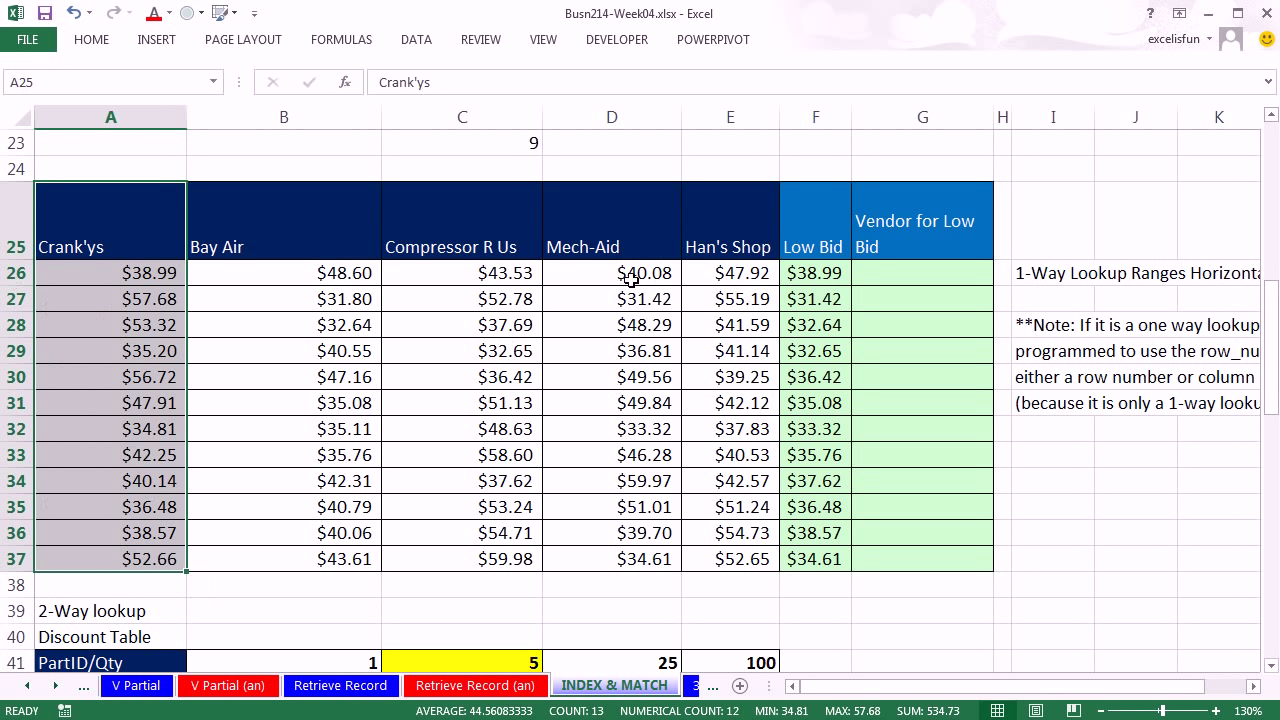
left_click_drag(737, 250, 731, 563)
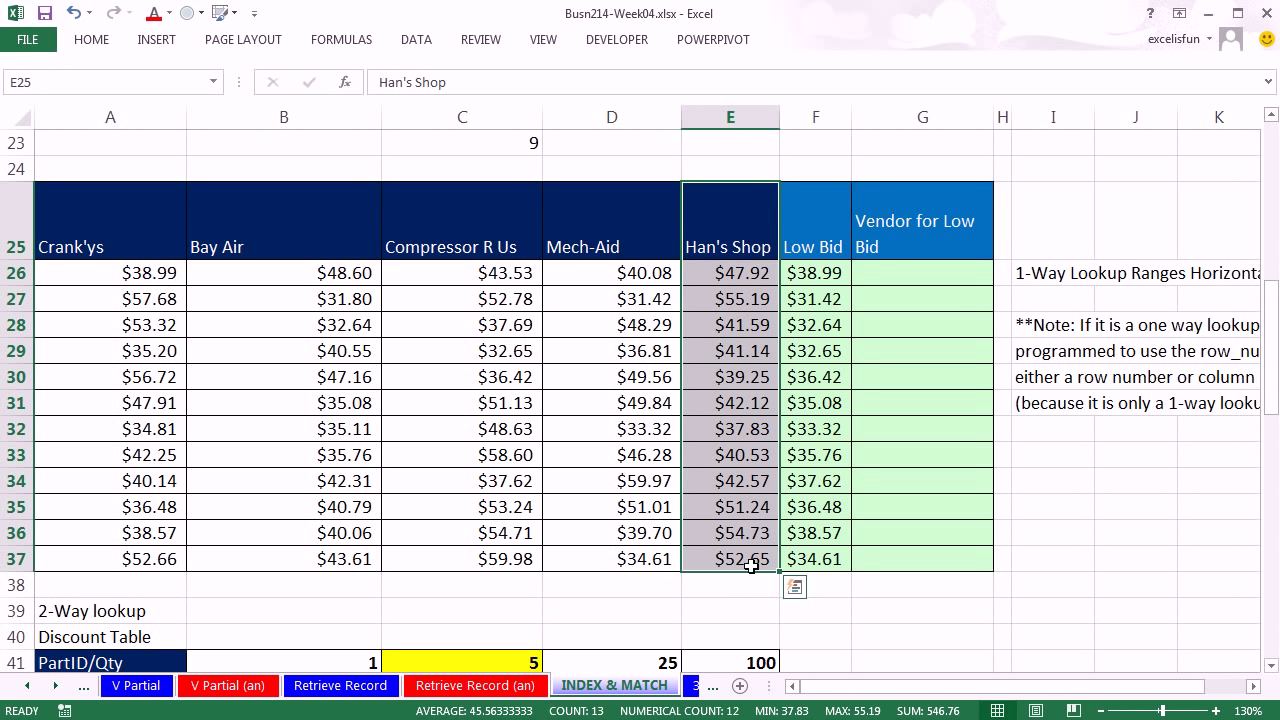
left_click(901, 276)
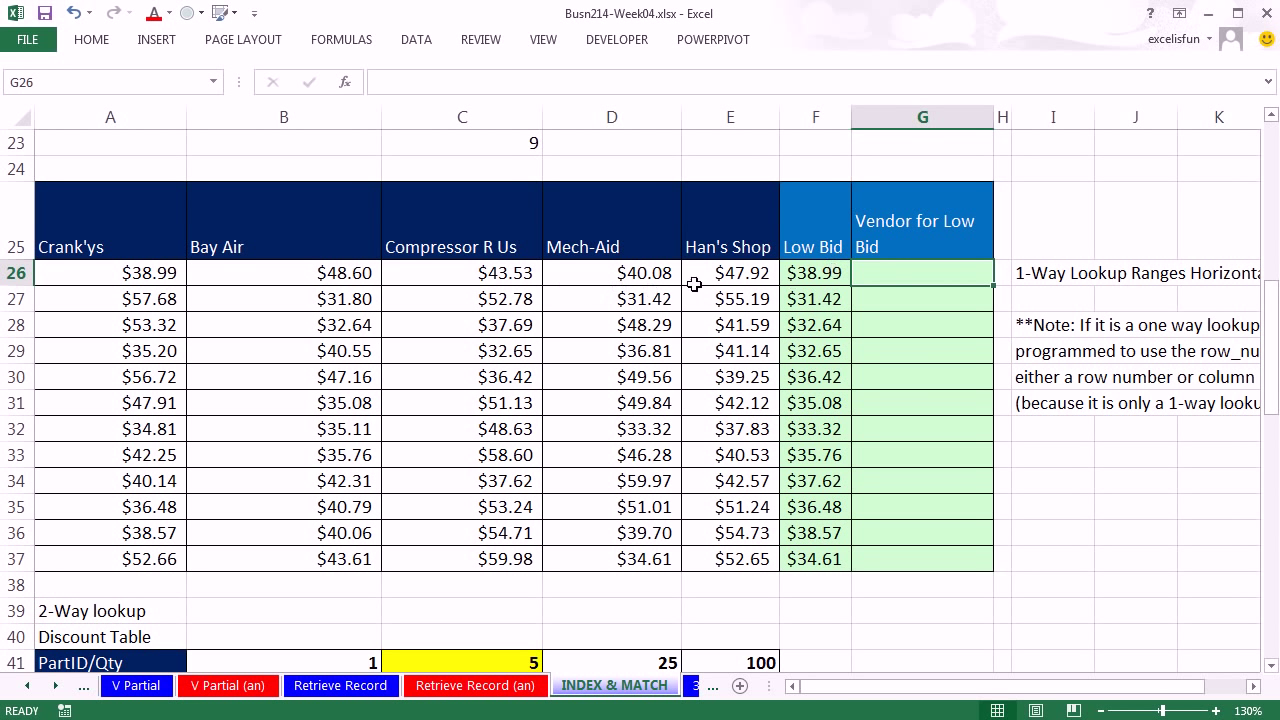
left_click_drag(719, 284, 115, 286)
left_click_drag(86, 223, 720, 234)
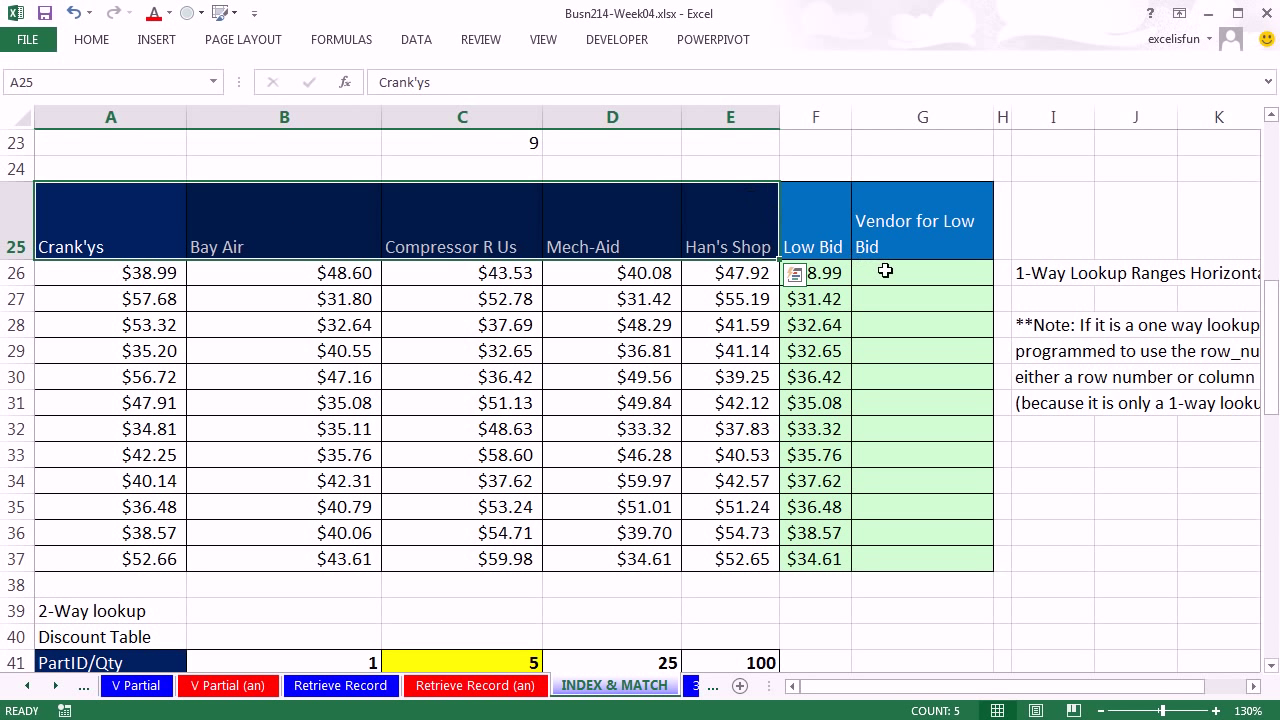
Copy the vendor name Crank'ys from A25 into G26 without its header formatting.
left_click(91, 240)
key("ctrl+c")
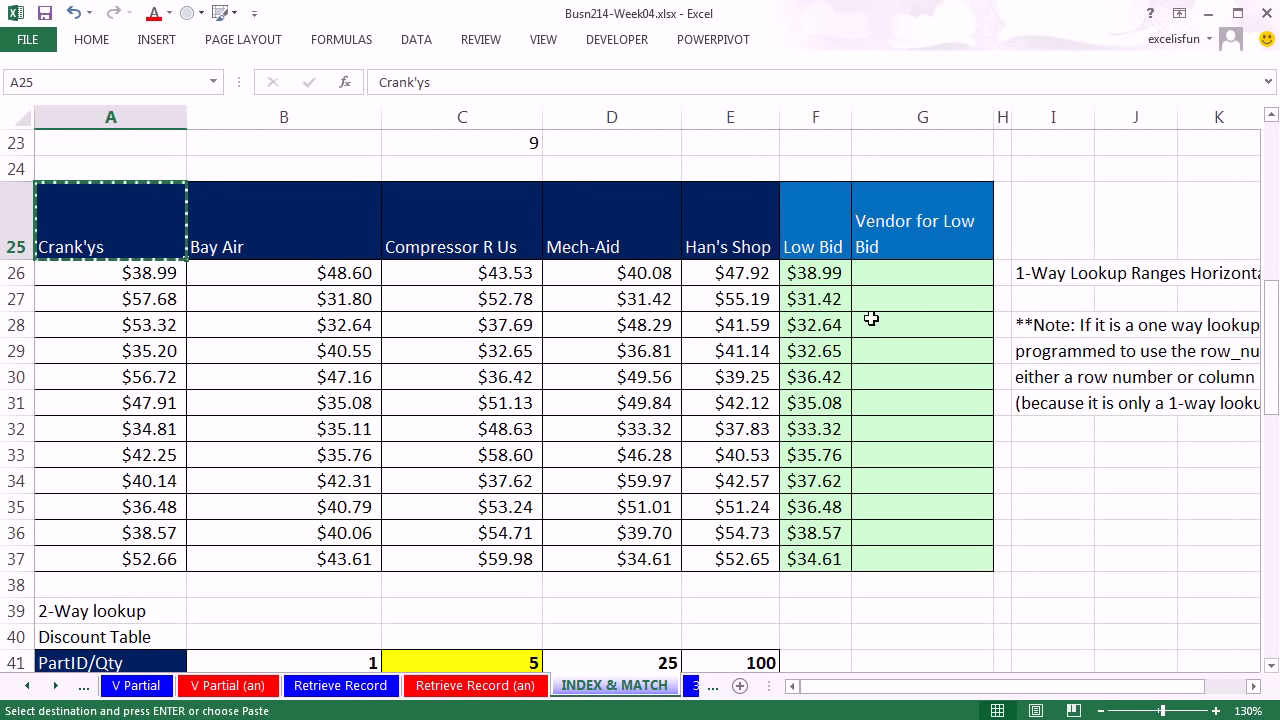
left_click(914, 274)
right_click(915, 278)
left_click(988, 370)
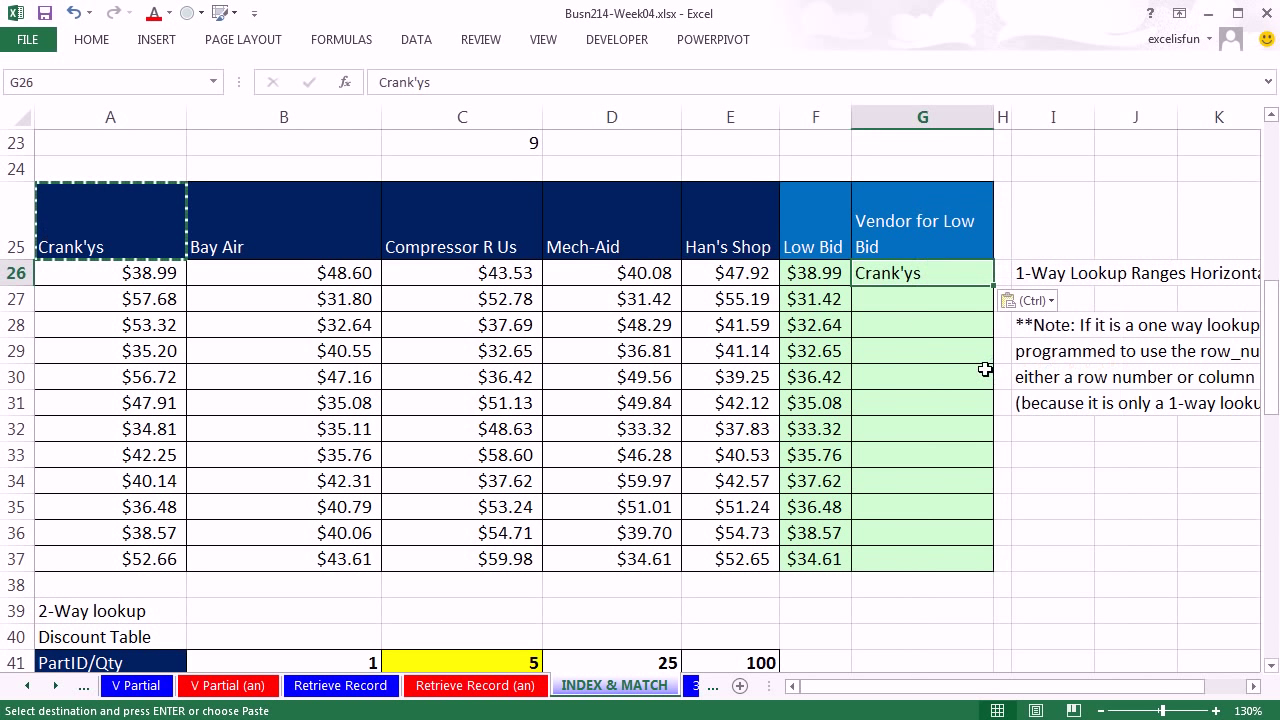
Trace the F27 low bid to its vendor and copy the name Mech-Aid from D25 into G27 without formatting.
left_click(829, 299)
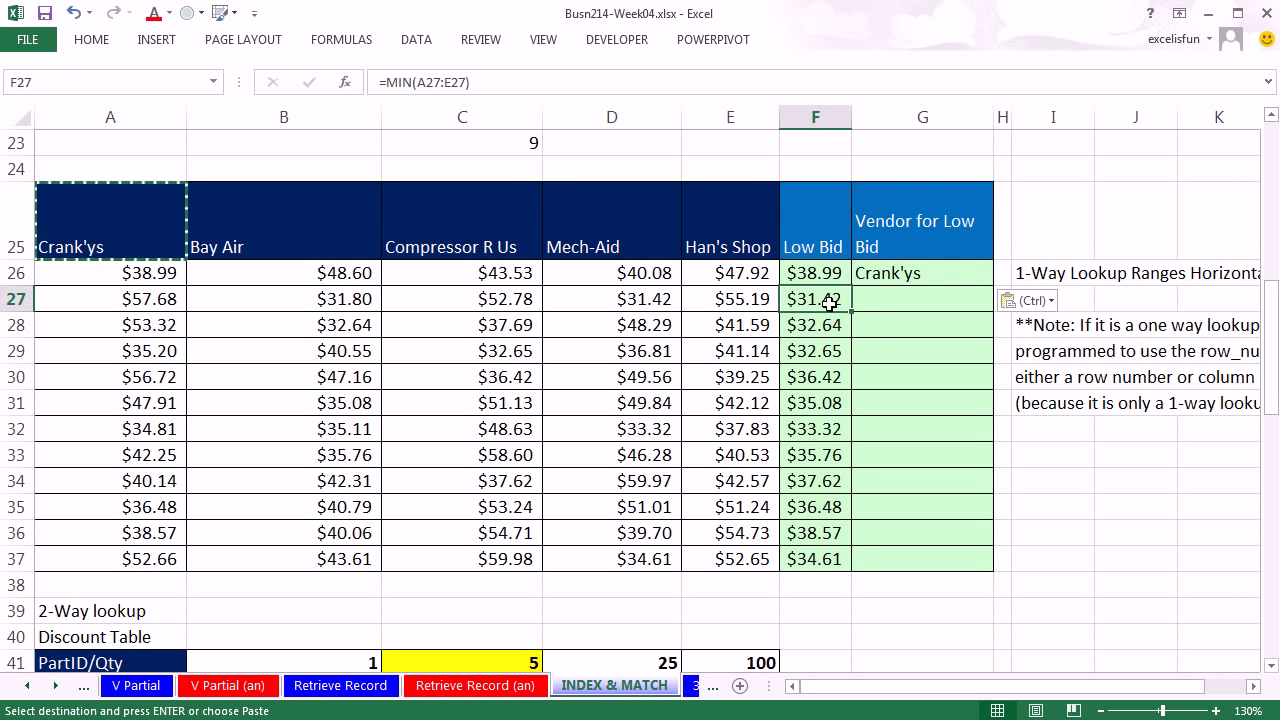
left_click(645, 300)
left_click(617, 255)
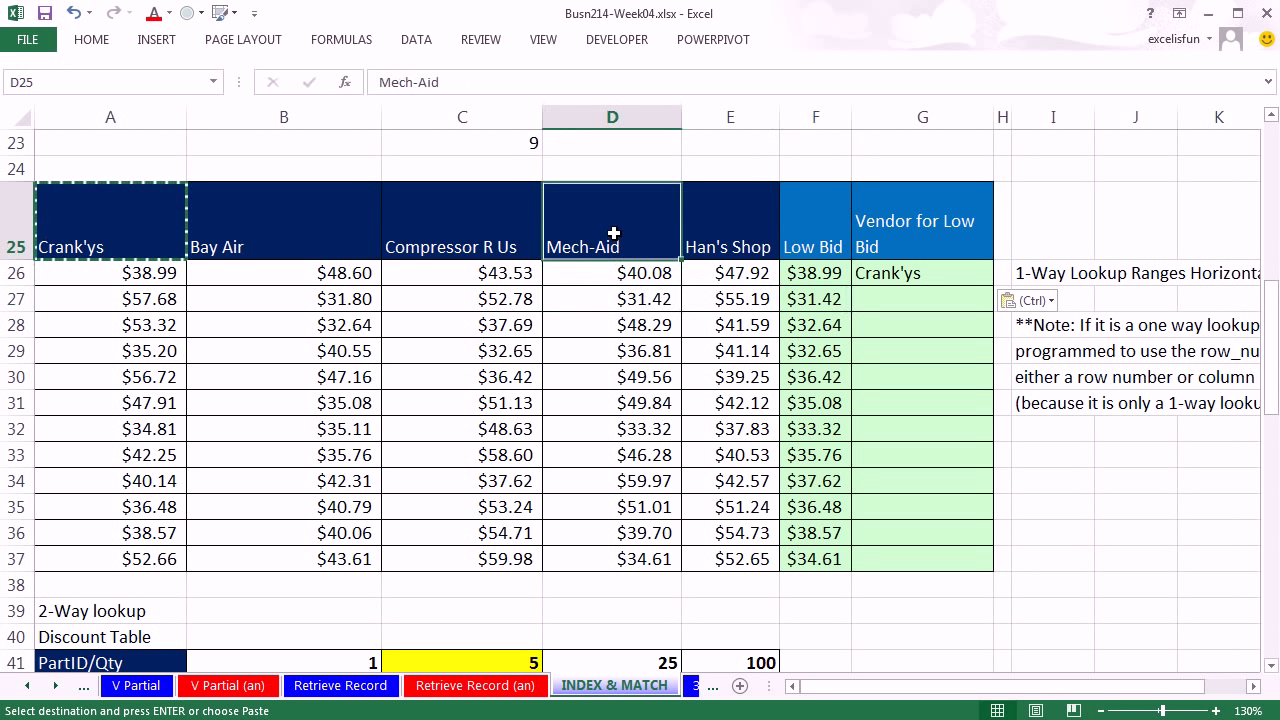
key("ctrl+c")
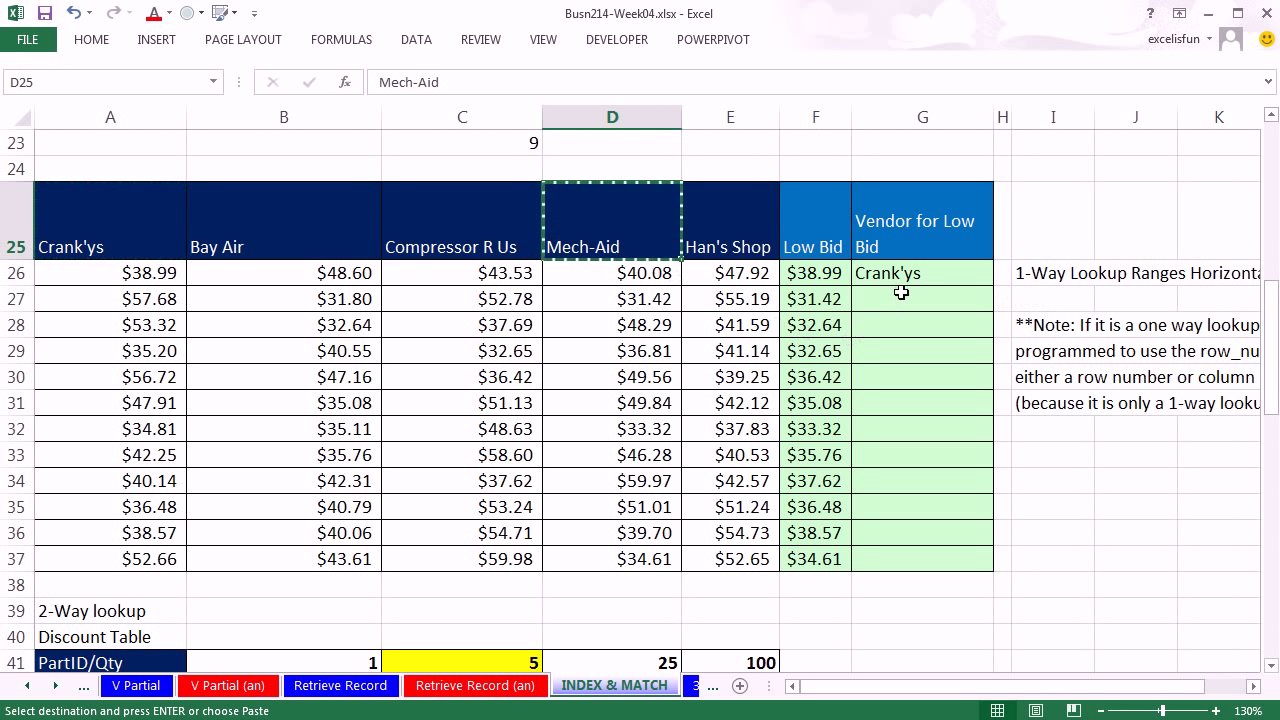
left_click(898, 295)
right_click(900, 296)
left_click(982, 376)
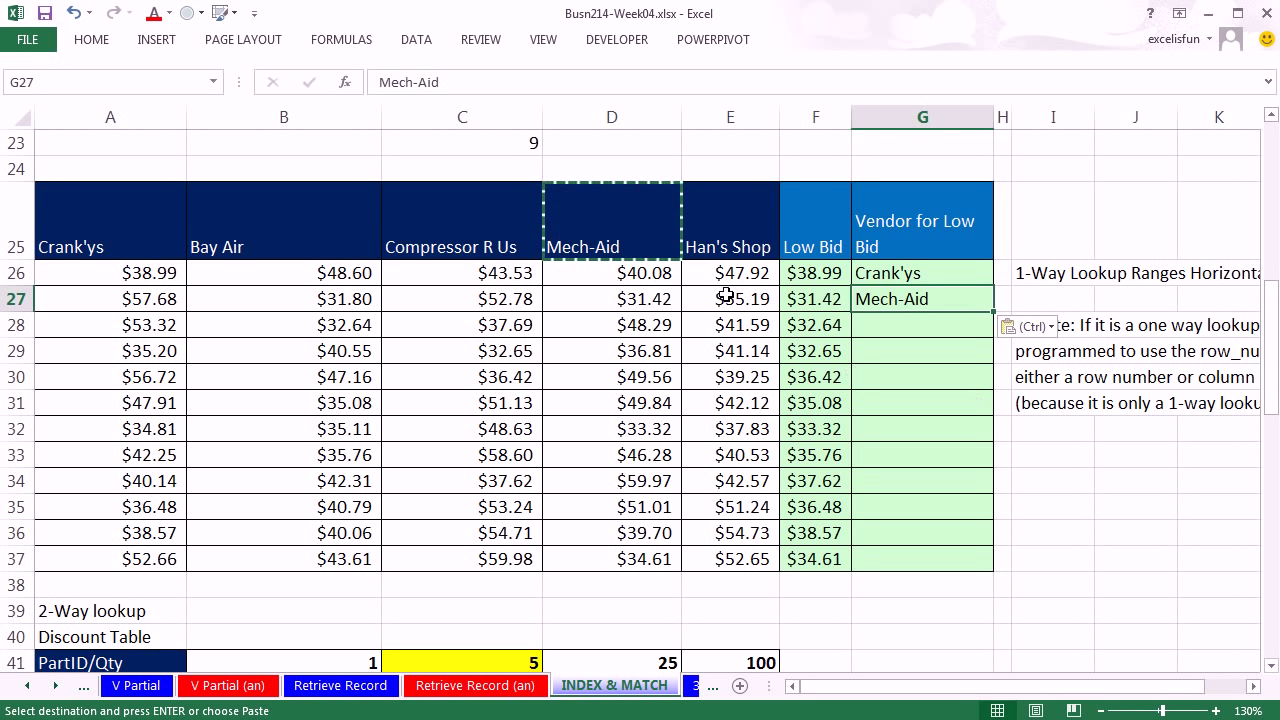
Compare the low bid in F28 with the bids in A28:E28 and the vendor names in A25:E25.
left_click(813, 322)
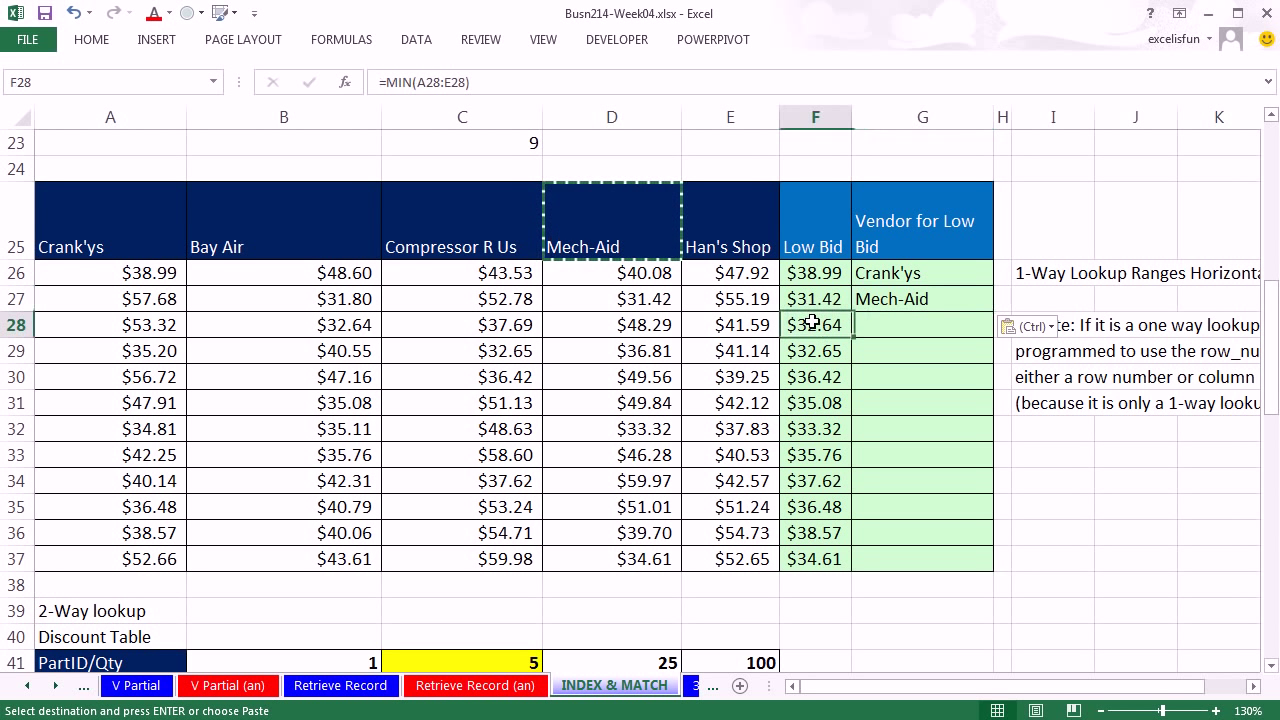
left_click_drag(748, 325, 85, 334)
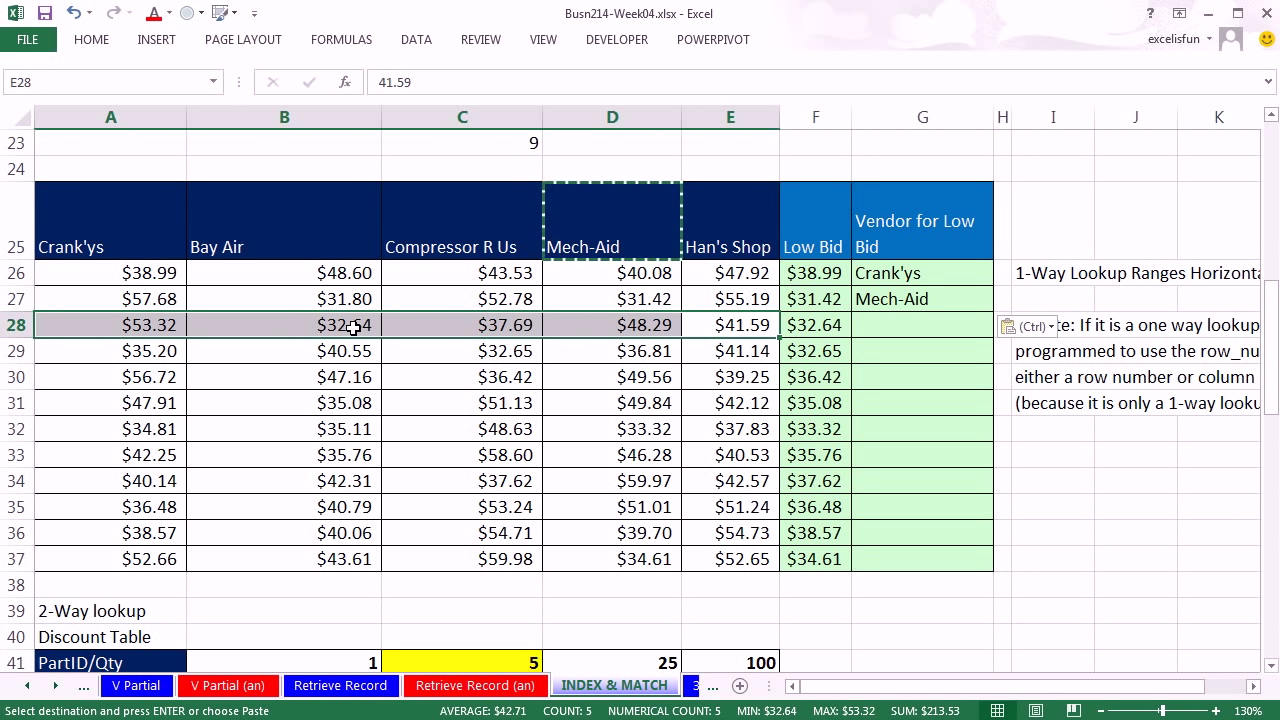
left_click_drag(68, 214, 735, 210)
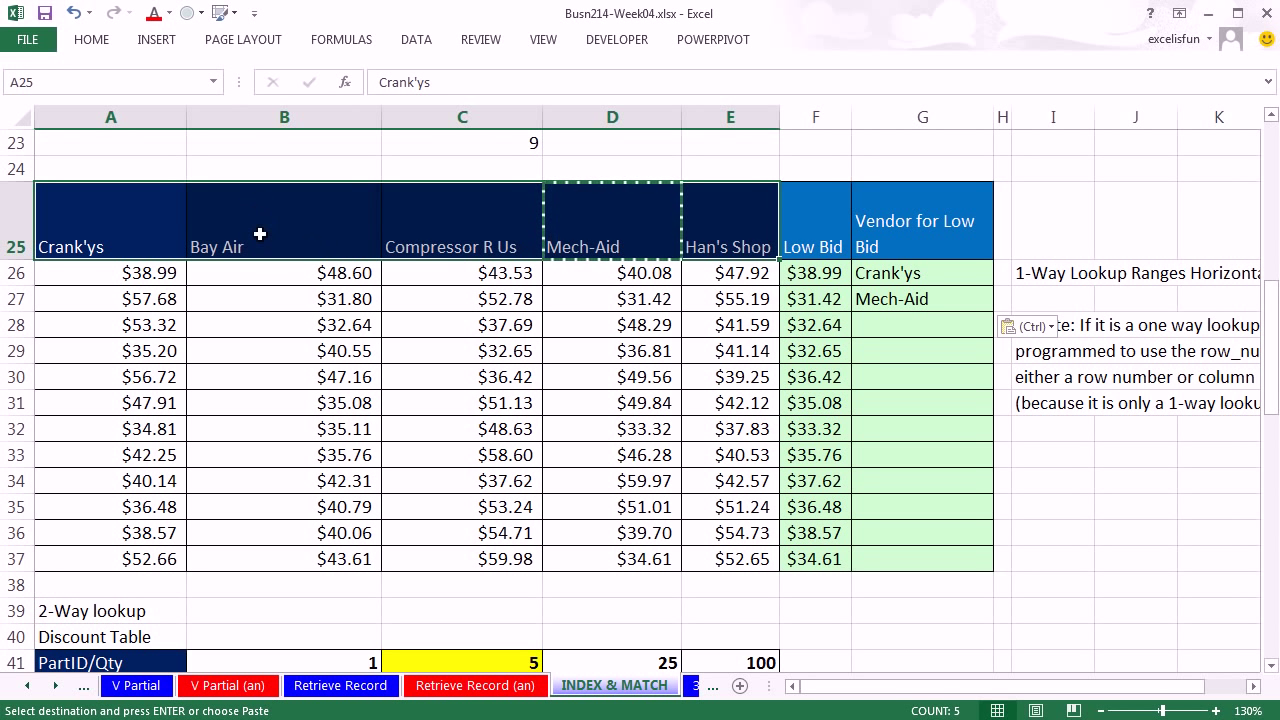
Clear the manually copied vendor names from G26:G27.
left_click_drag(890, 278, 894, 297)
key("Delete")
Start an INDEX formula in G26 with the vendor headers $A$25:$E$25 as the absolute array.
left_click(894, 277)
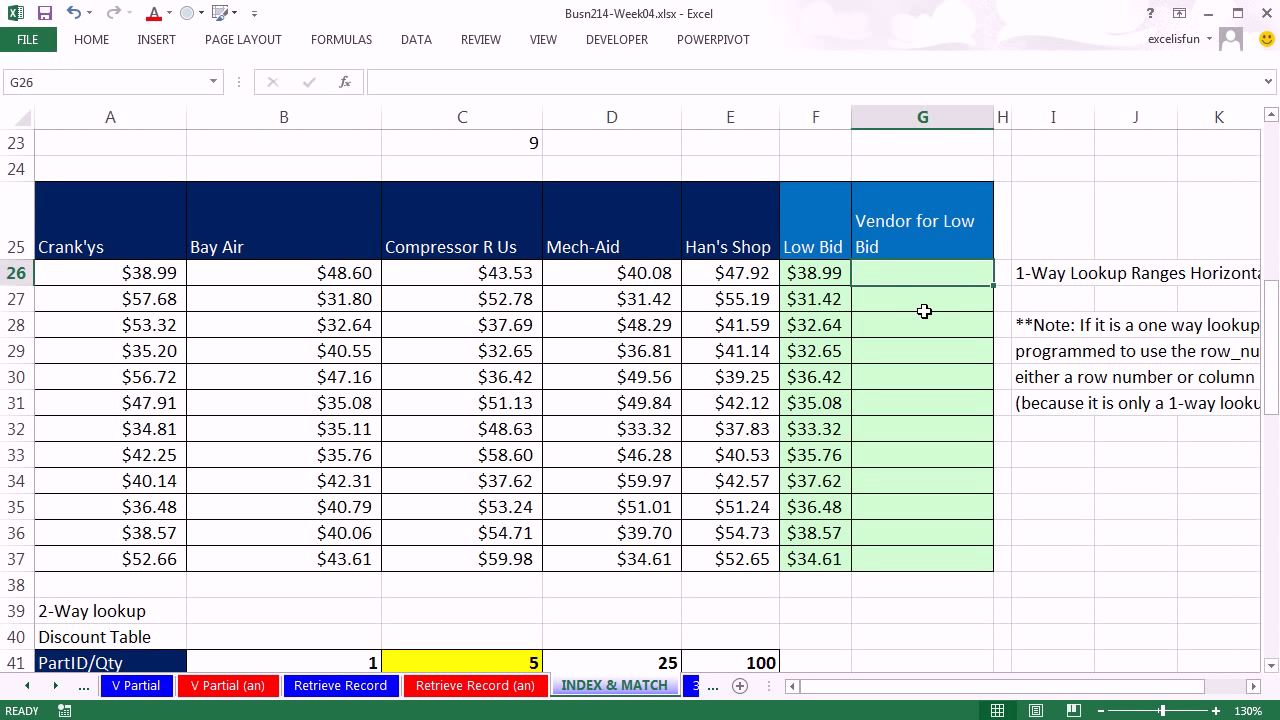
type("=in")
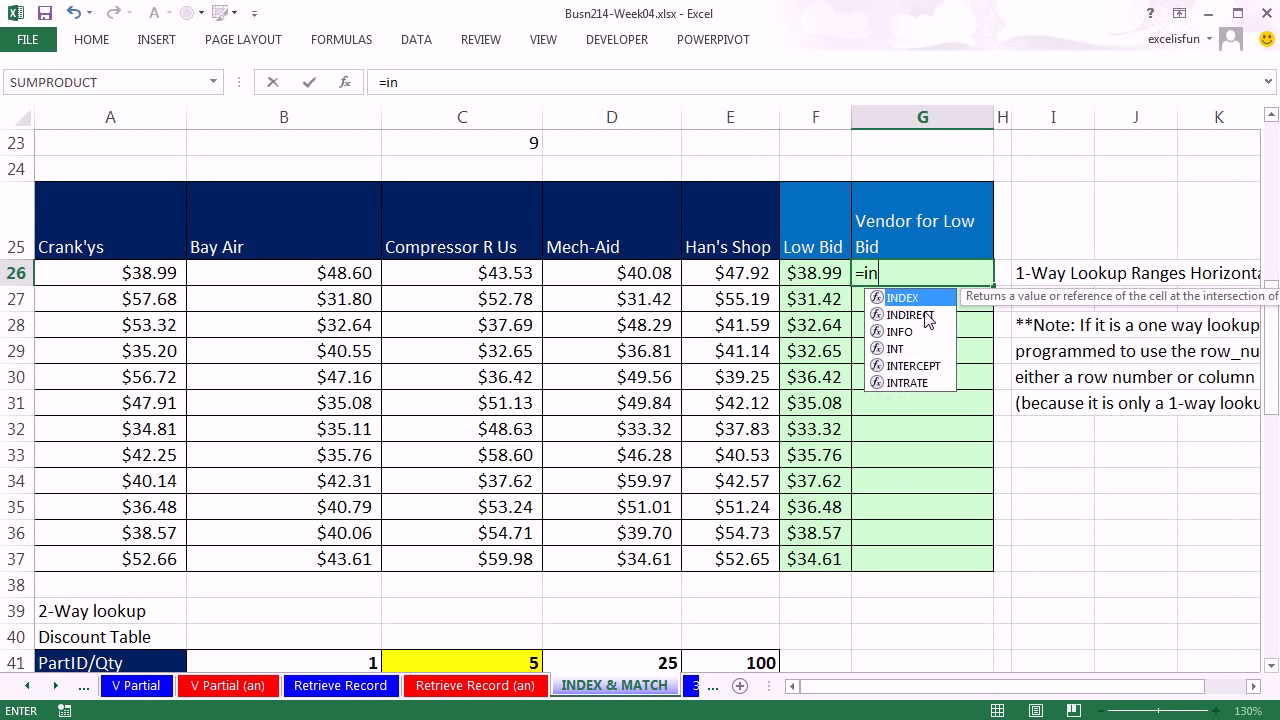
key("Tab")
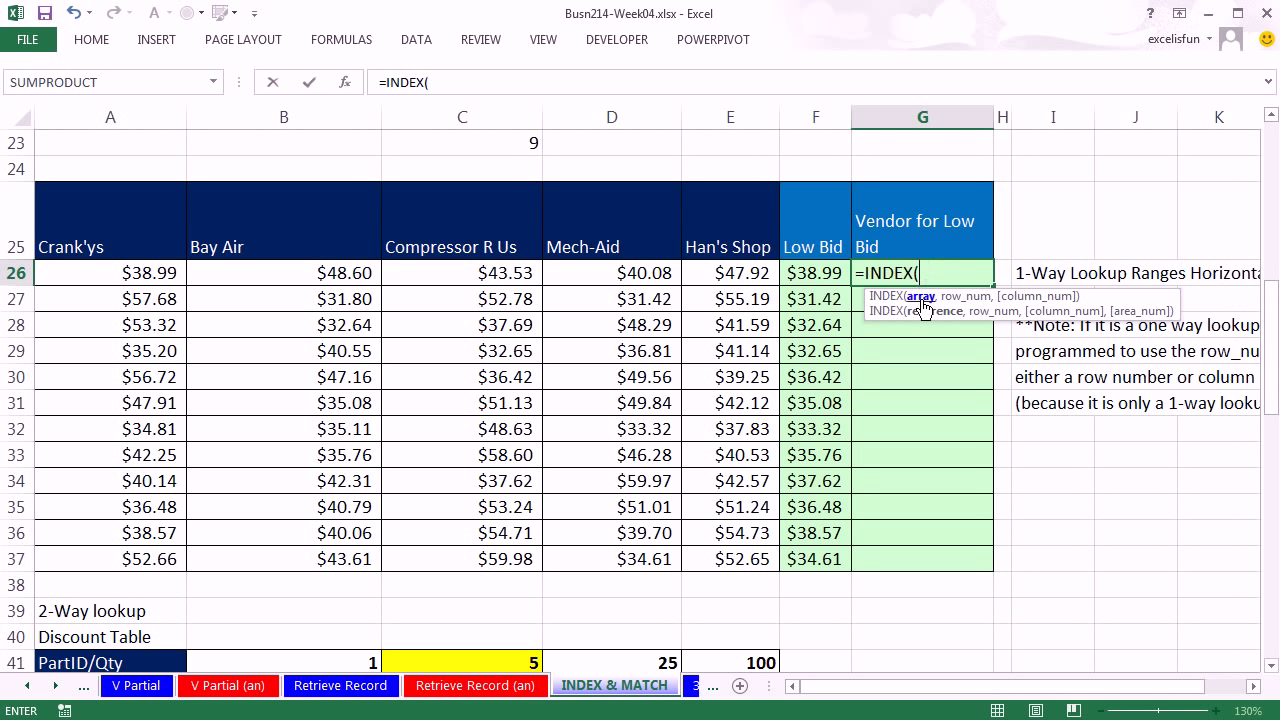
left_click_drag(734, 238, 72, 227)
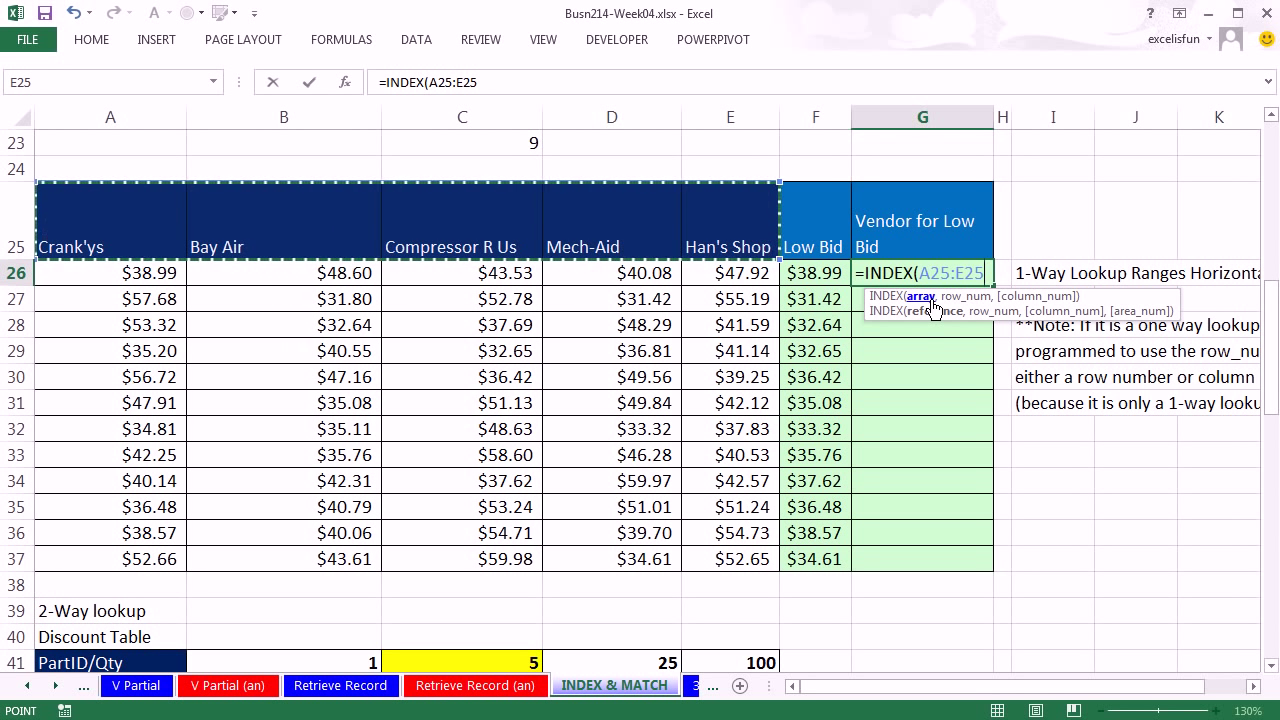
key("F4")
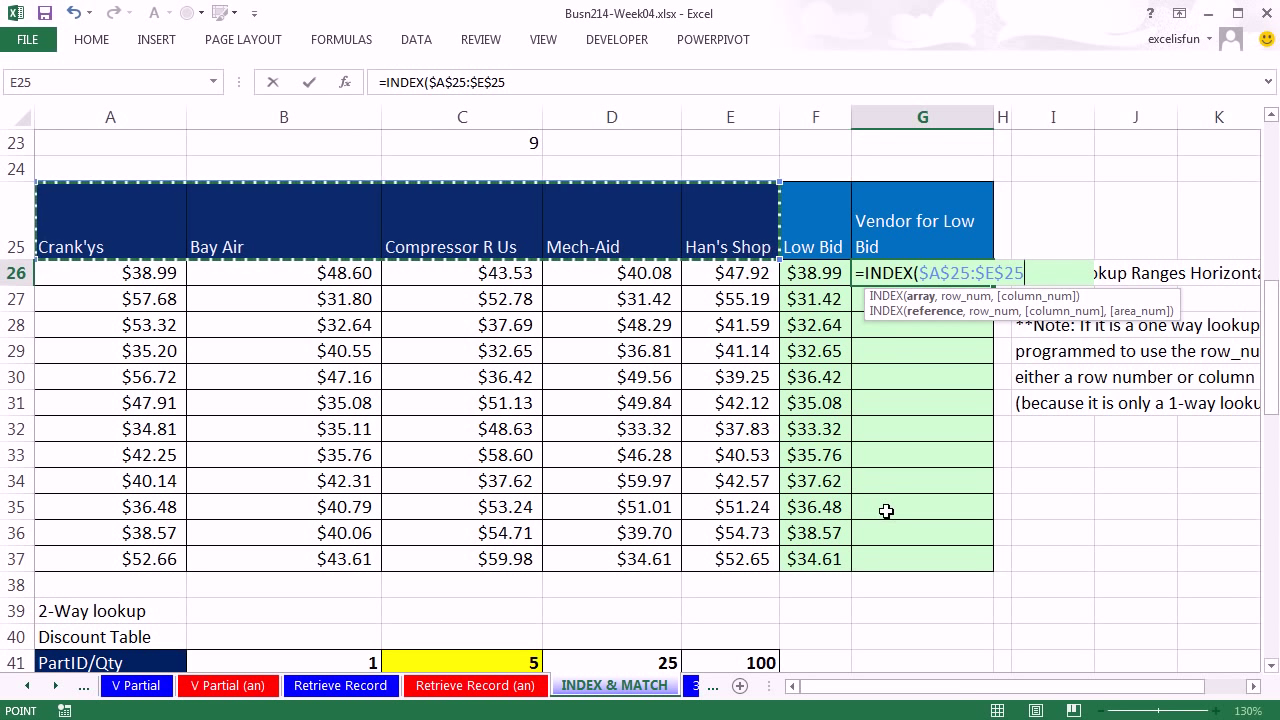
type(",")
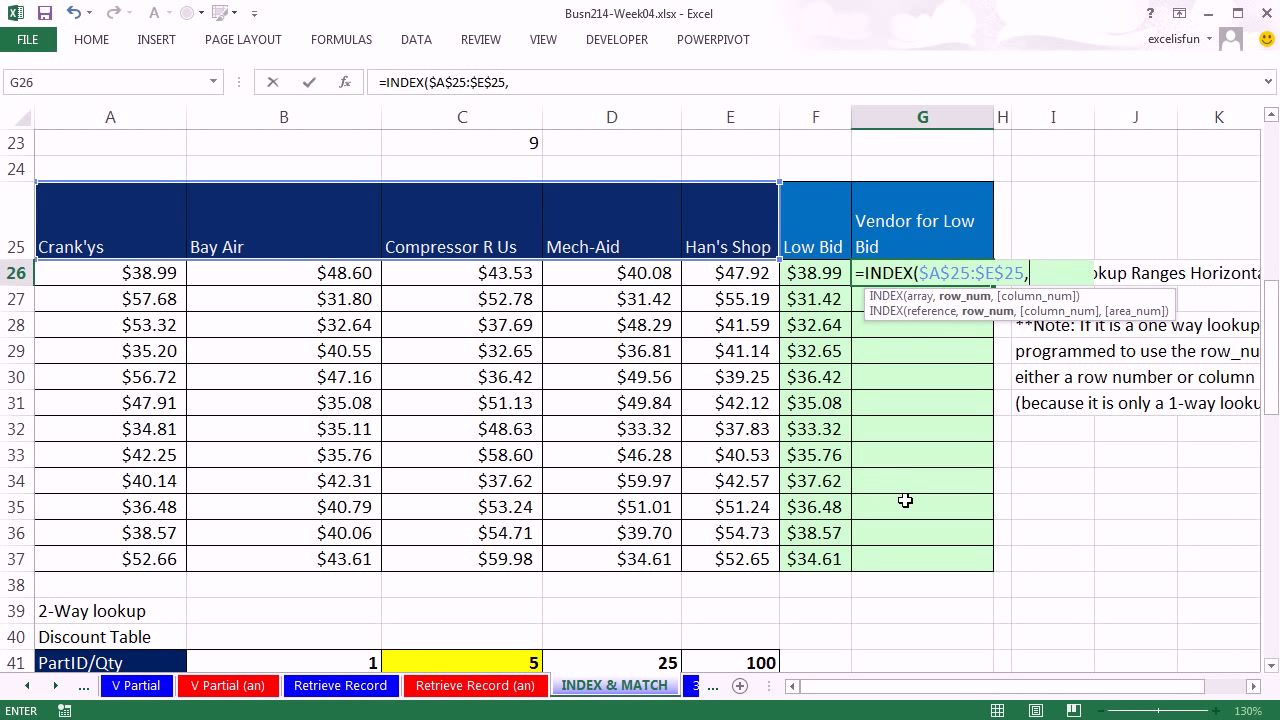
Nest MATCH(F26,A26:E26,0) in the INDEX formula in G26 to find the low bid's position among the bids.
type("mat")
key("Tab")
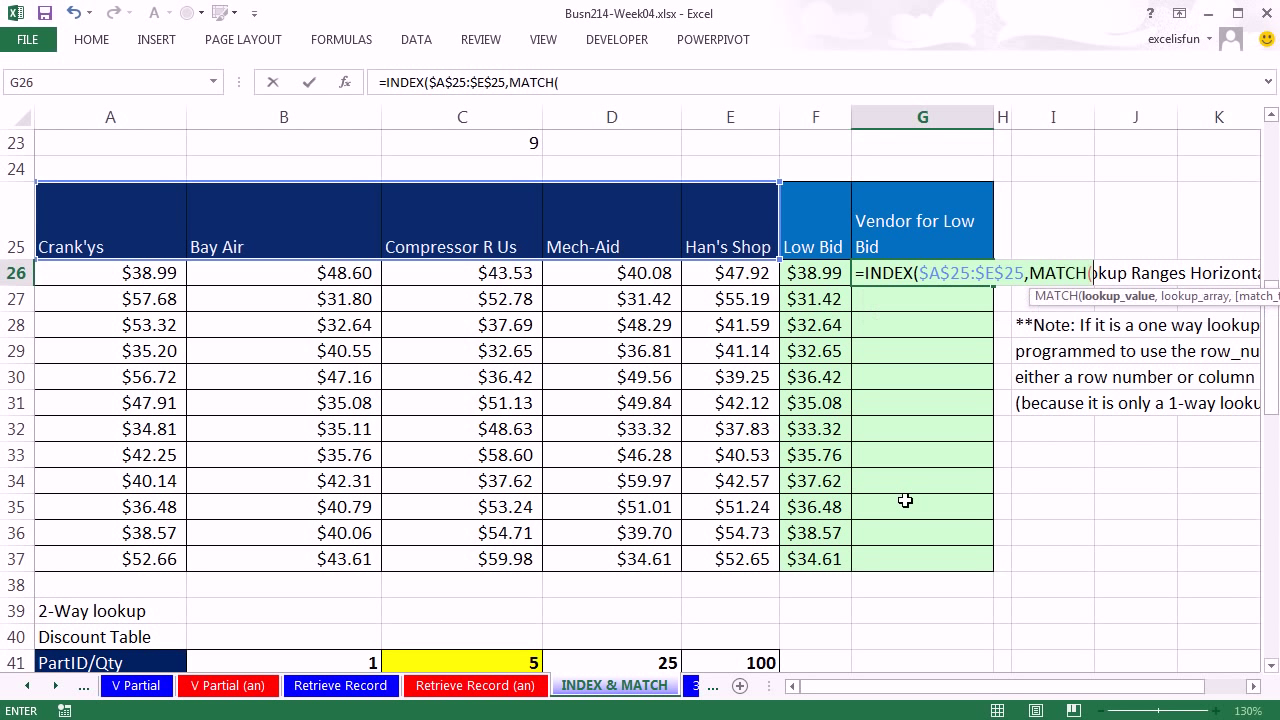
left_click(816, 272)
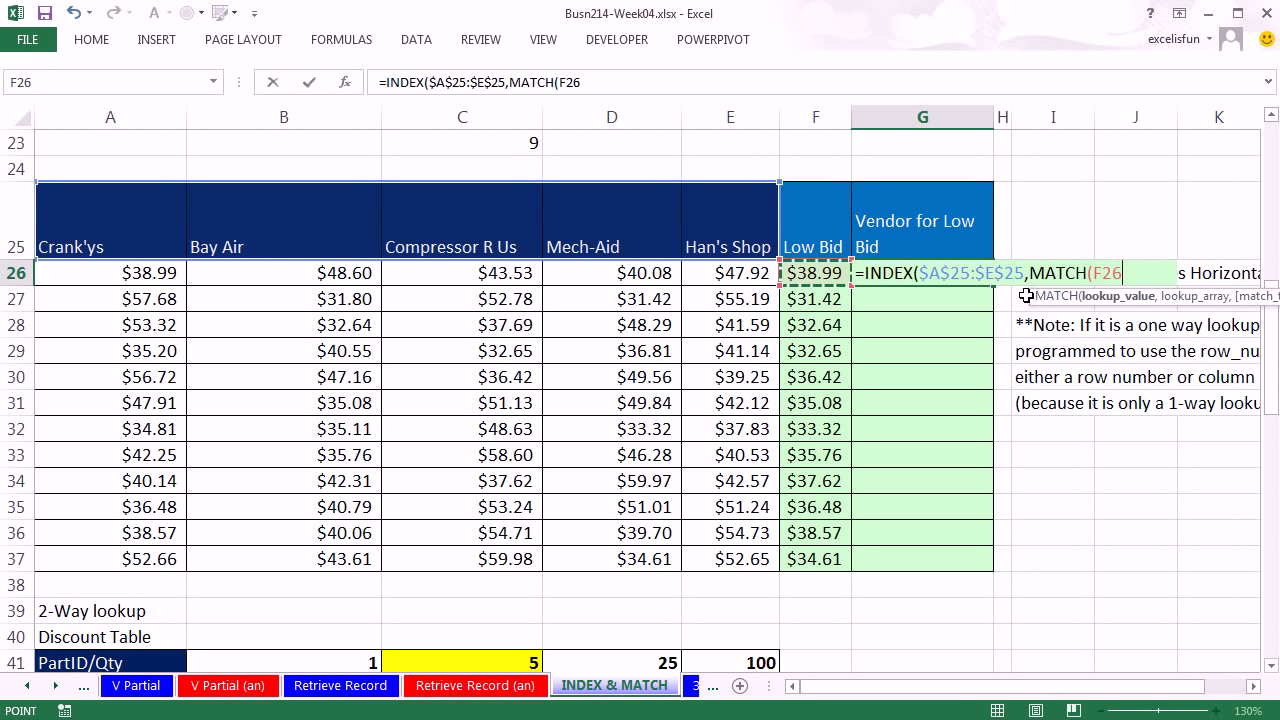
type(",")
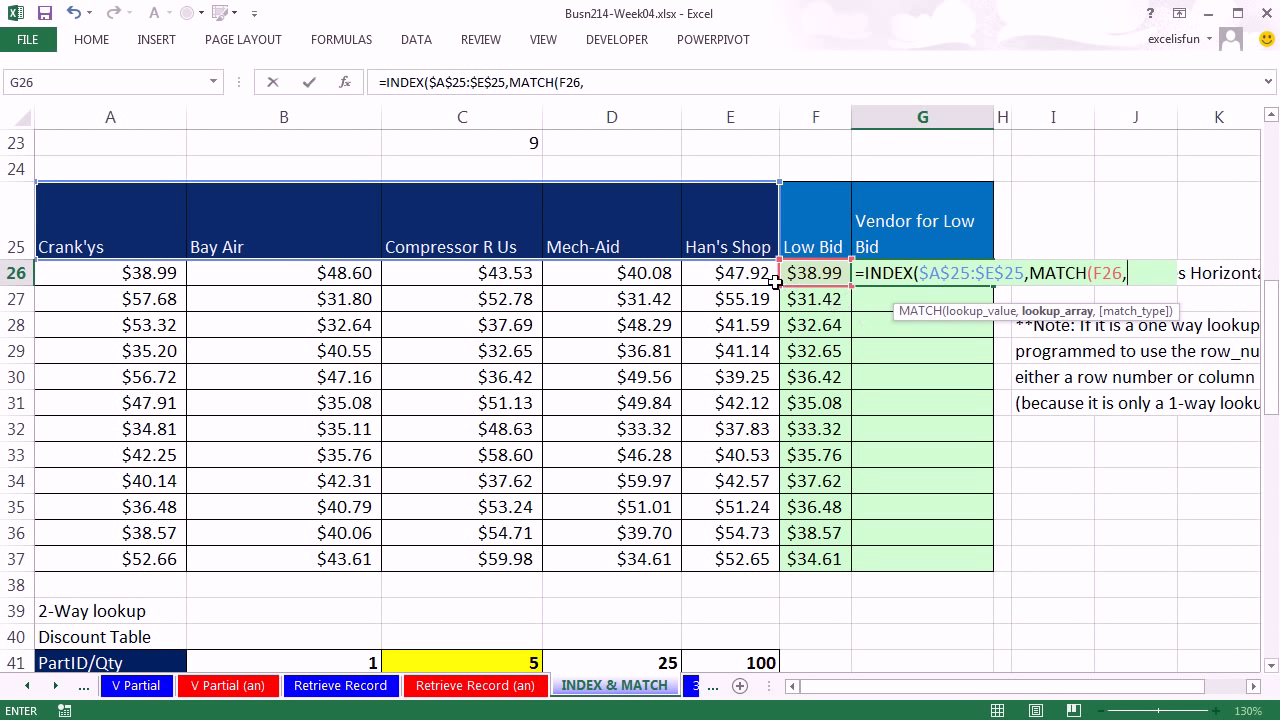
left_click_drag(768, 280, 155, 287)
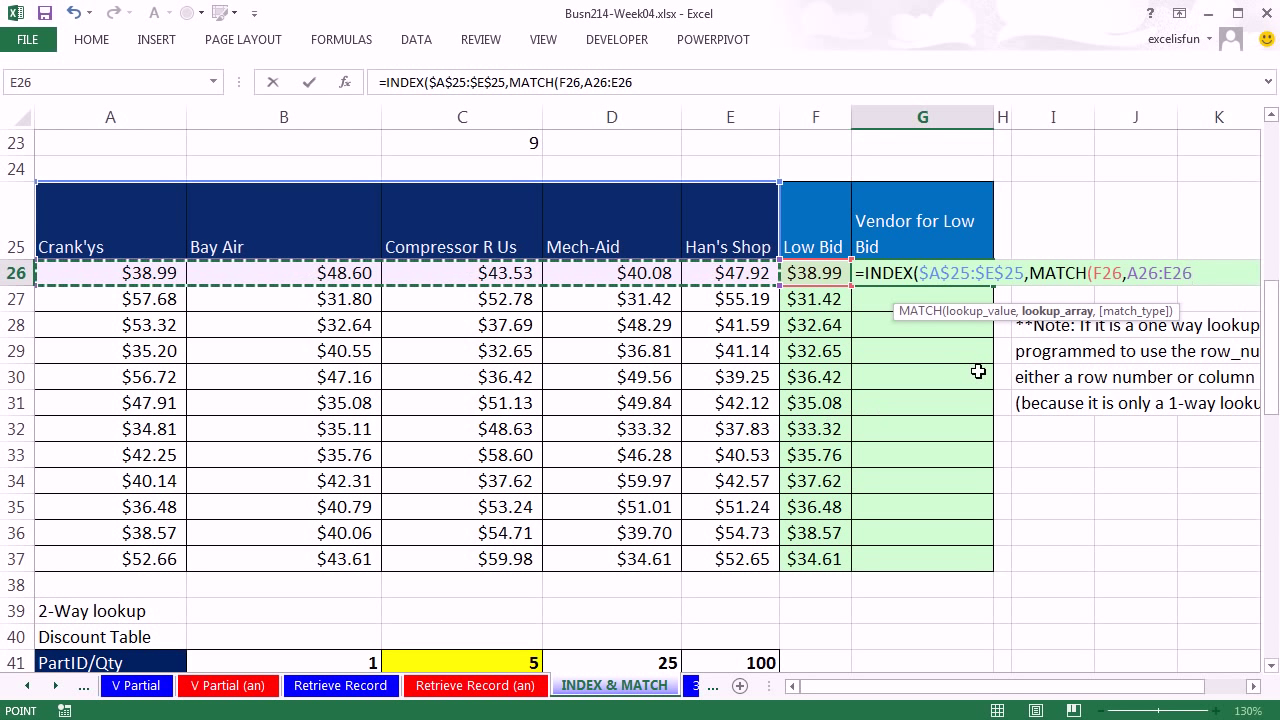
type(",")
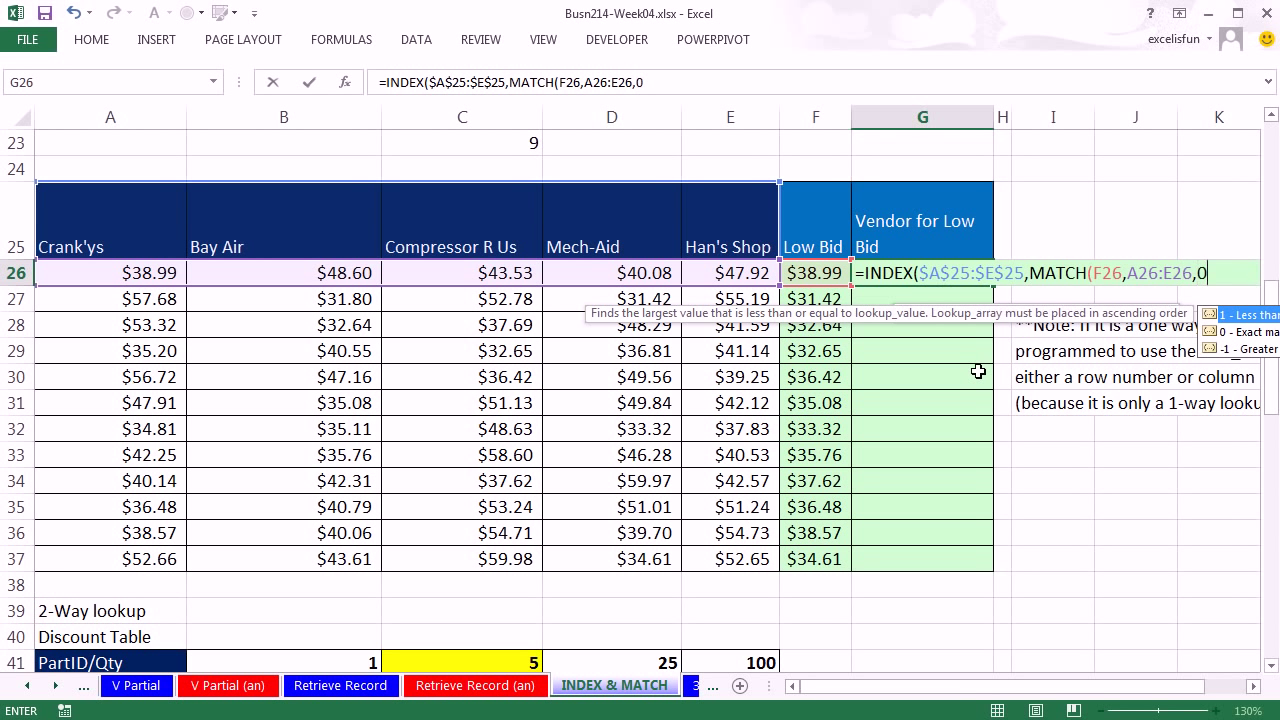
type("0)")
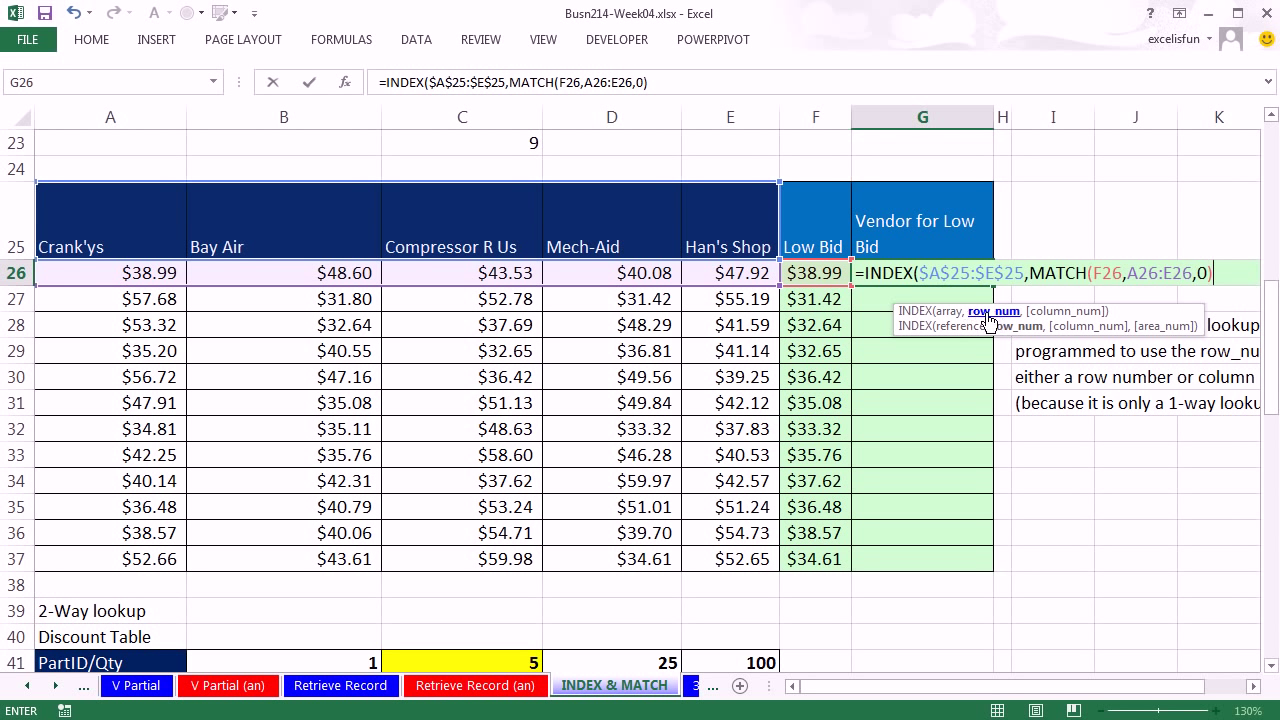
Leave the row number empty so MATCH supplies the column number, and enter =INDEX($A$25:$E$25,,MATCH(F26,A26:E26,0)) in G26.
left_click(1031, 283)
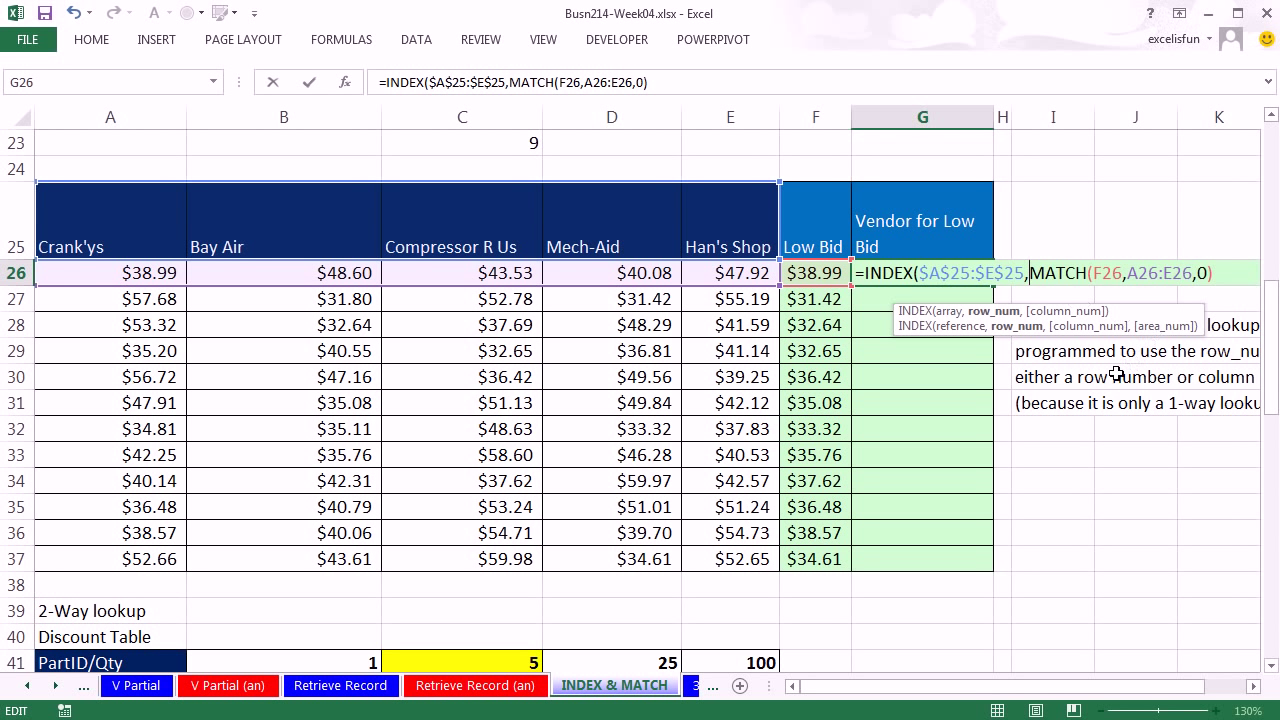
type(",")
key("BackSpace")
type(",")
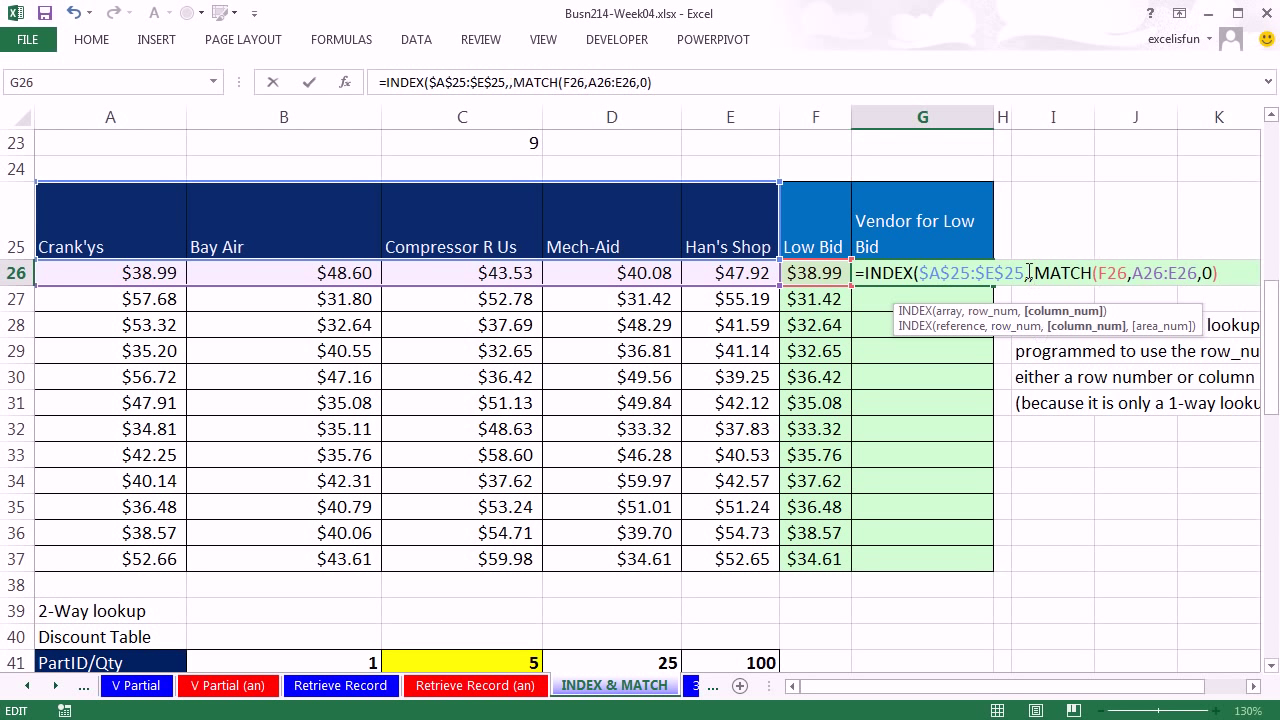
key("Right")
key("Right")
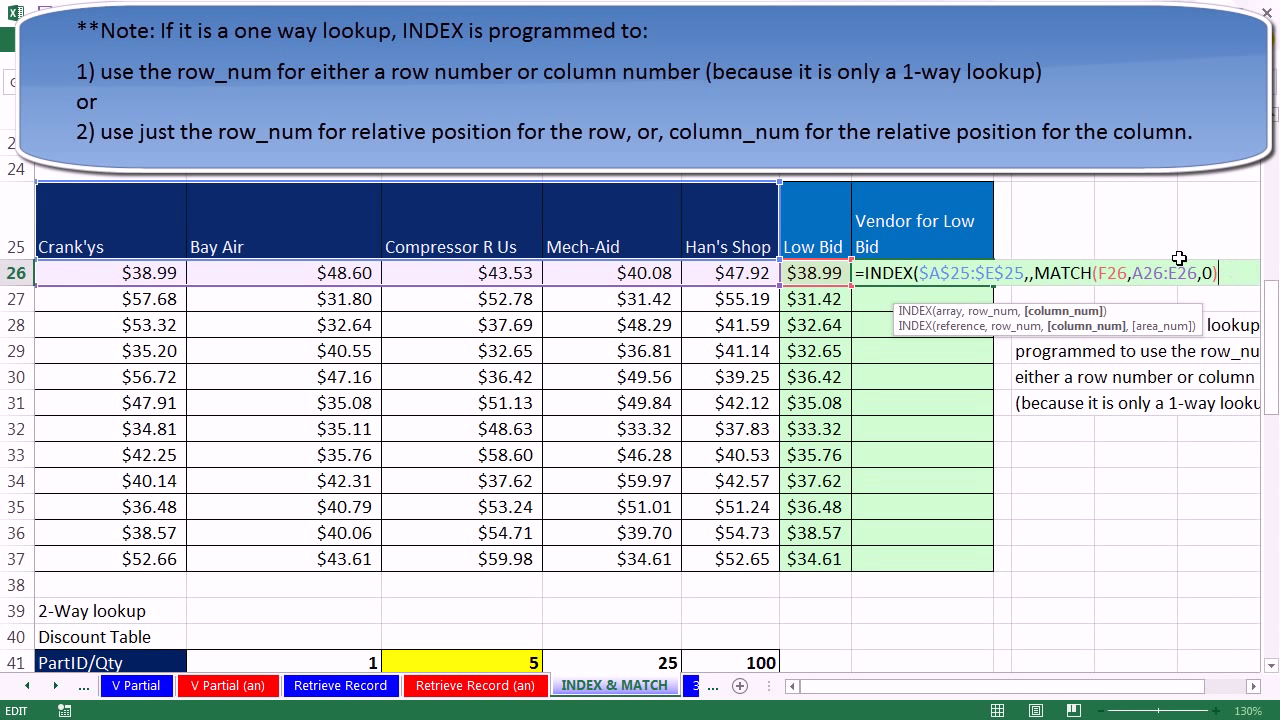
key("Right")
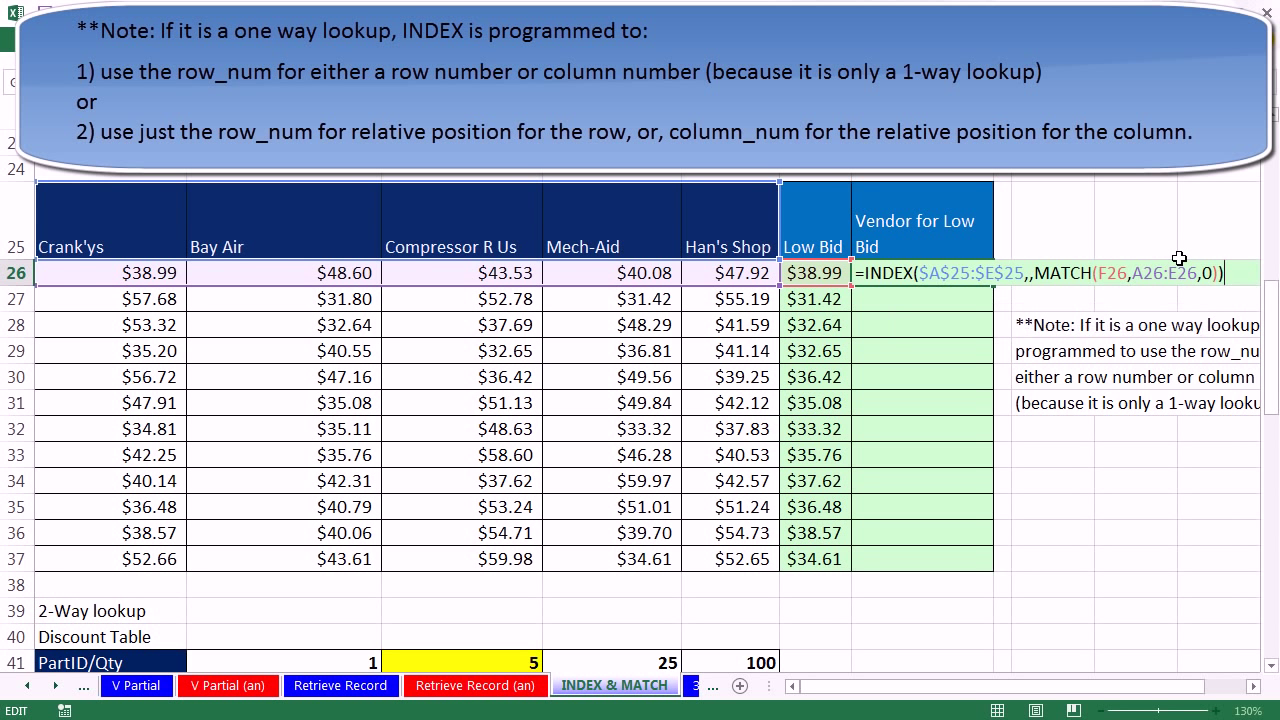
key("ctrl+Return")
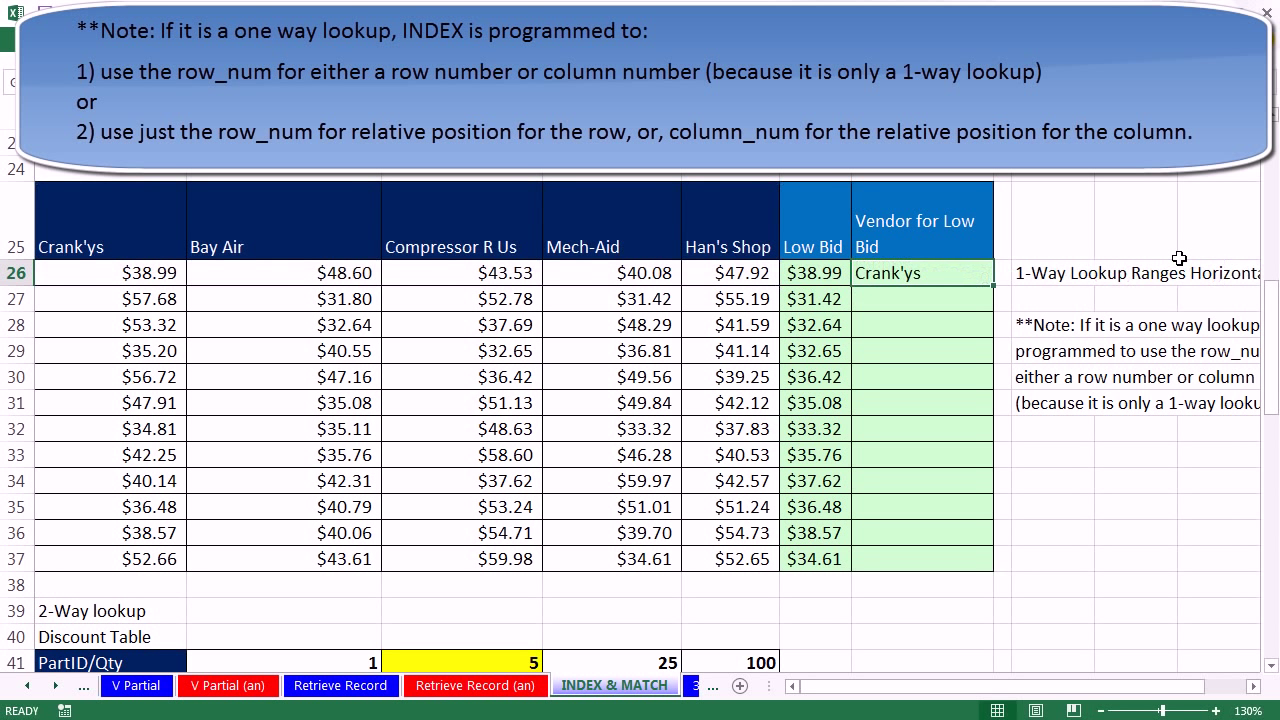
Copy the vendor lookup formula from G26 down through G37 and check the cell references in G37.
double_click(995, 287)
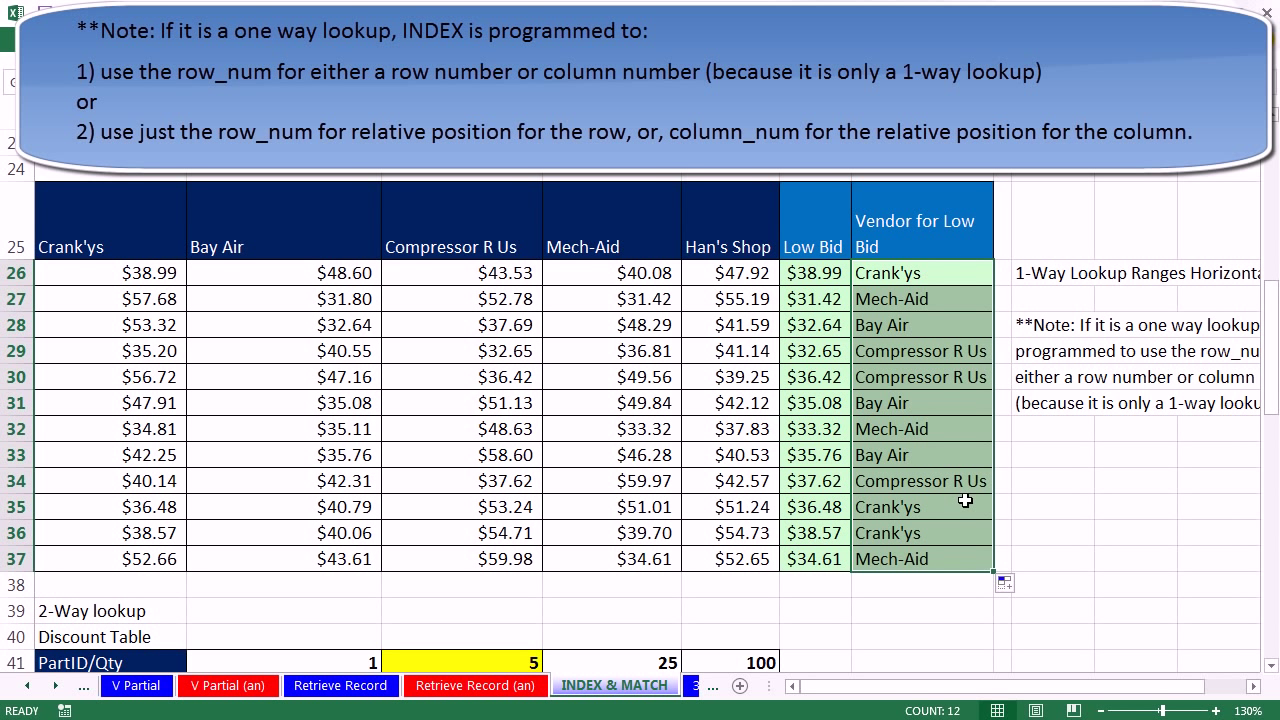
key("ctrl+period")
key("F2")
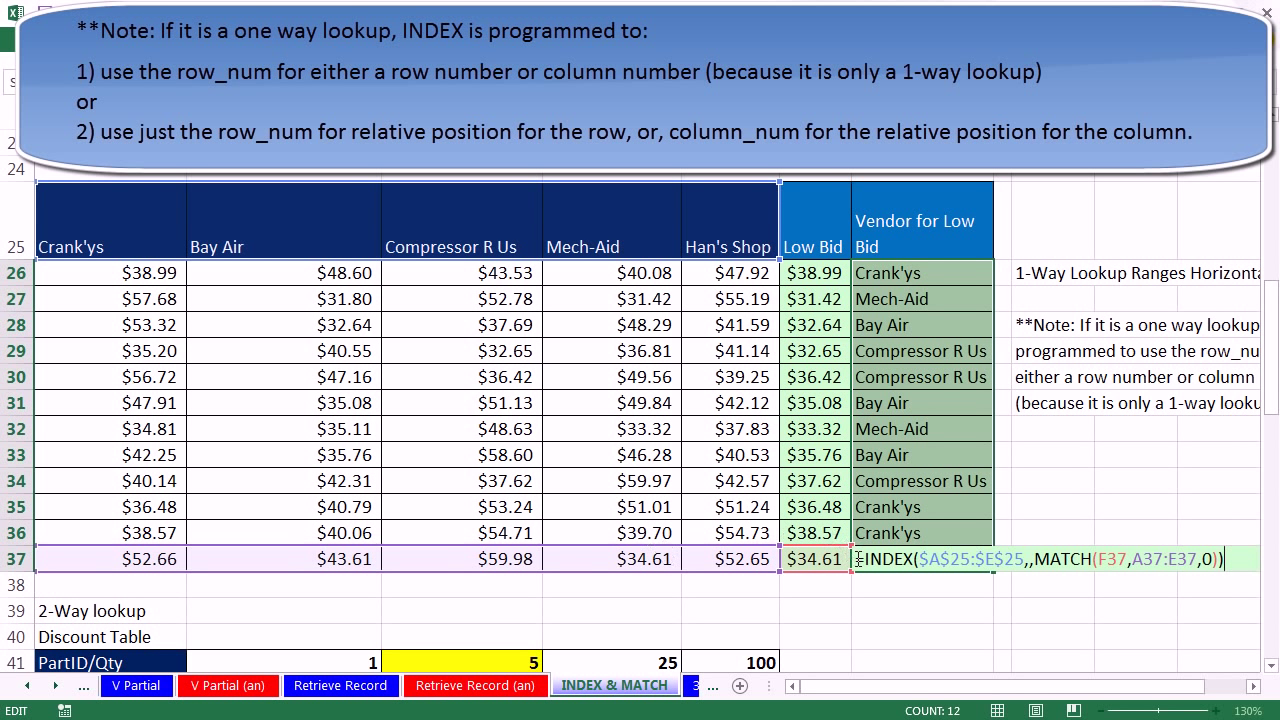
key("ctrl+Return")
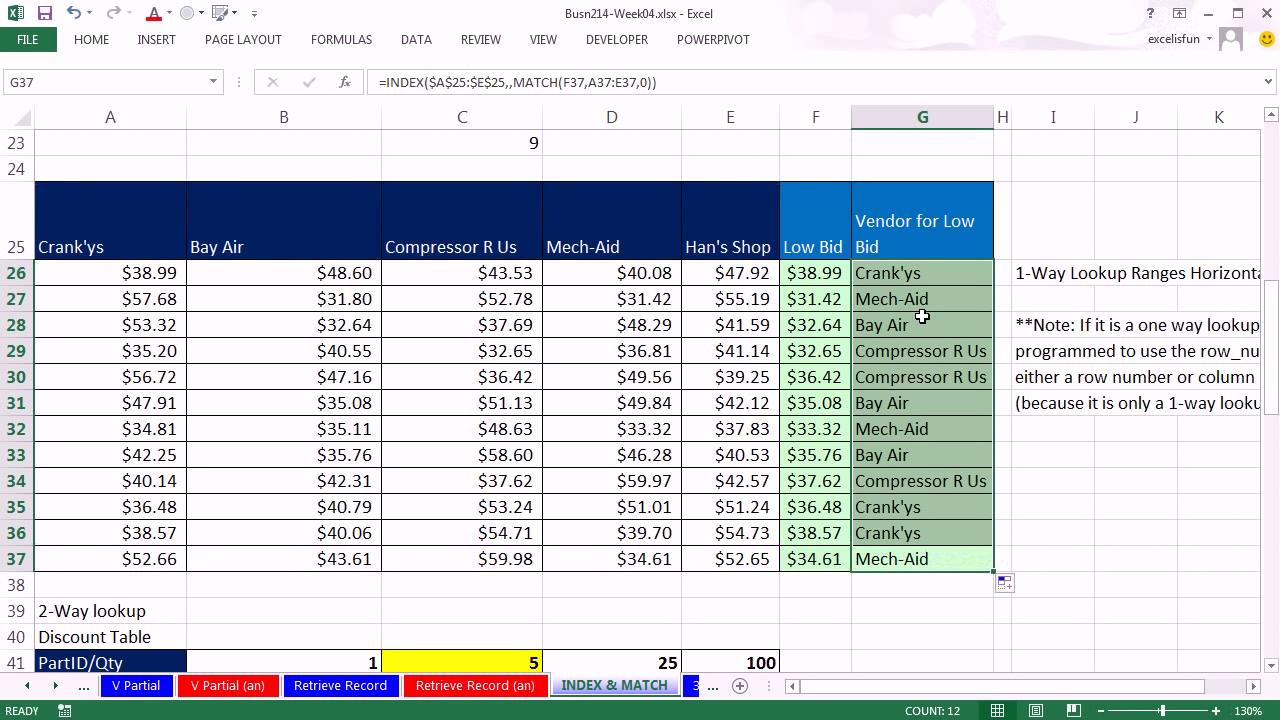
Compare the horizontal lookup formulas in G33 and G31 with the vertical lookup formula in C22.
double_click(884, 458)
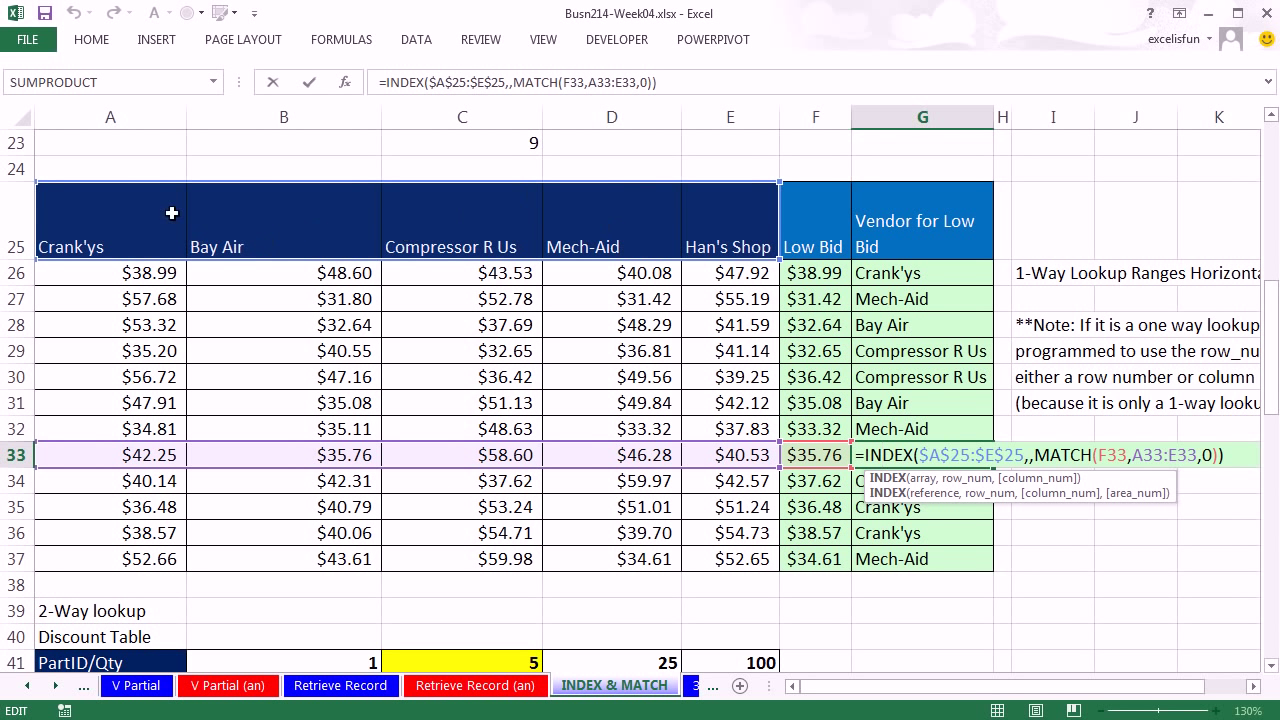
key("ctrl+Return")
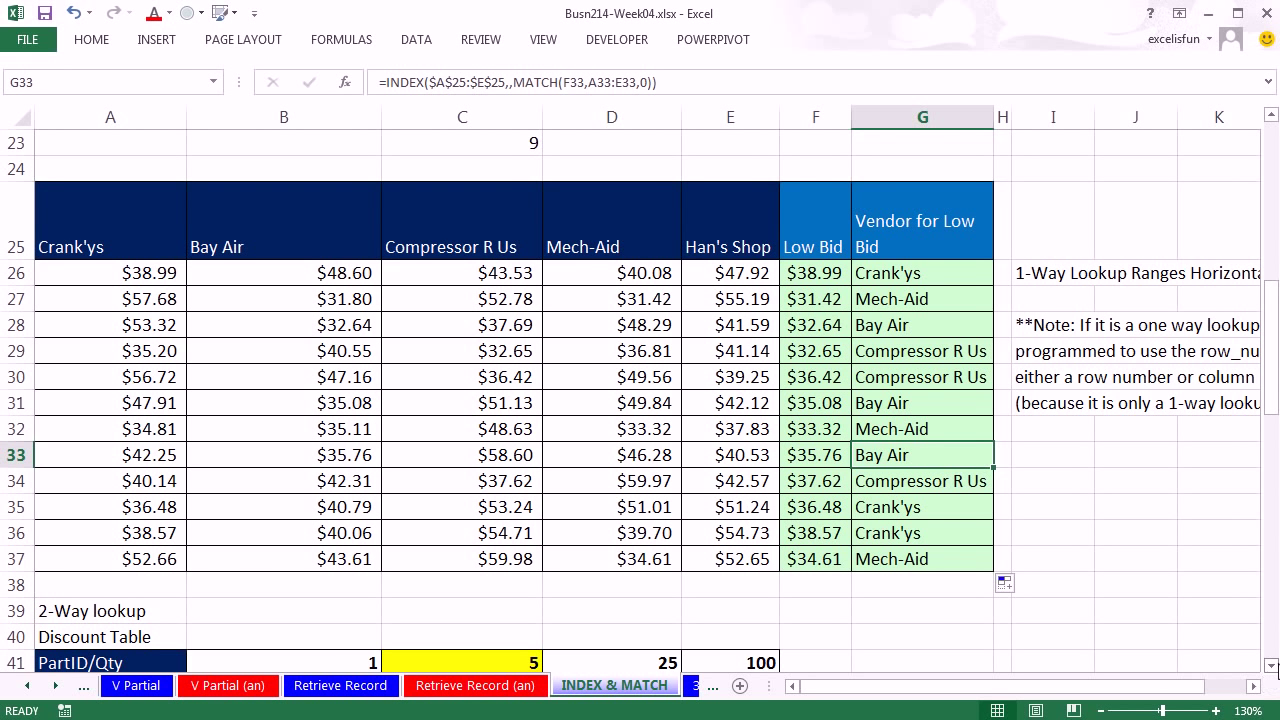
scroll(1170, 632, "up", 6)
scroll(580, 660, "down", 1)
double_click(488, 560)
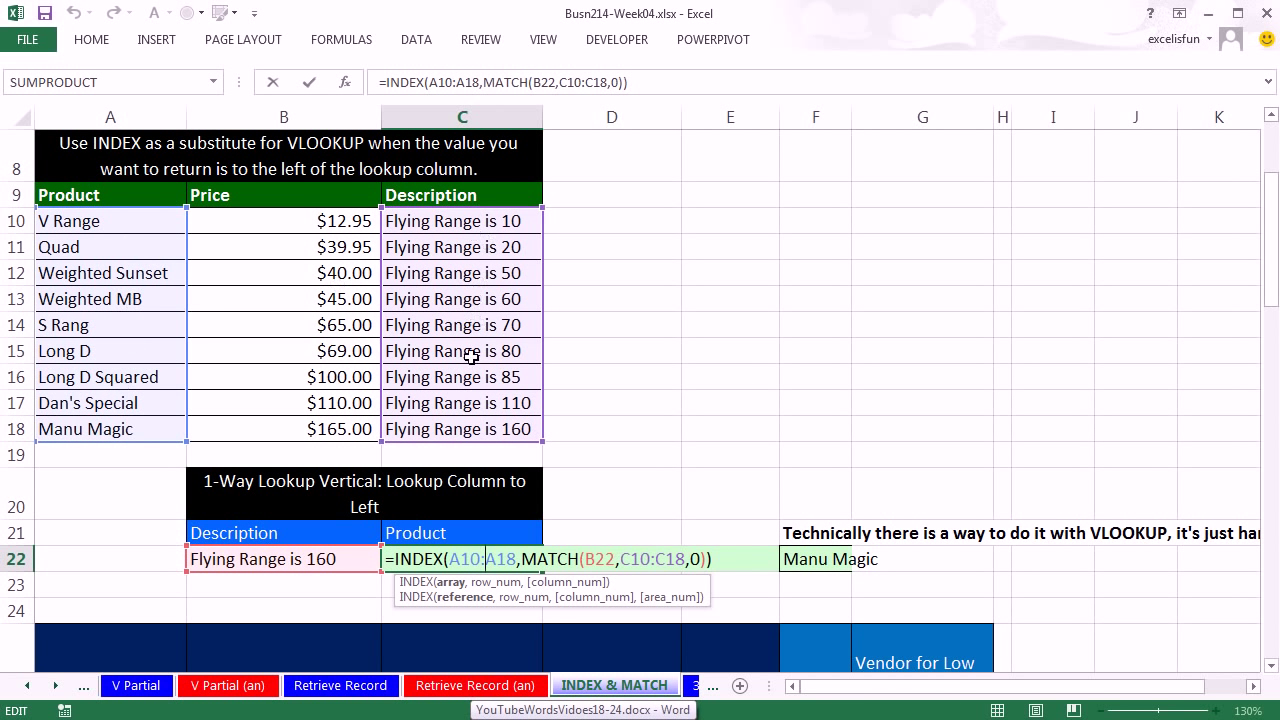
key("ctrl+Return")
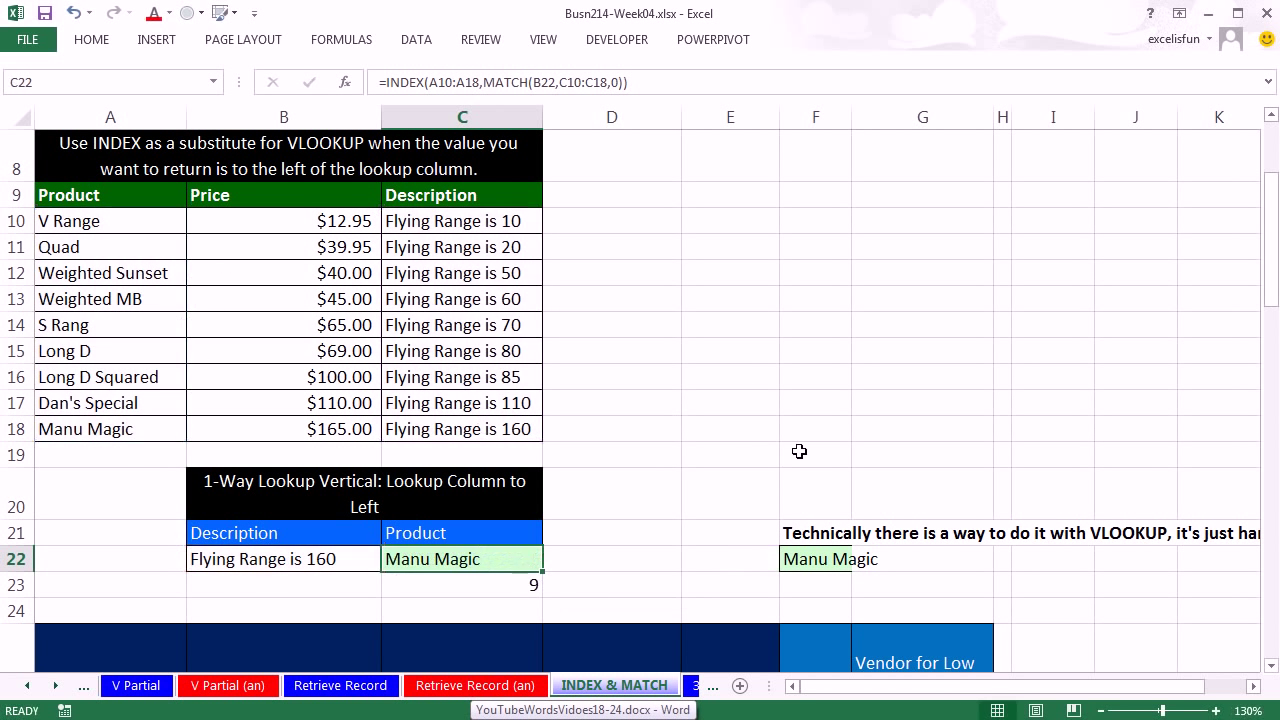
scroll(800, 440, "down", 5)
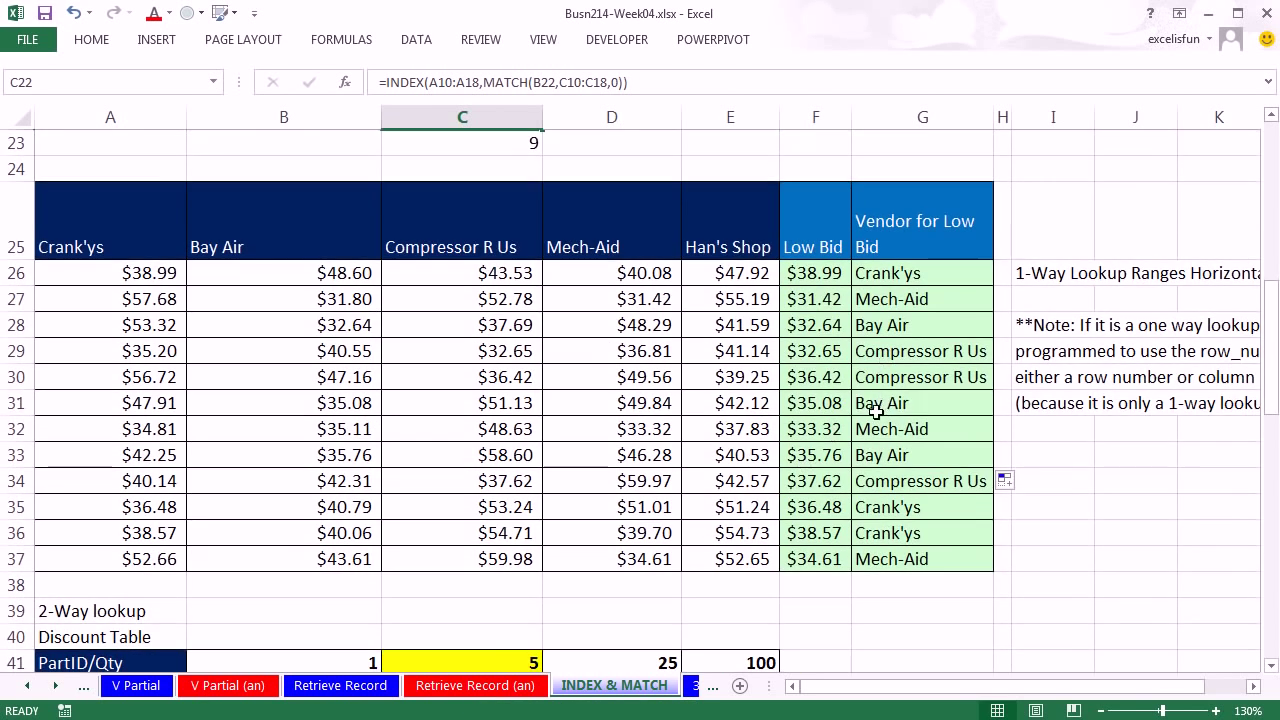
double_click(874, 407)
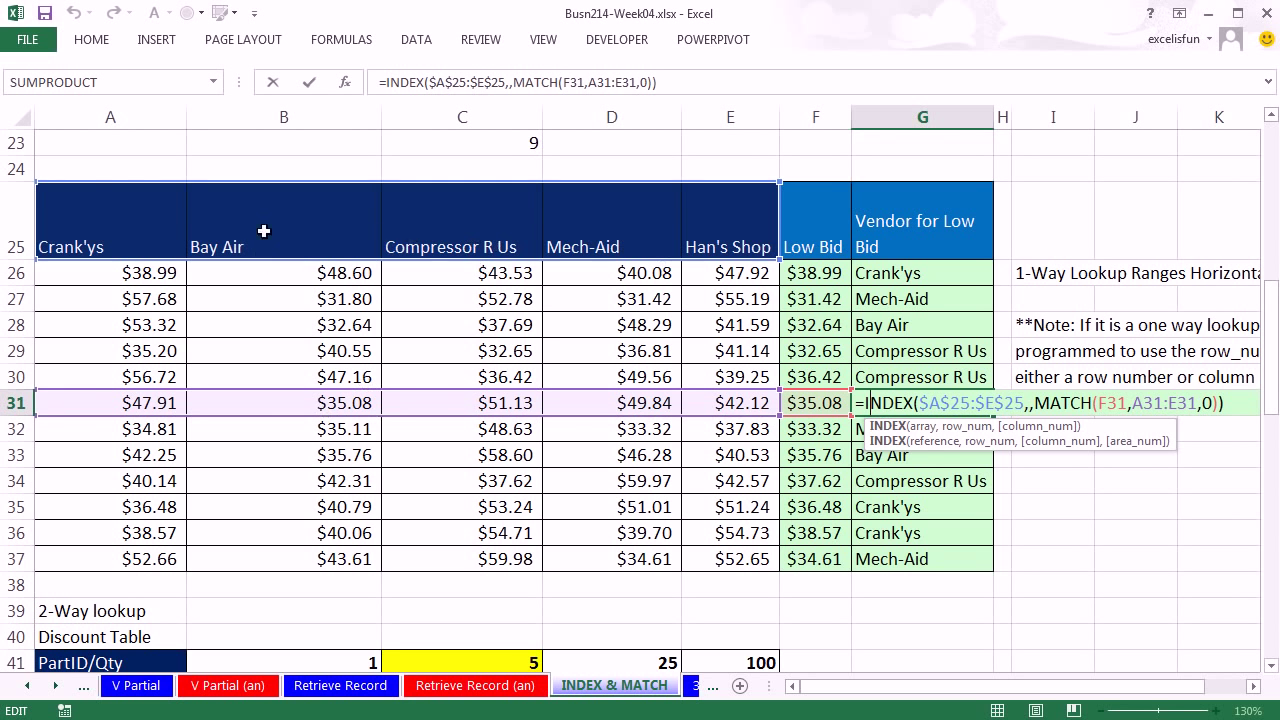
key("ctrl+Return")
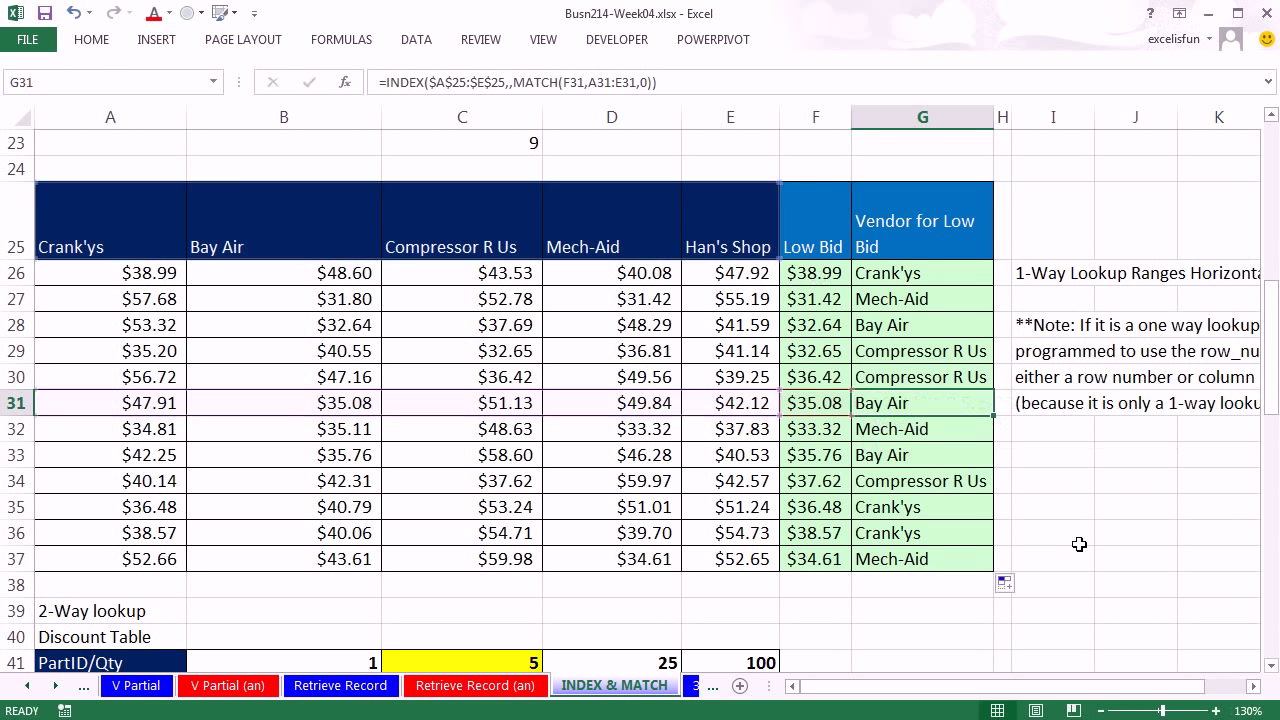
Choose Part3 as the PartID in B49 of the 2-way lookup and inspect its row in the discount table.
left_click(1271, 667)
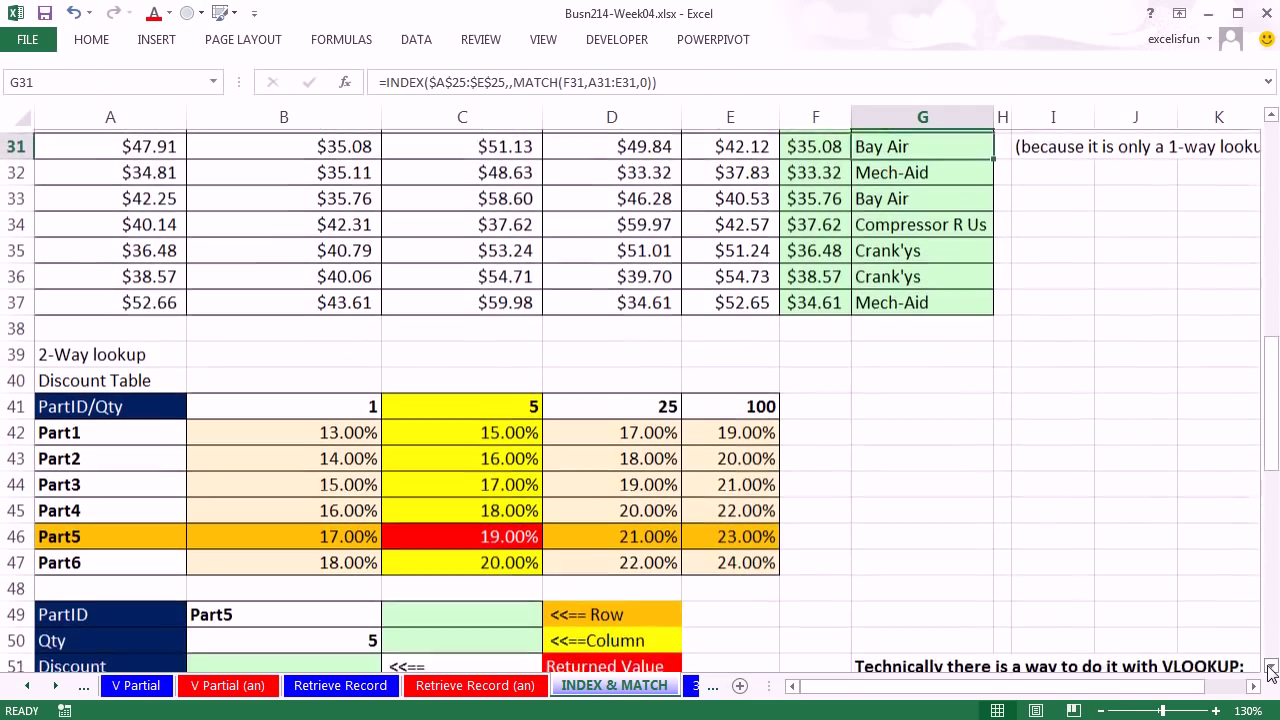
left_click_drag(1271, 667, 1271, 667)
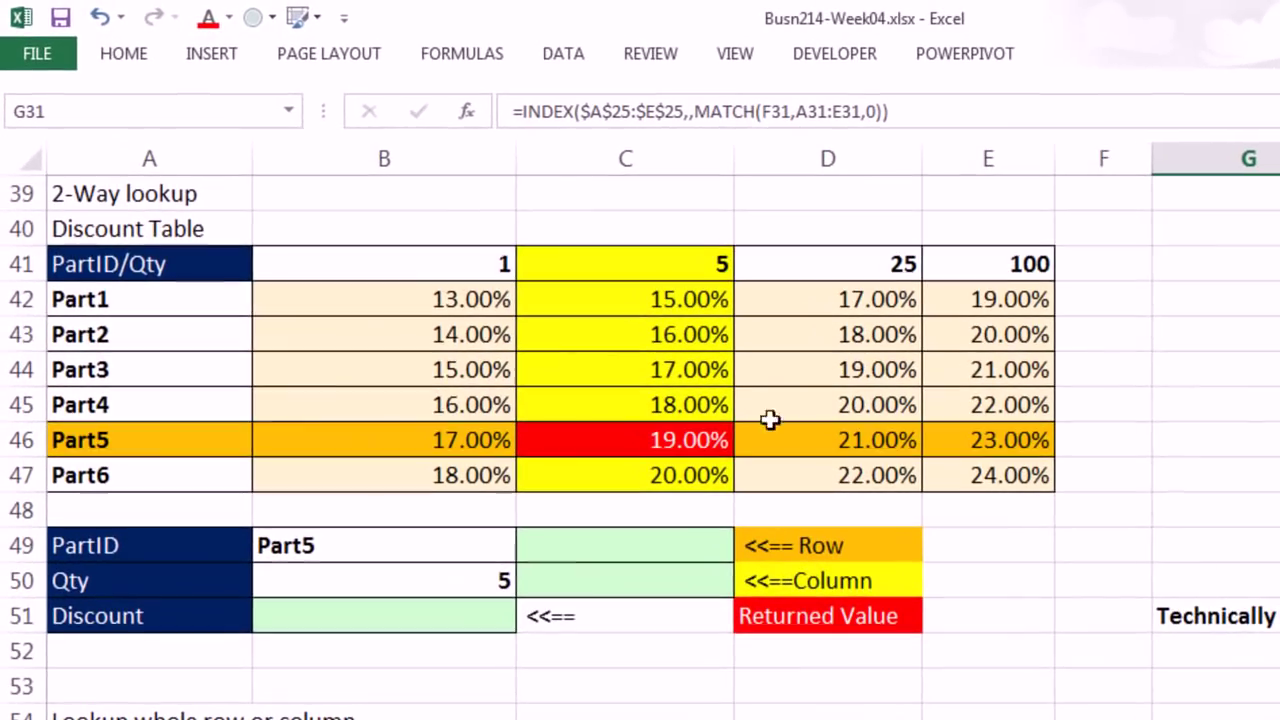
left_click_drag(377, 297, 969, 474)
left_click(445, 547)
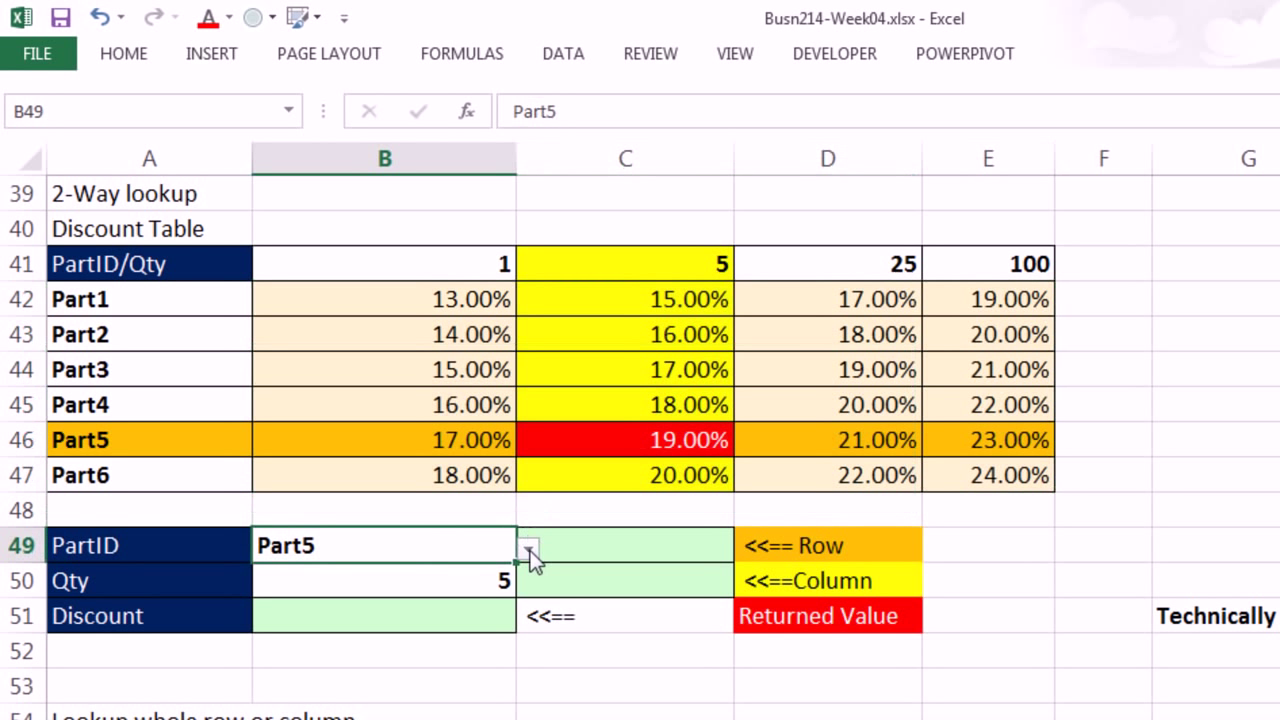
left_click(527, 550)
left_click(286, 618)
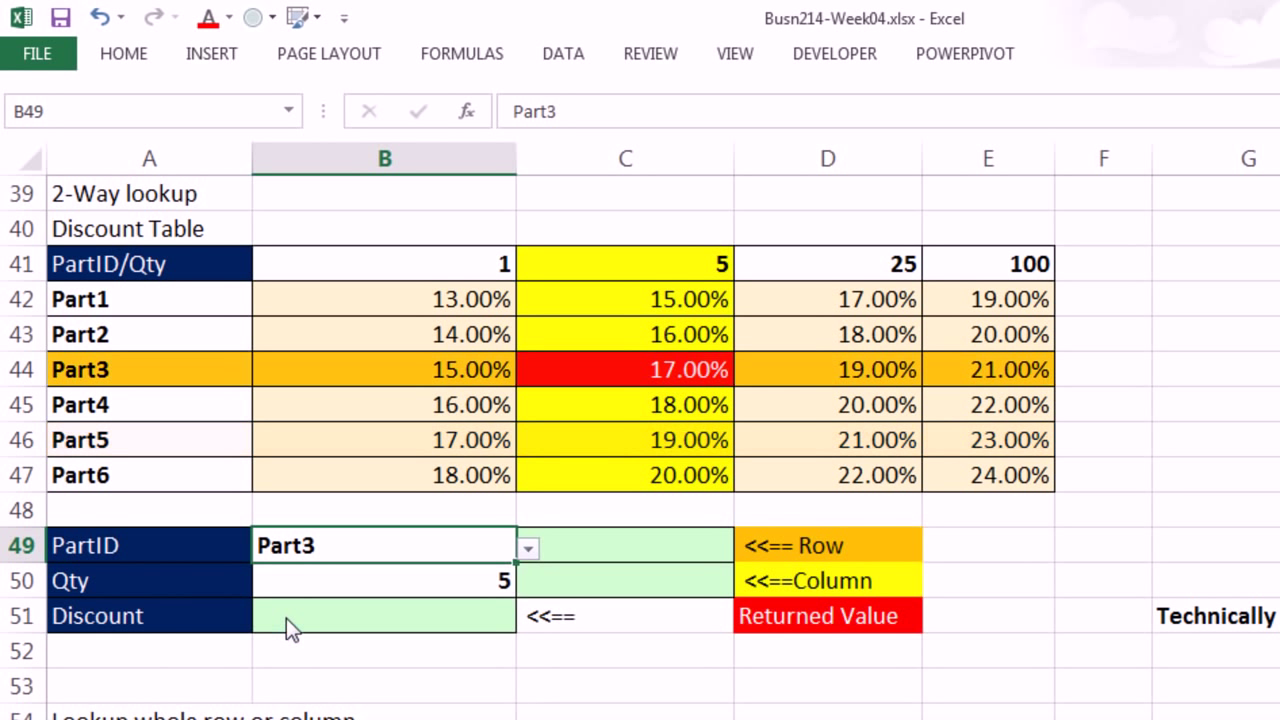
left_click(78, 369)
left_click_drag(78, 369, 936, 383)
Test the Qty in B50 with 25 and 75, and set it to 125.
left_click(424, 583)
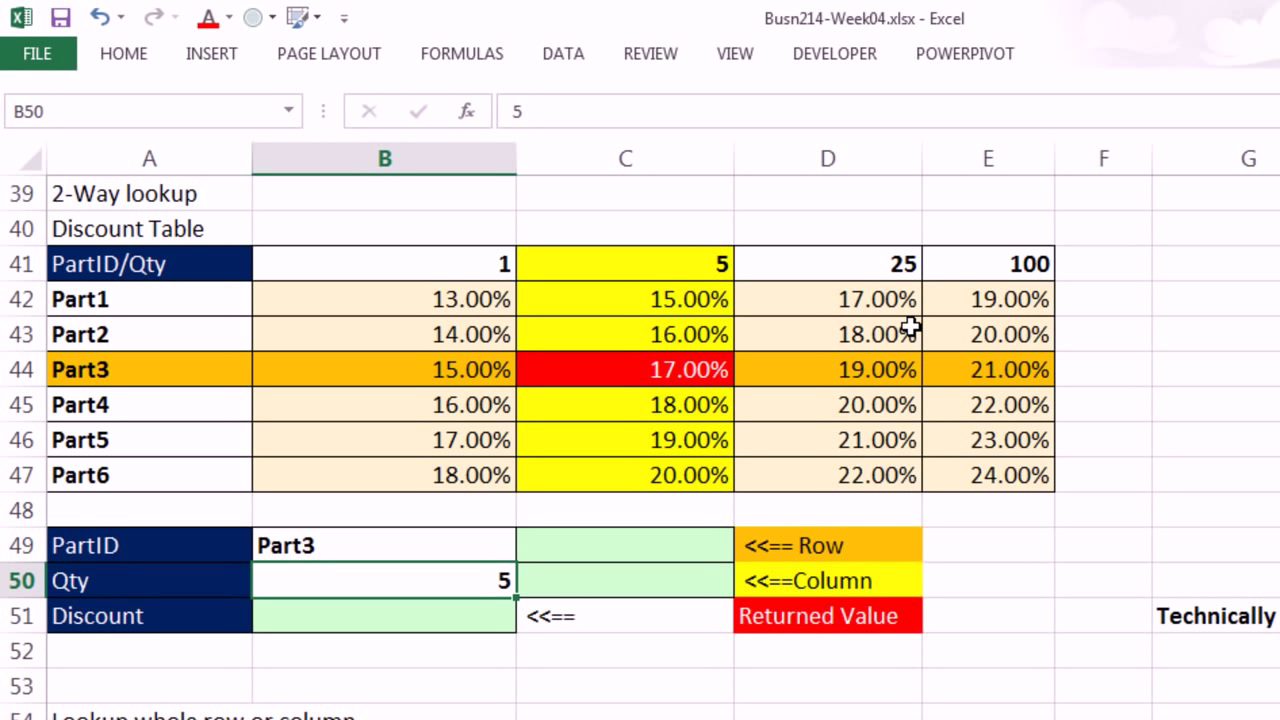
type("25")
key("ctrl+Return")
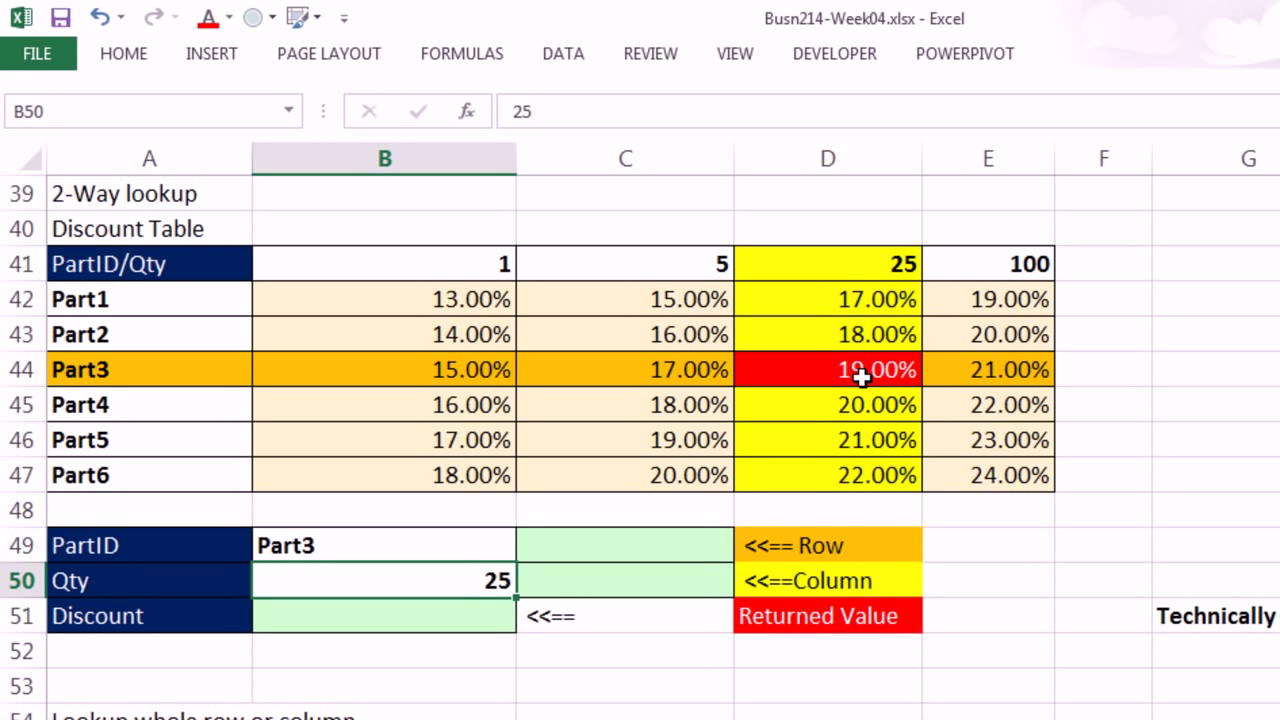
type("75")
key("ctrl+Return")
type("125")
key("ctrl+Return")
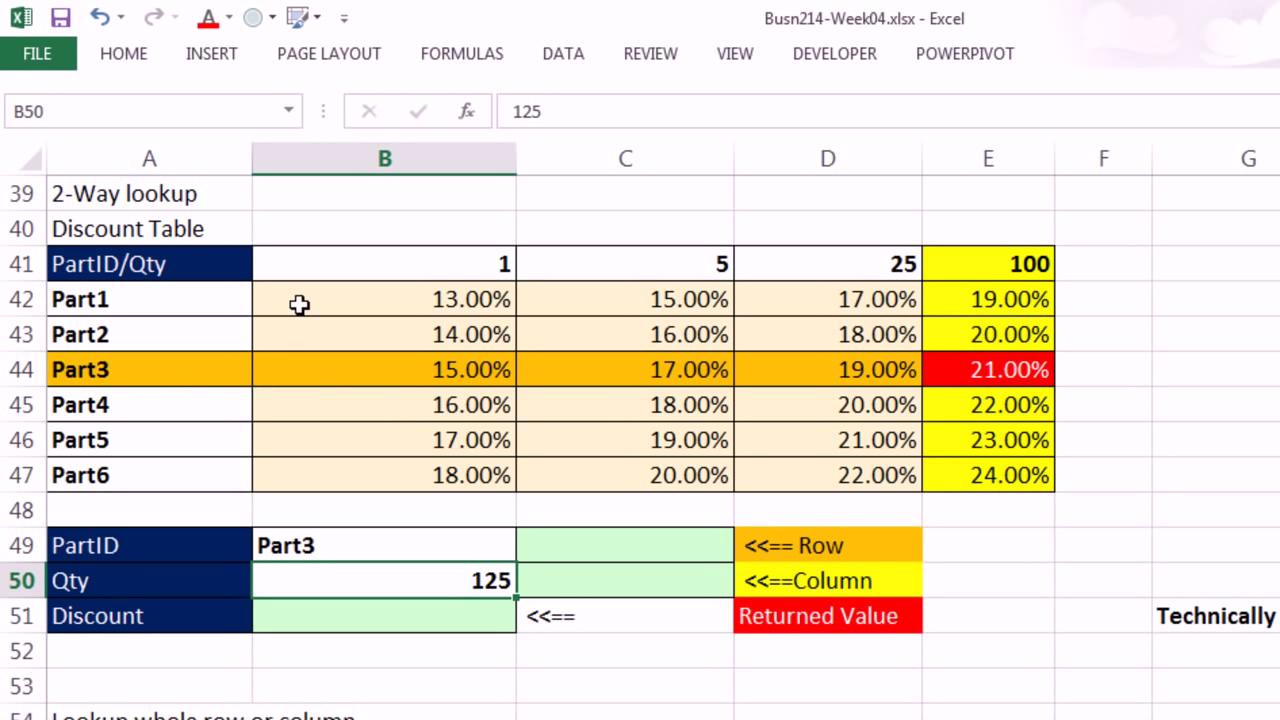
left_click_drag(300, 299, 980, 478)
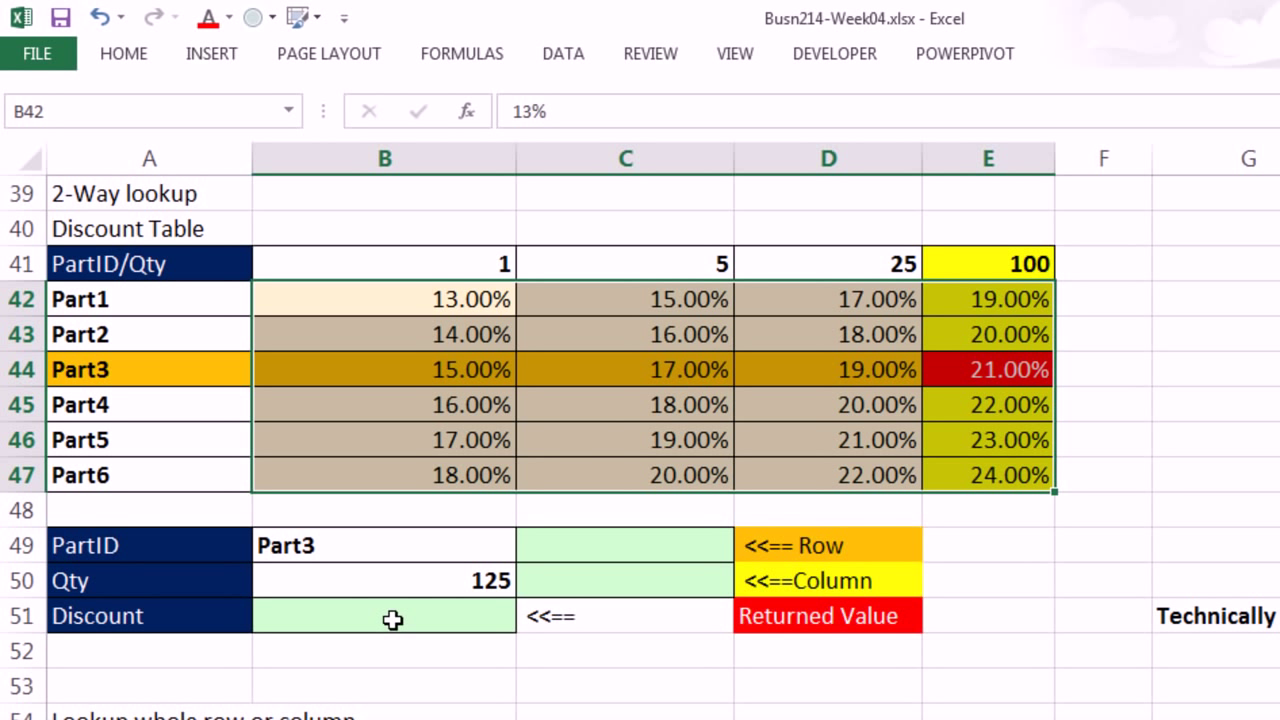
left_click(345, 550)
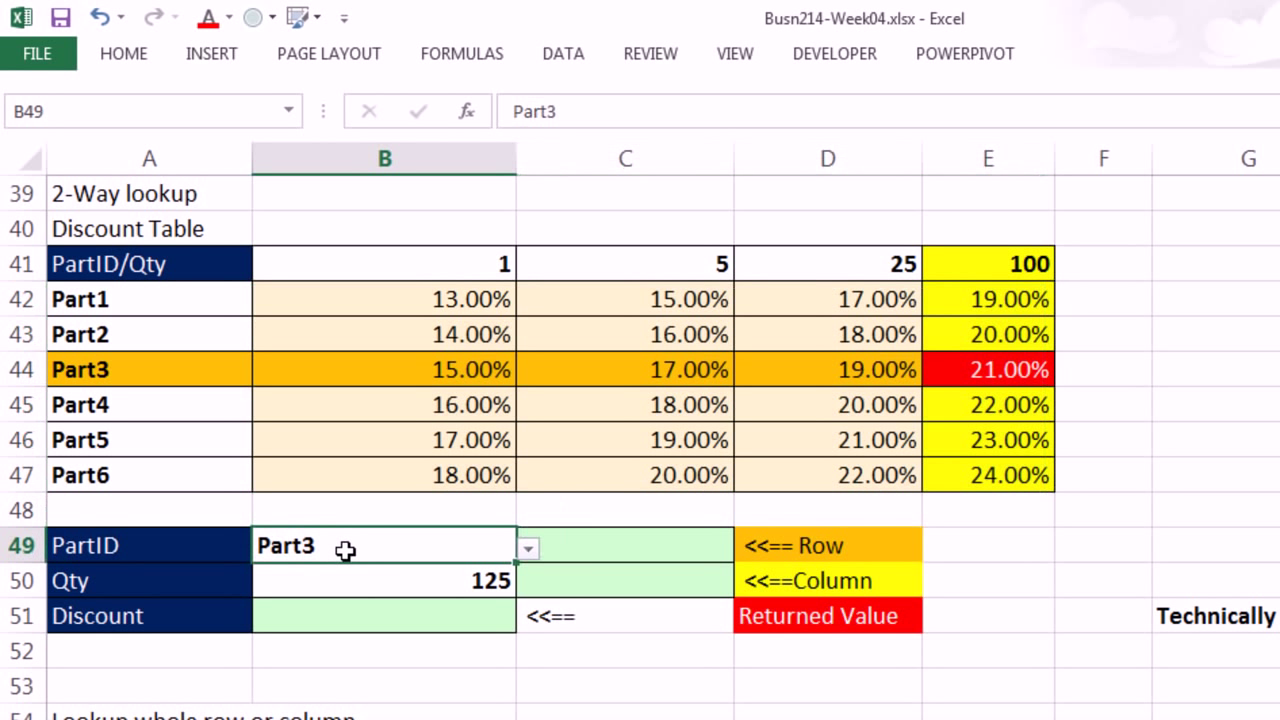
left_click_drag(155, 290, 171, 471)
left_click_drag(297, 294, 909, 485)
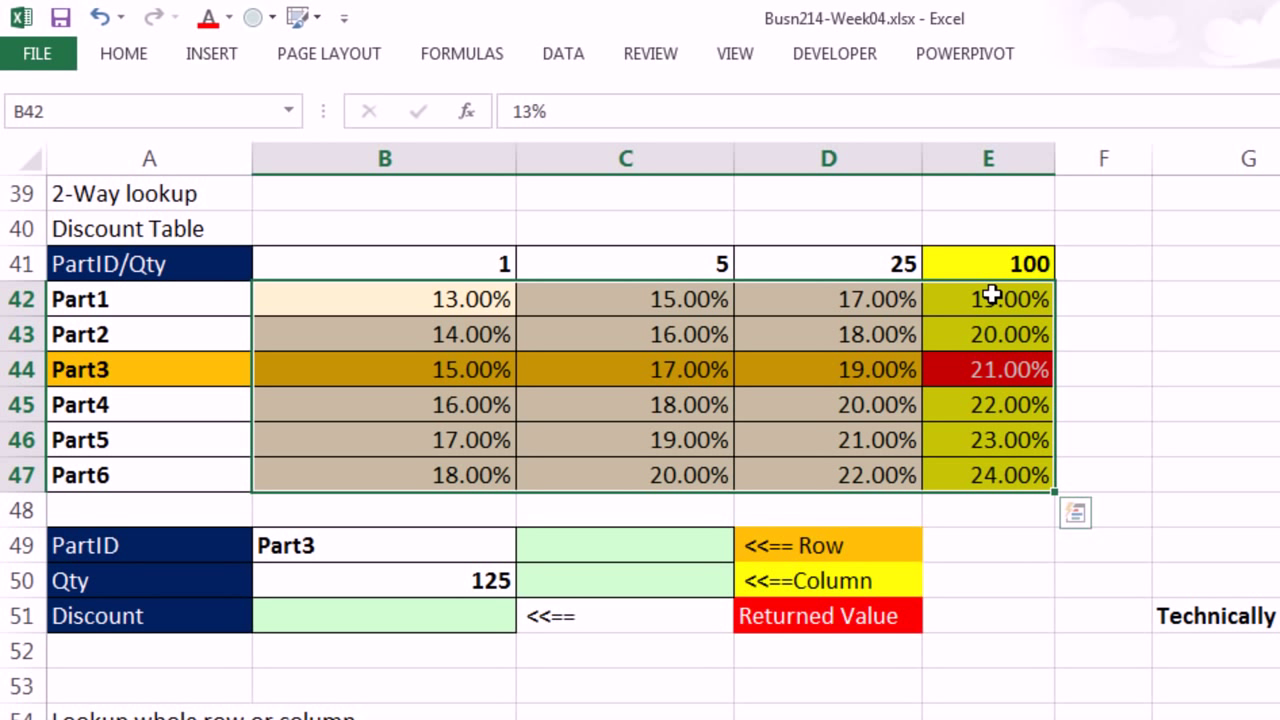
Enter =MATCH(B49,A42:A47,0) in C49 to find the row position of the PartID in the discount table.
left_click(614, 551)
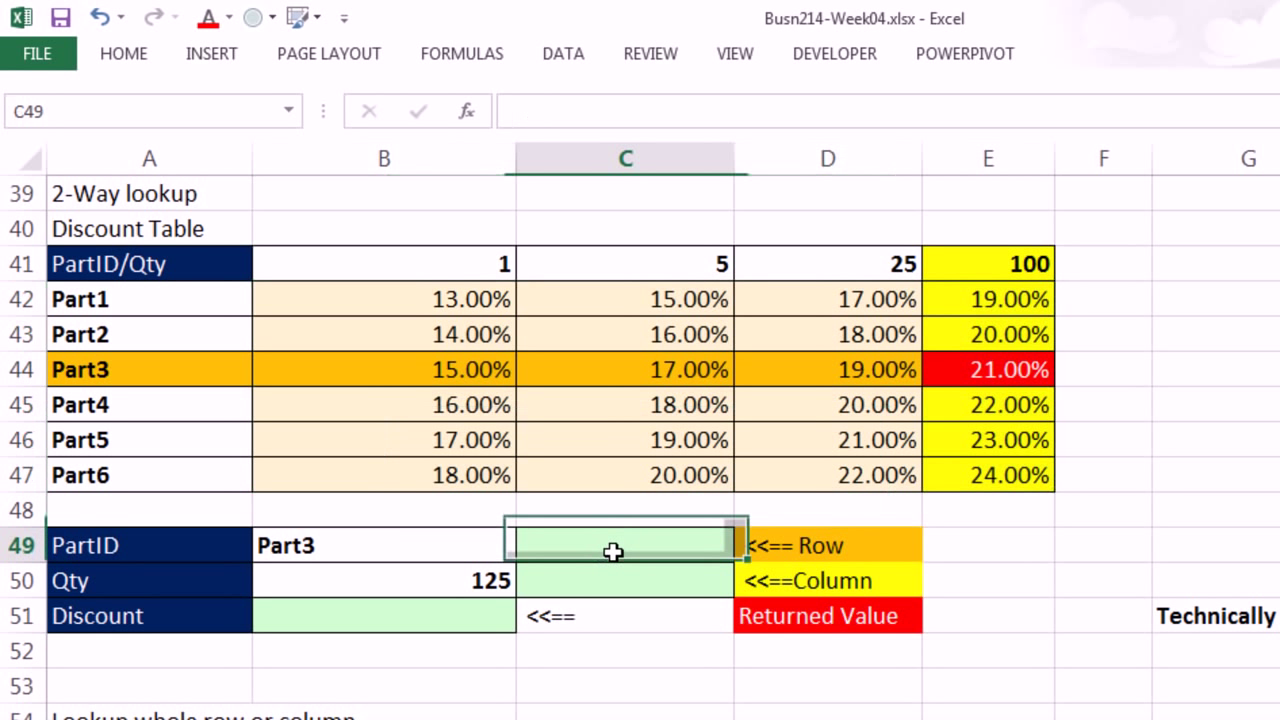
type("=match")
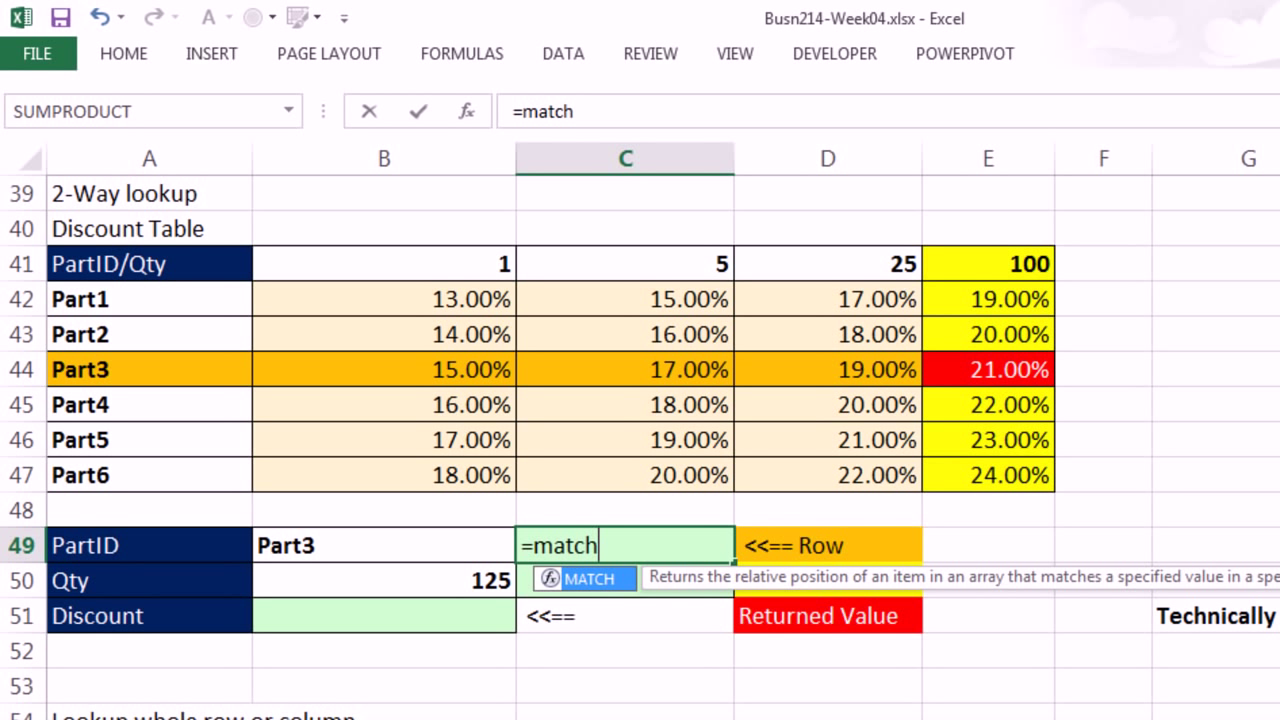
key("Tab")
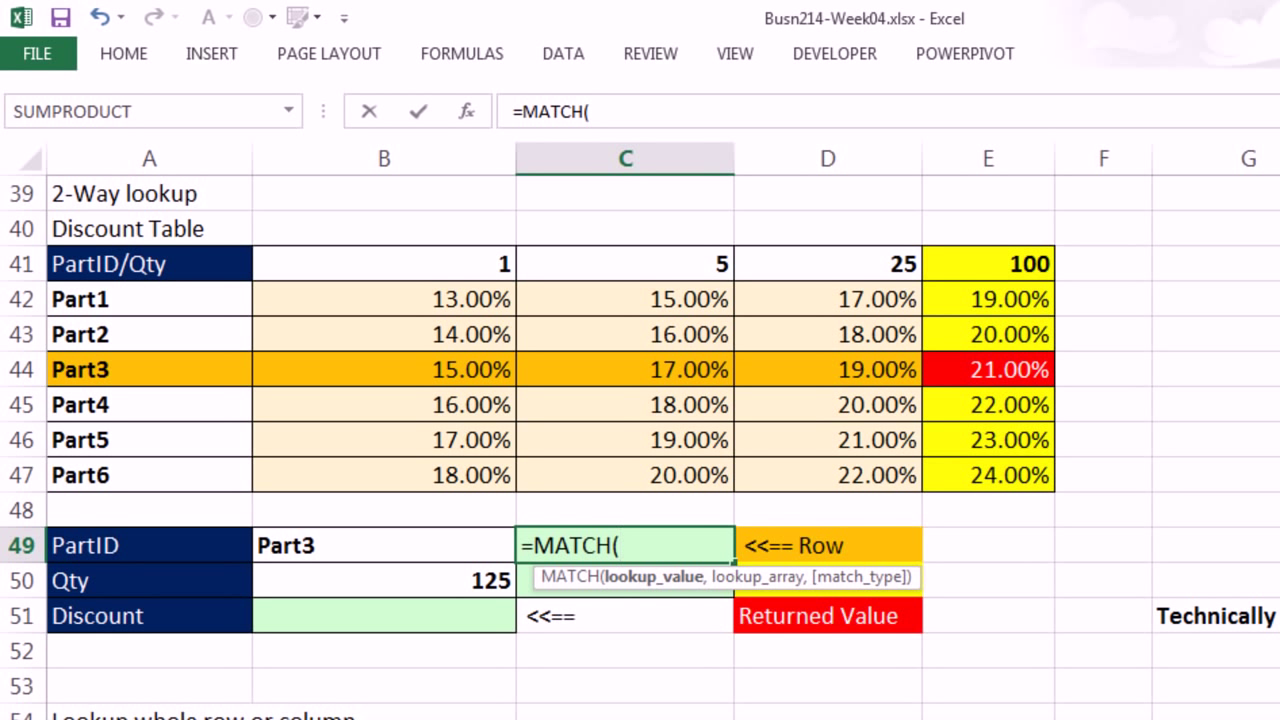
left_click(354, 550)
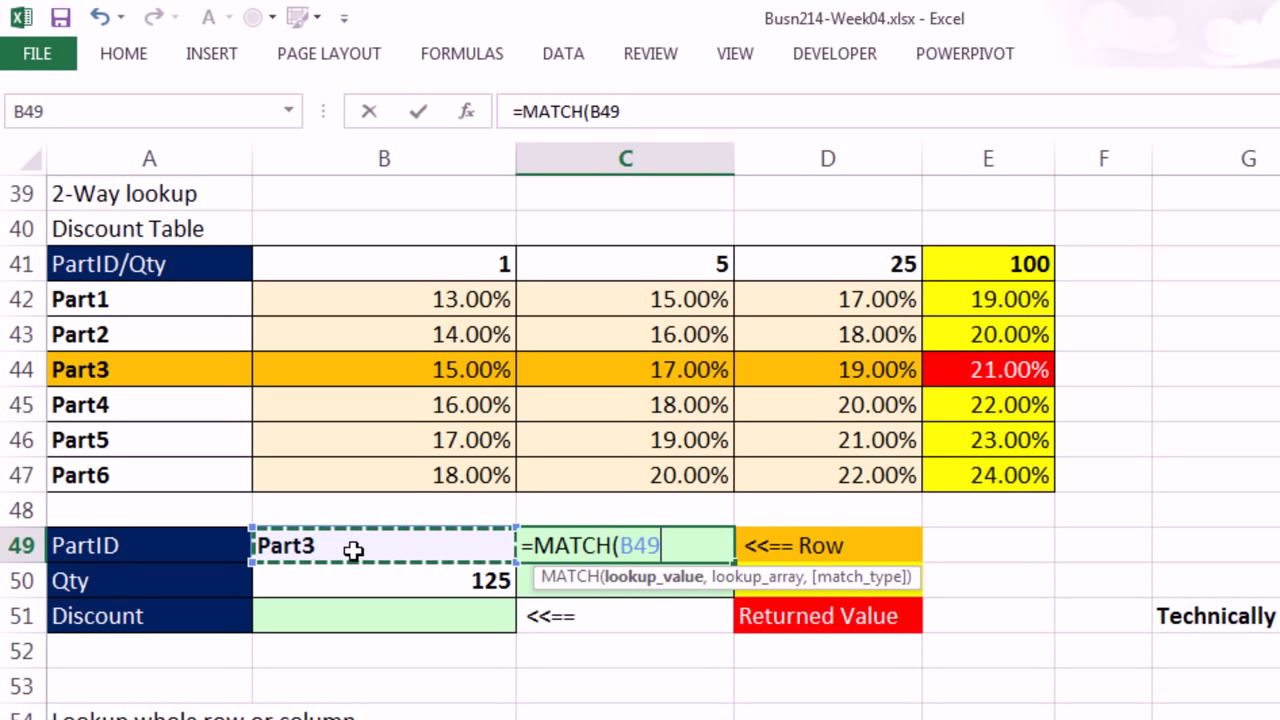
type(",")
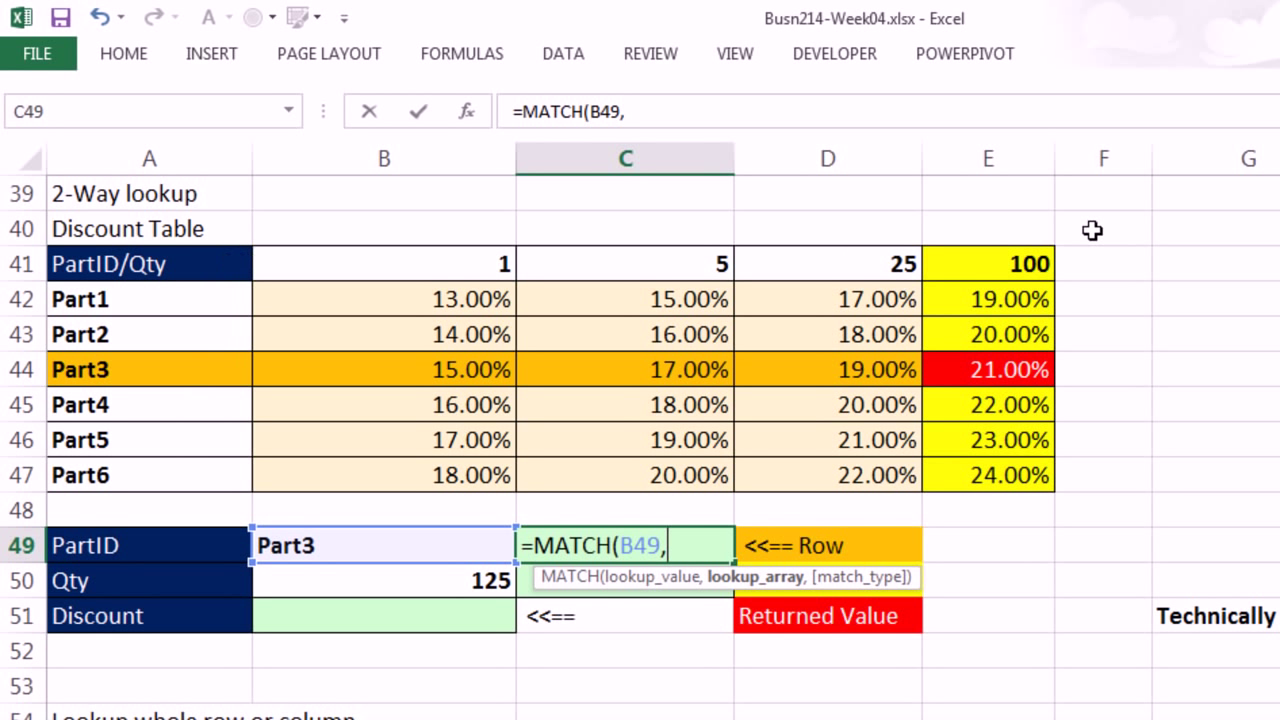
left_click_drag(200, 297, 217, 482)
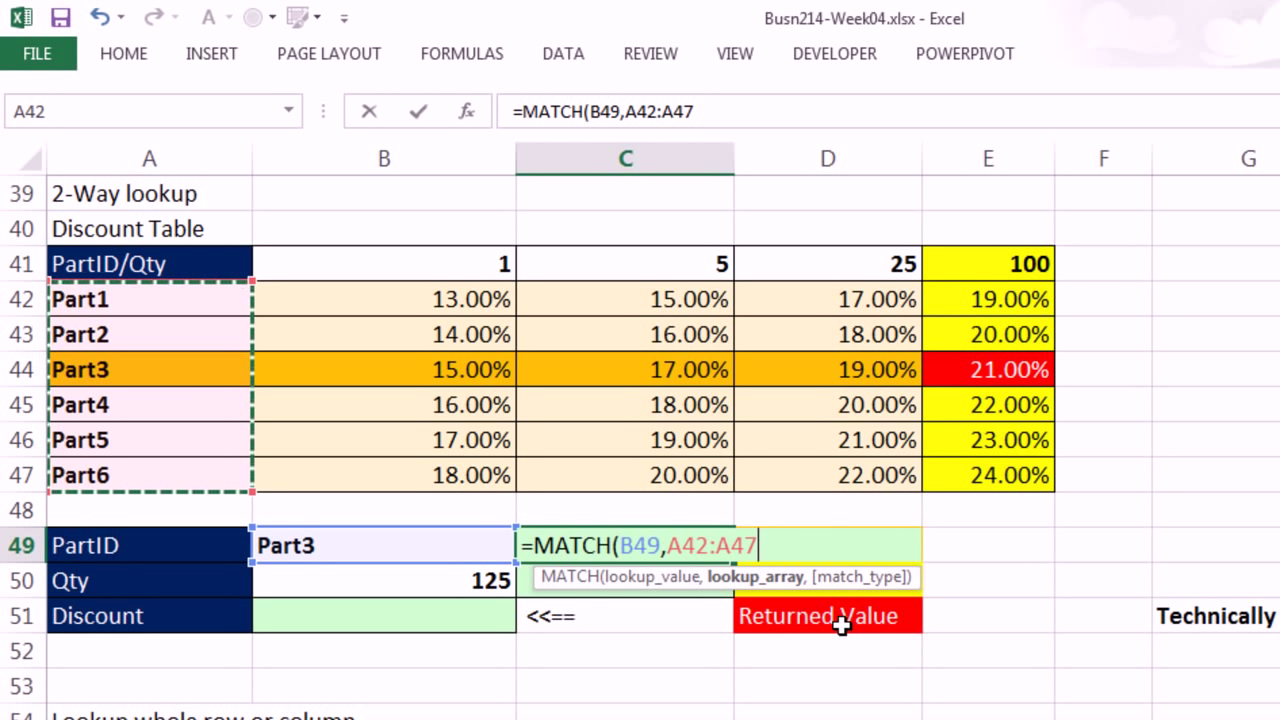
type(",")
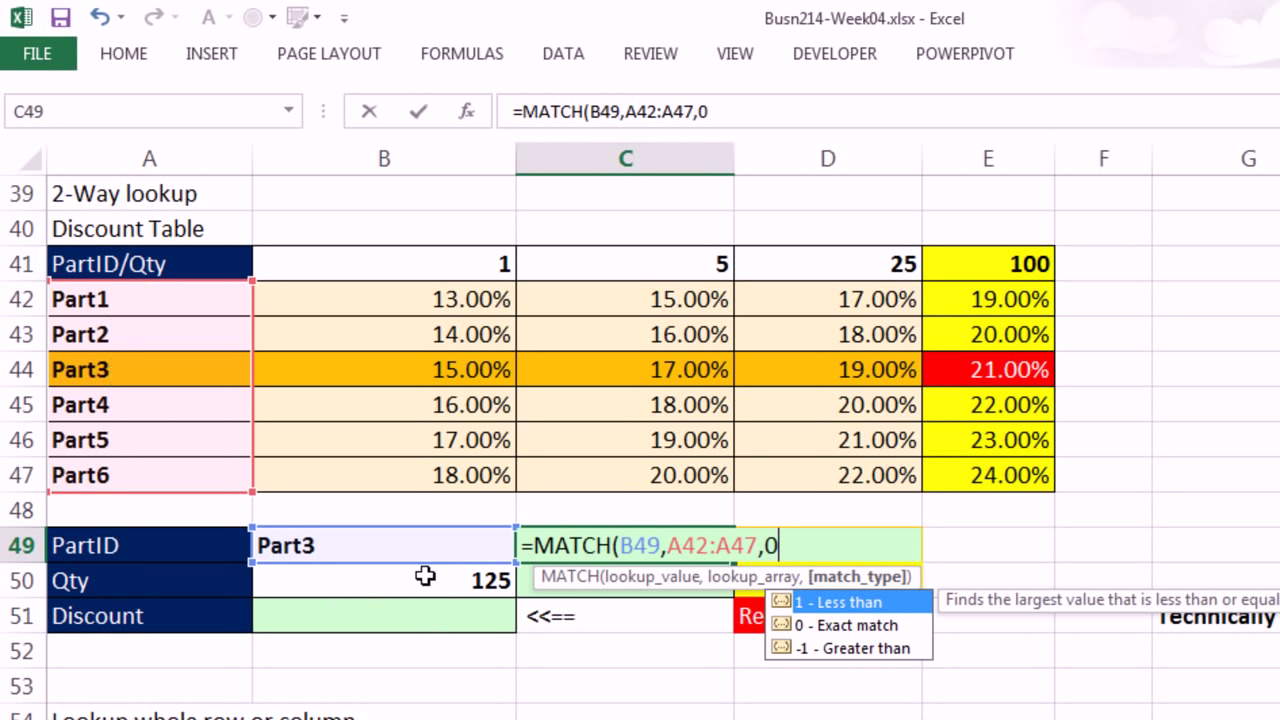
type("0)")
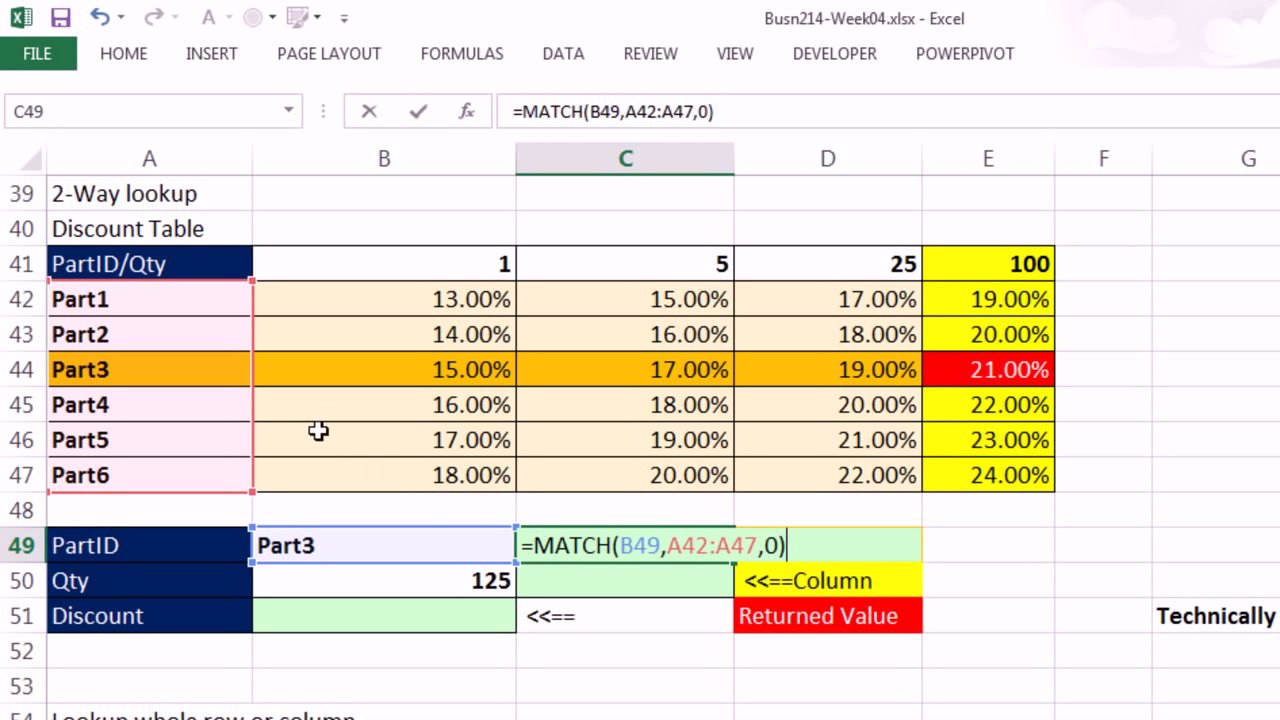
key("ctrl+Return")
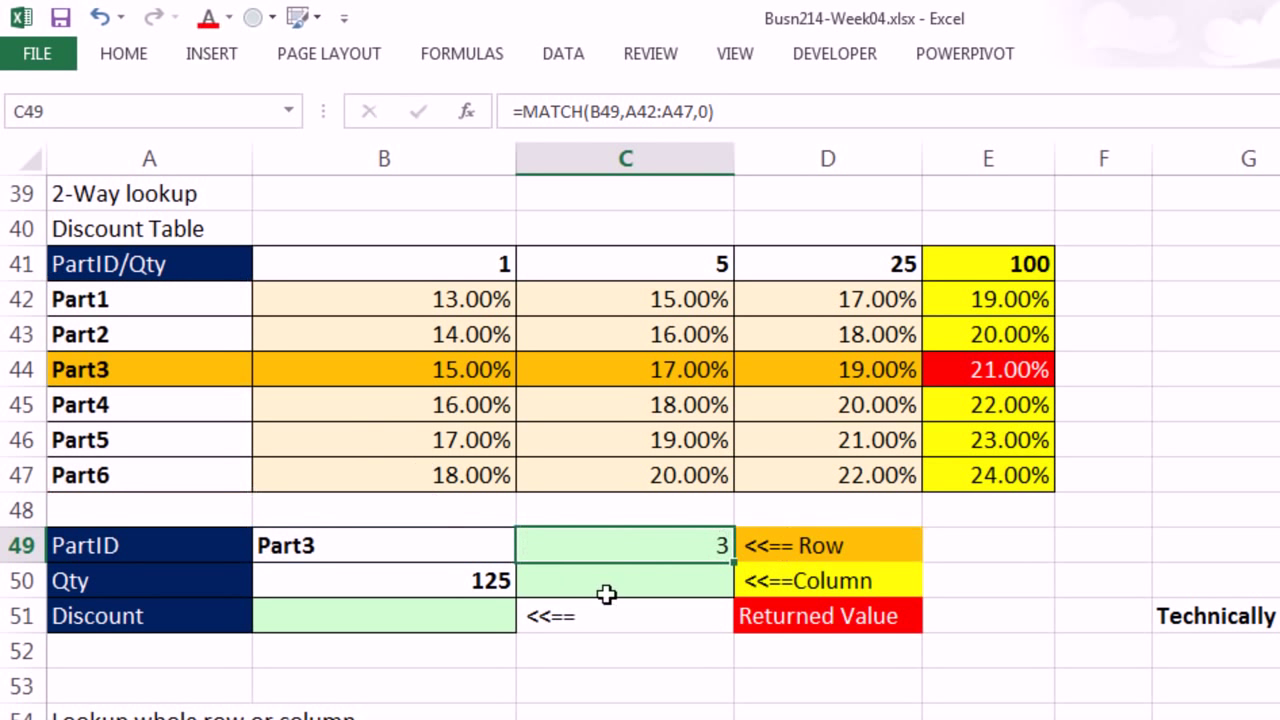
Enter =MATCH(B50,B41:E41) in C50 to find the column position of the Qty, omitting the match type for an approximate match.
left_click(606, 583)
type("=match")
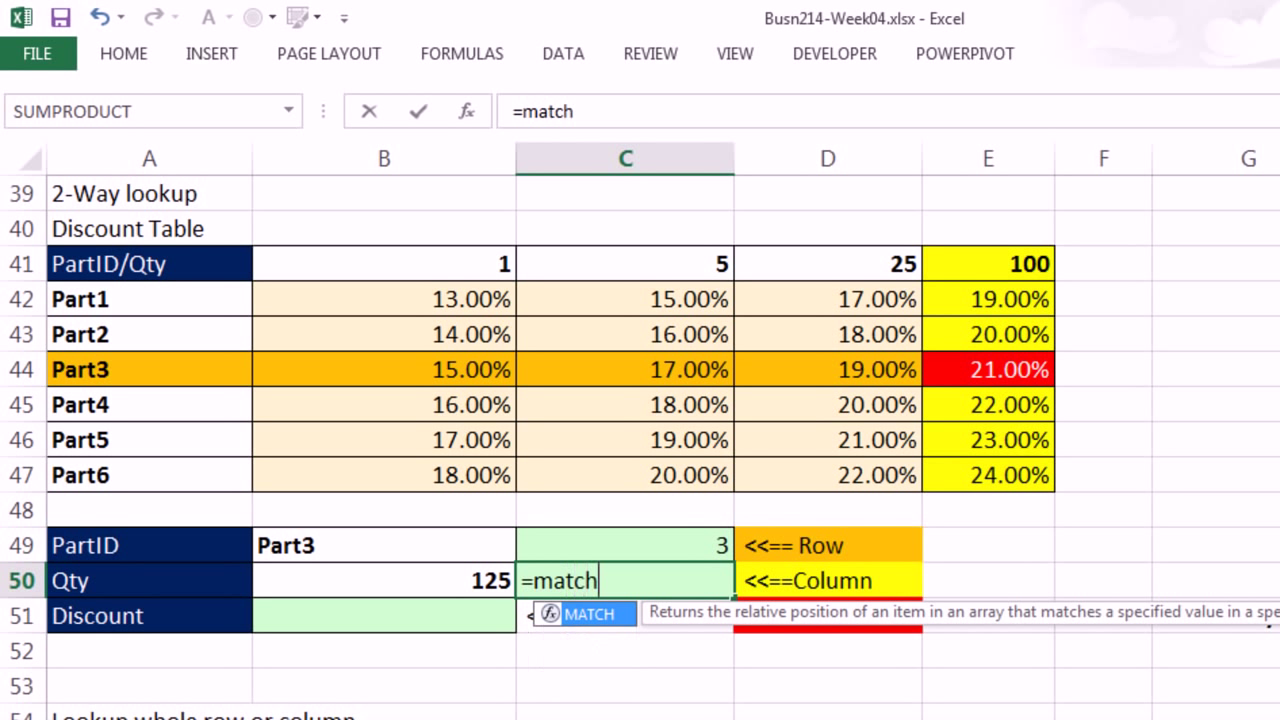
key("Tab")
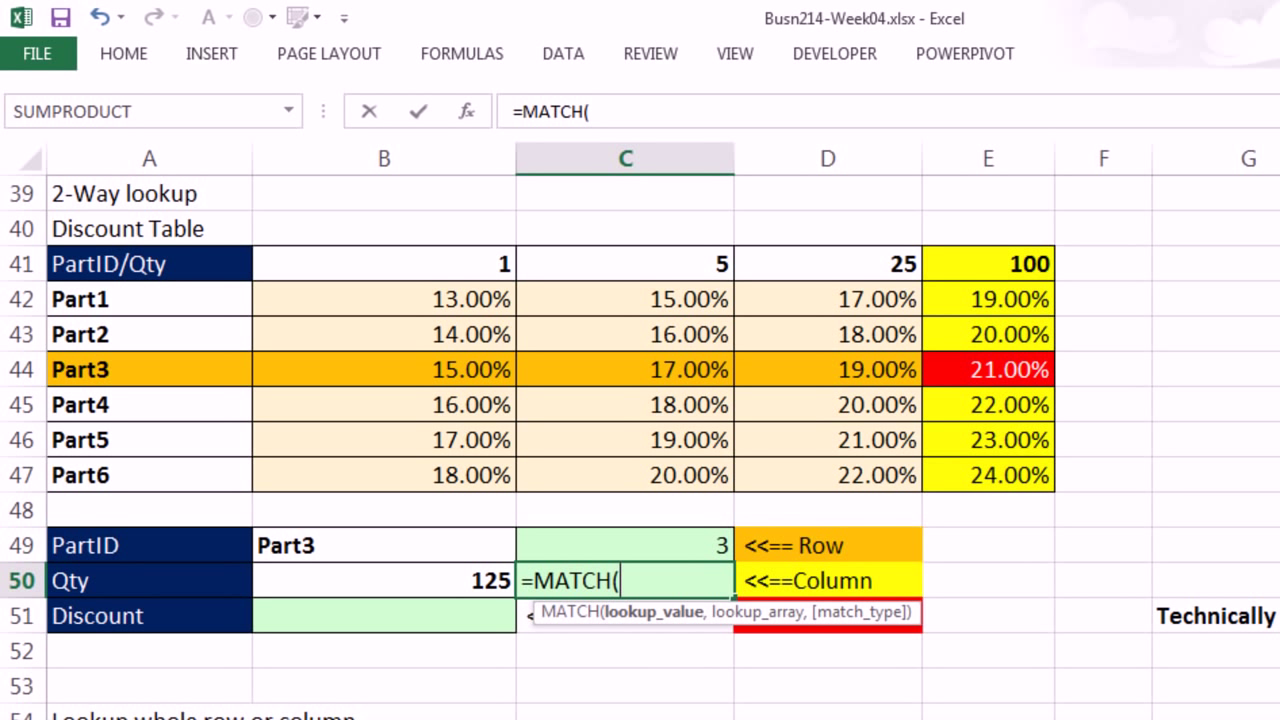
left_click(429, 589)
type(",")
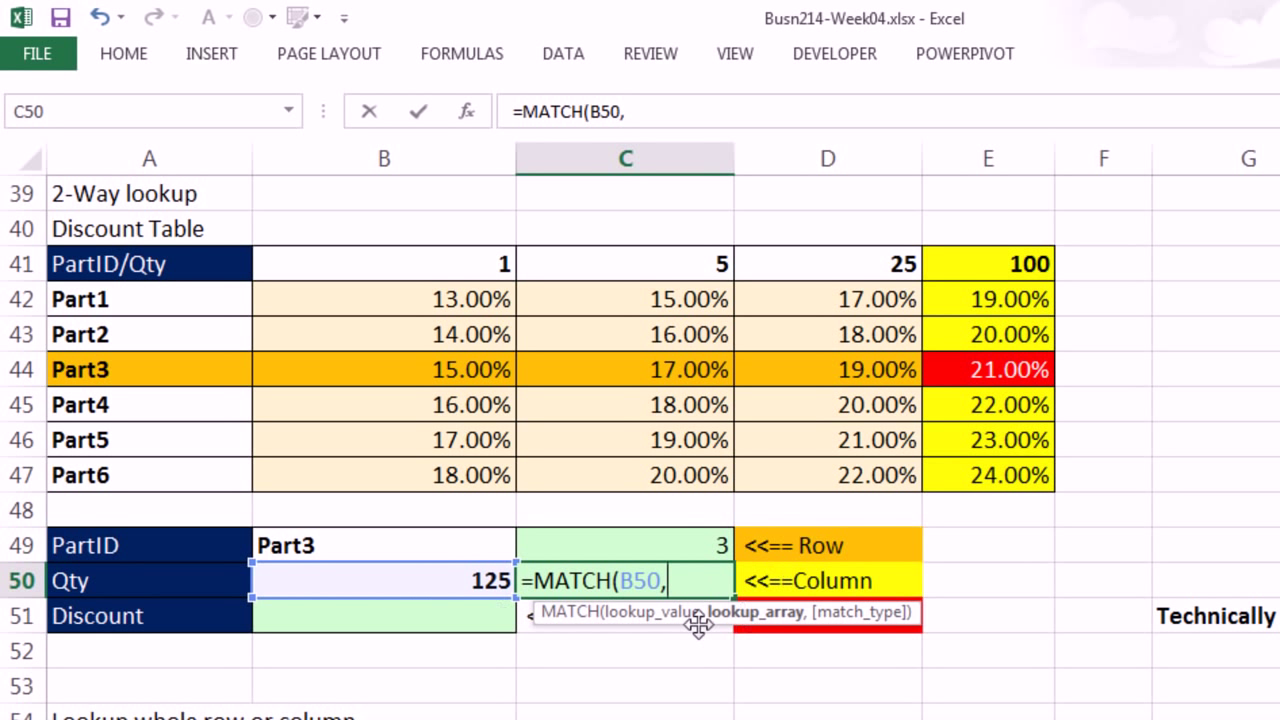
left_click_drag(324, 259, 941, 263)
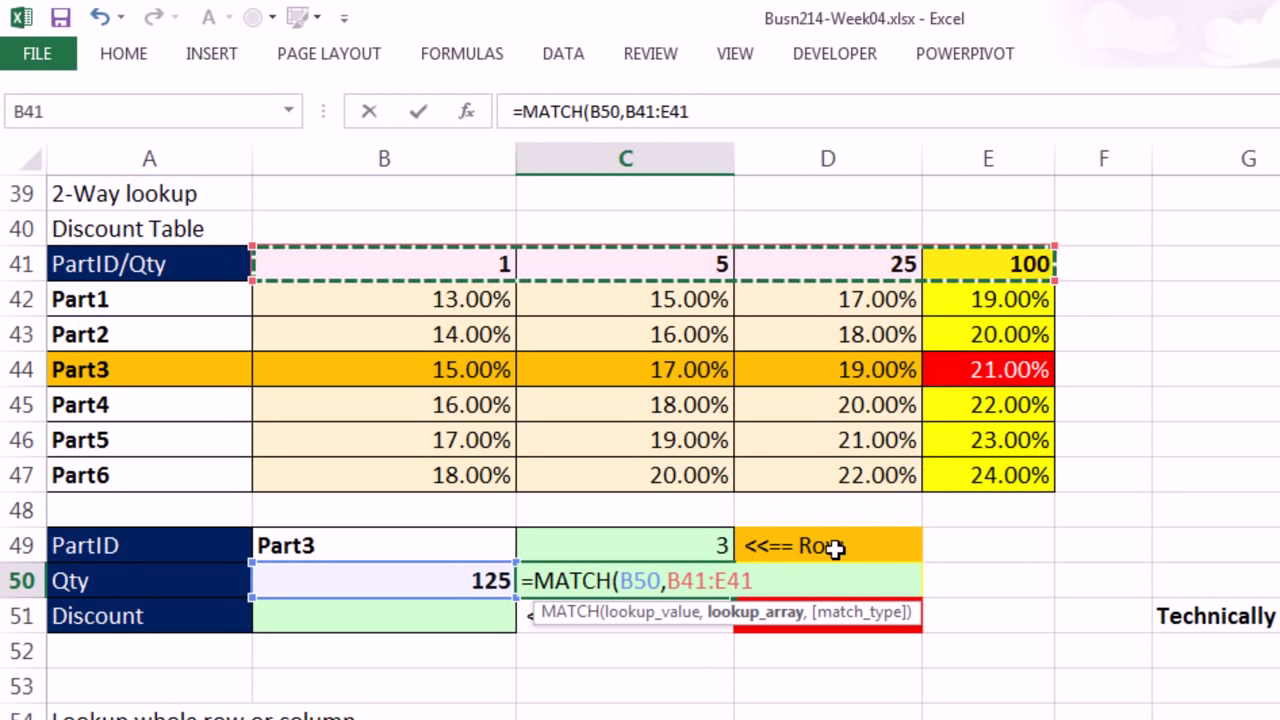
type(",")
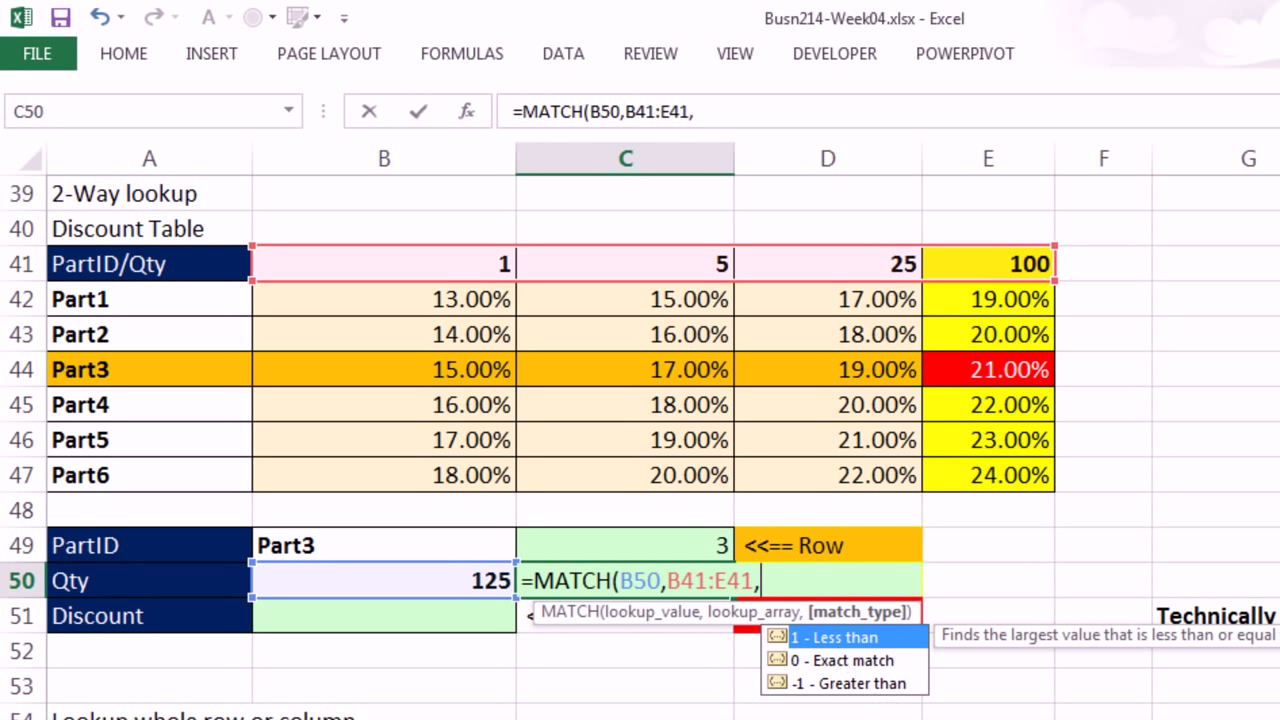
key("BackSpace")
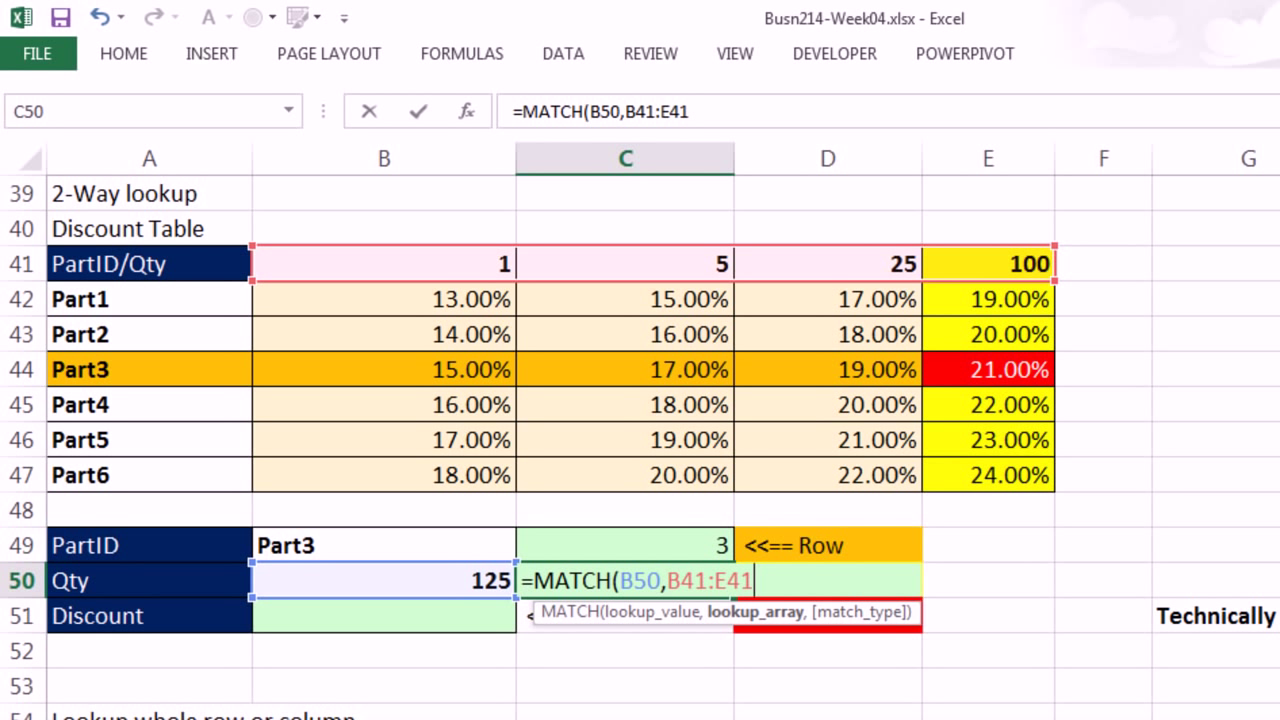
key("ctrl+Return")
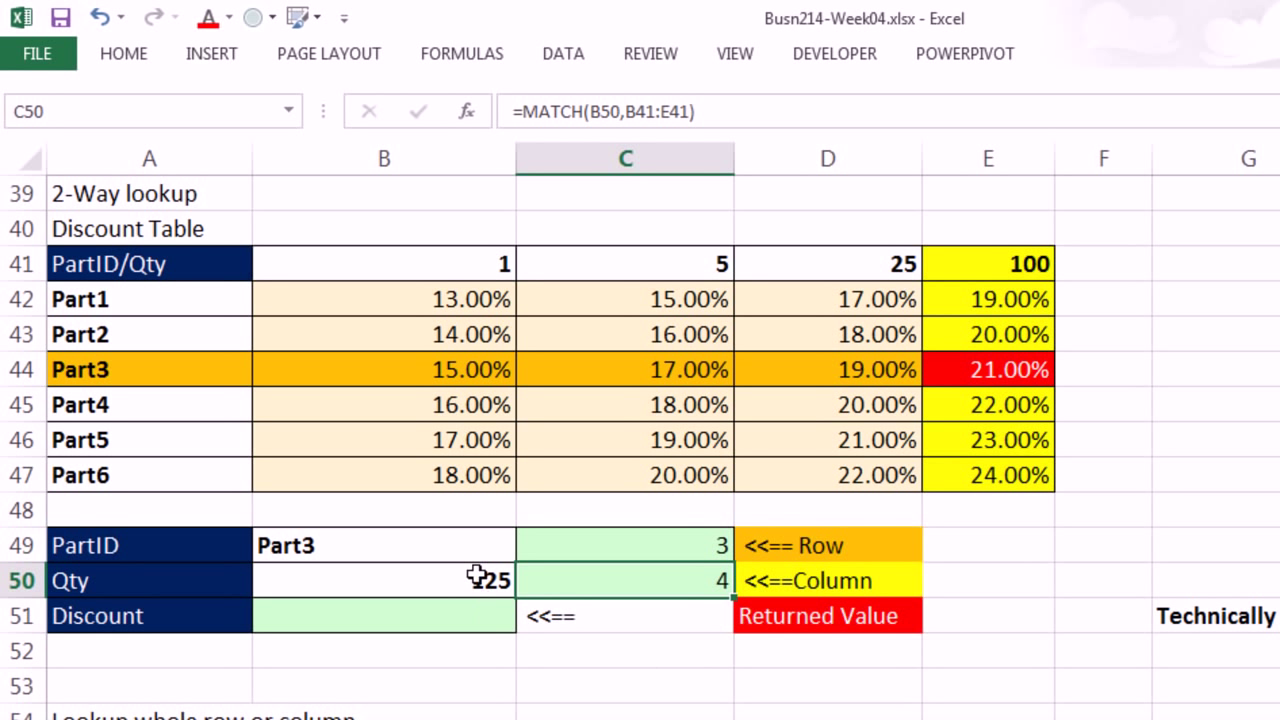
Test the column lookup with a Qty of 15 in B50.
left_click(474, 574)
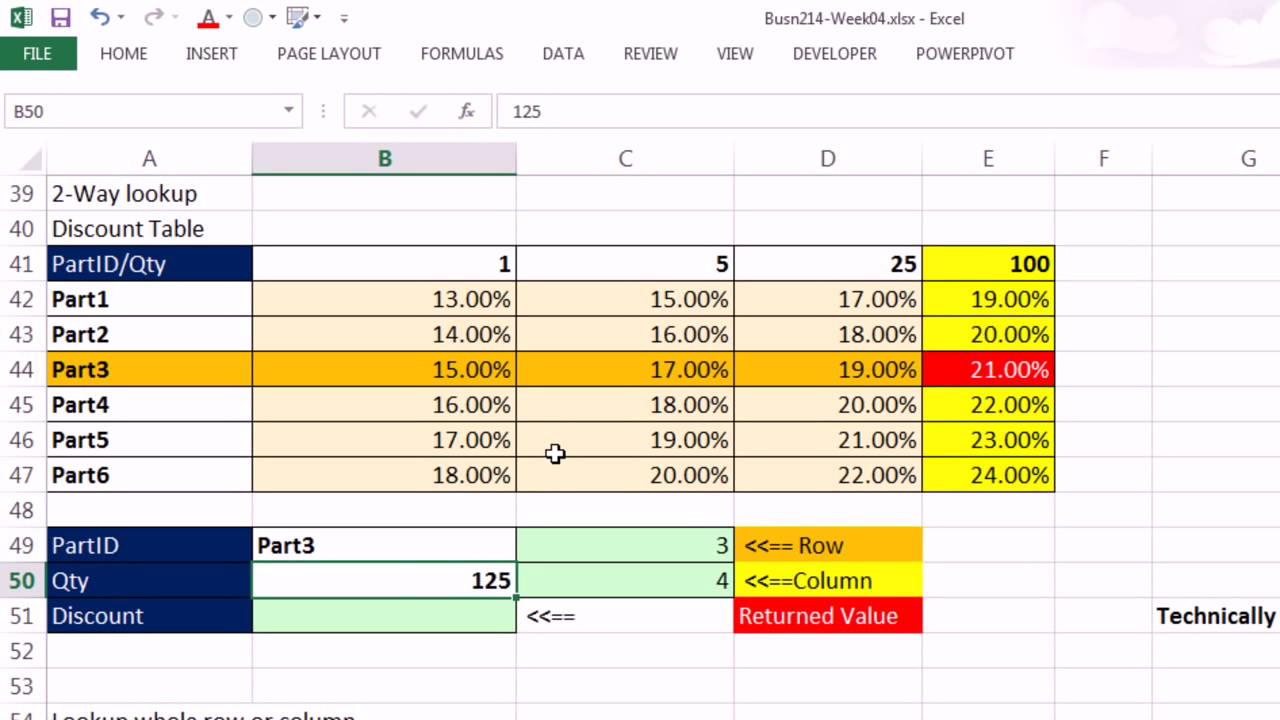
type("15")
key("ctrl+Return")
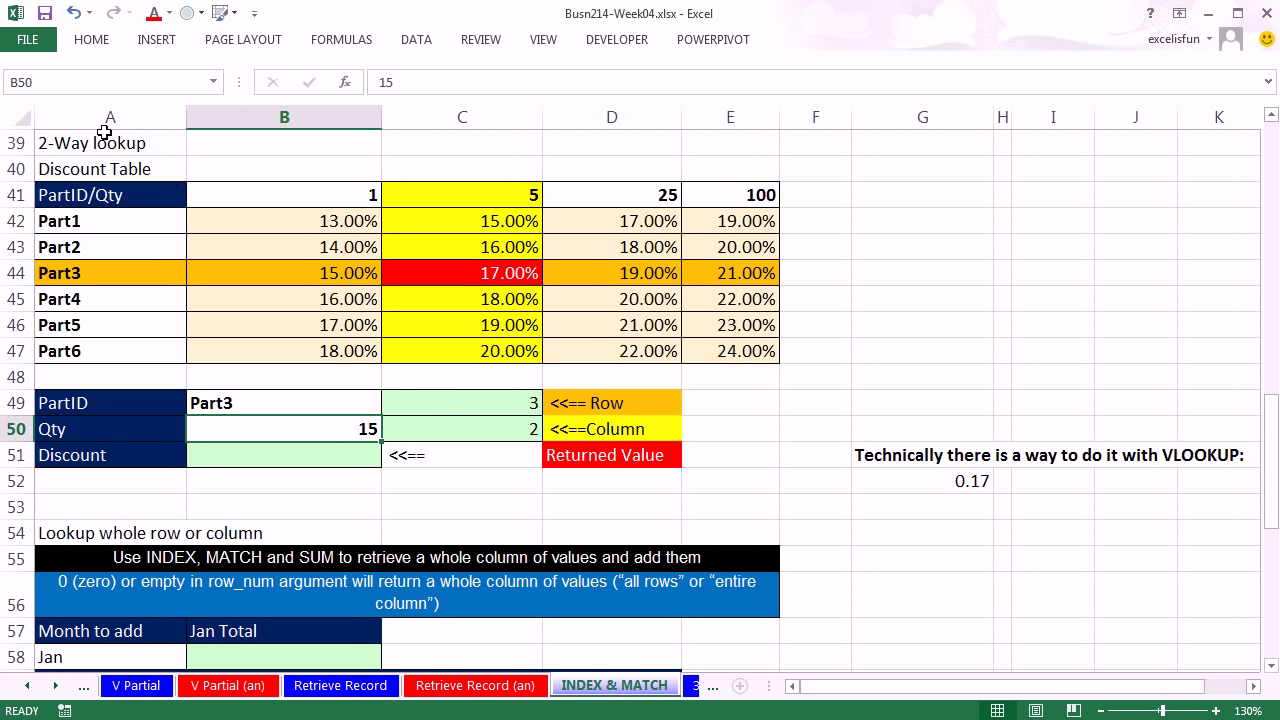
Check the Office Clipboard options for showing it when the copy shortcut is used twice, and close the clipboard.
left_click(94, 40)
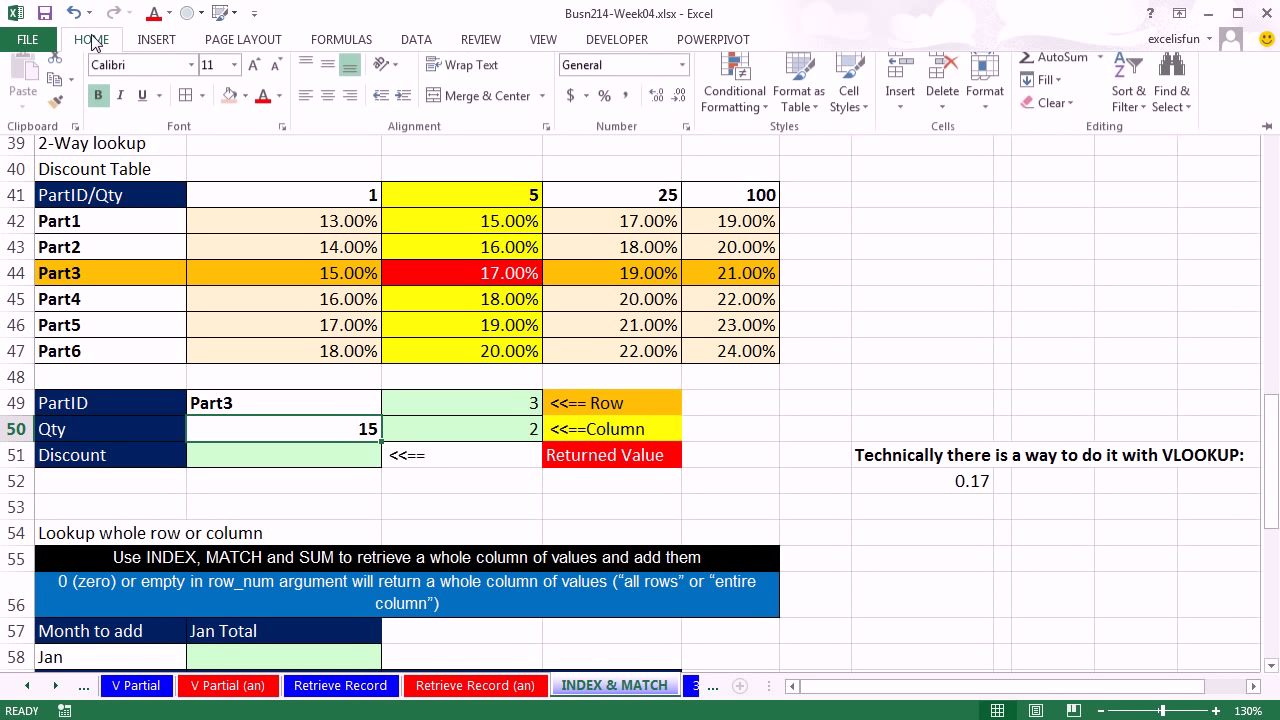
left_click(75, 136)
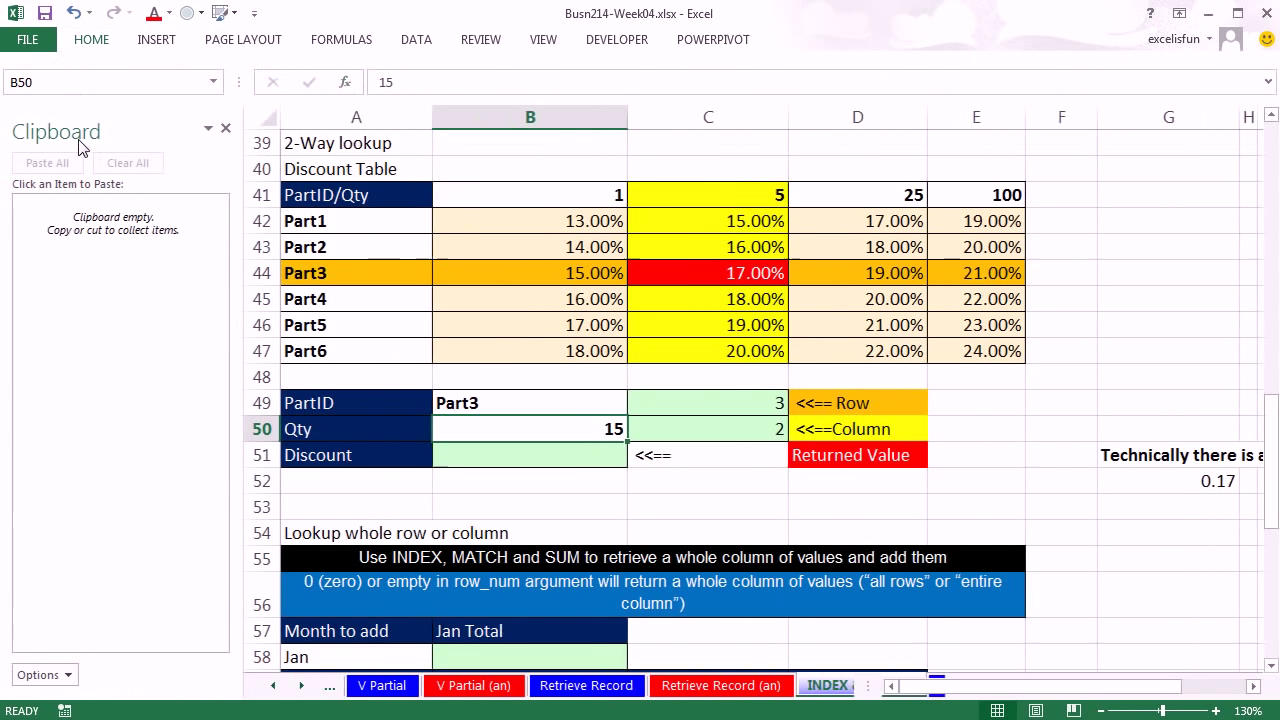
left_click(68, 674)
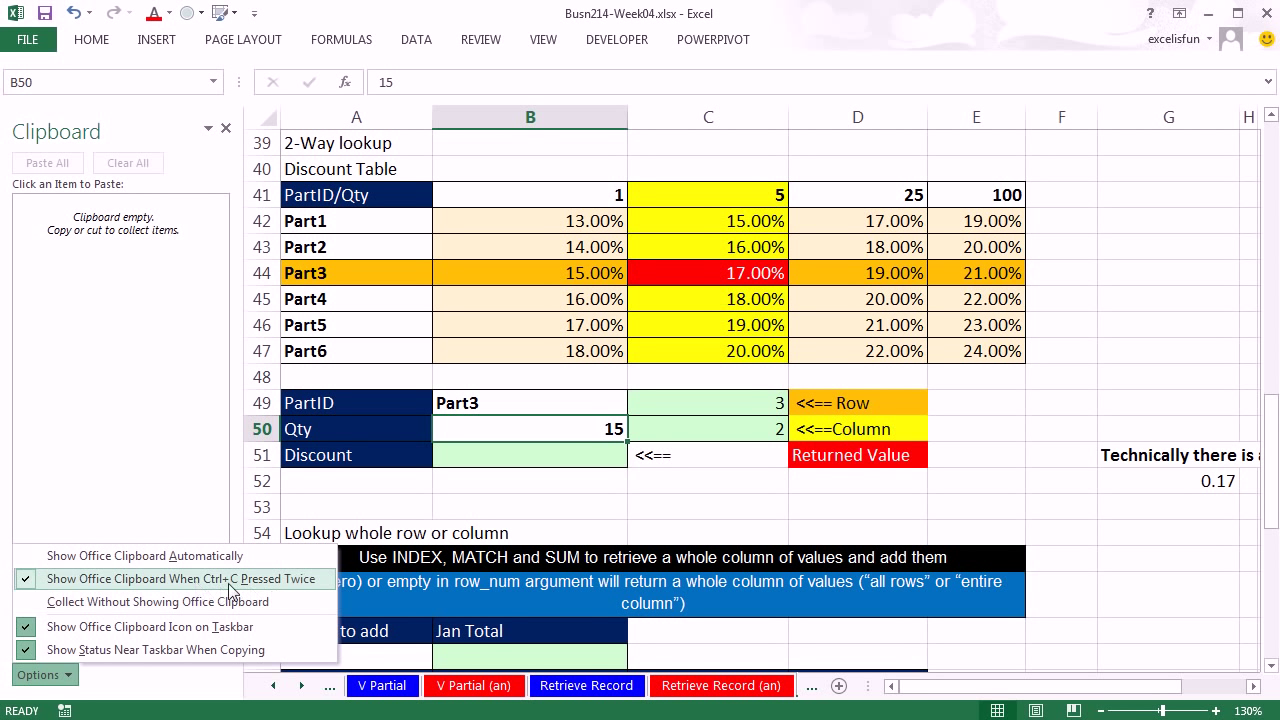
left_click(225, 128)
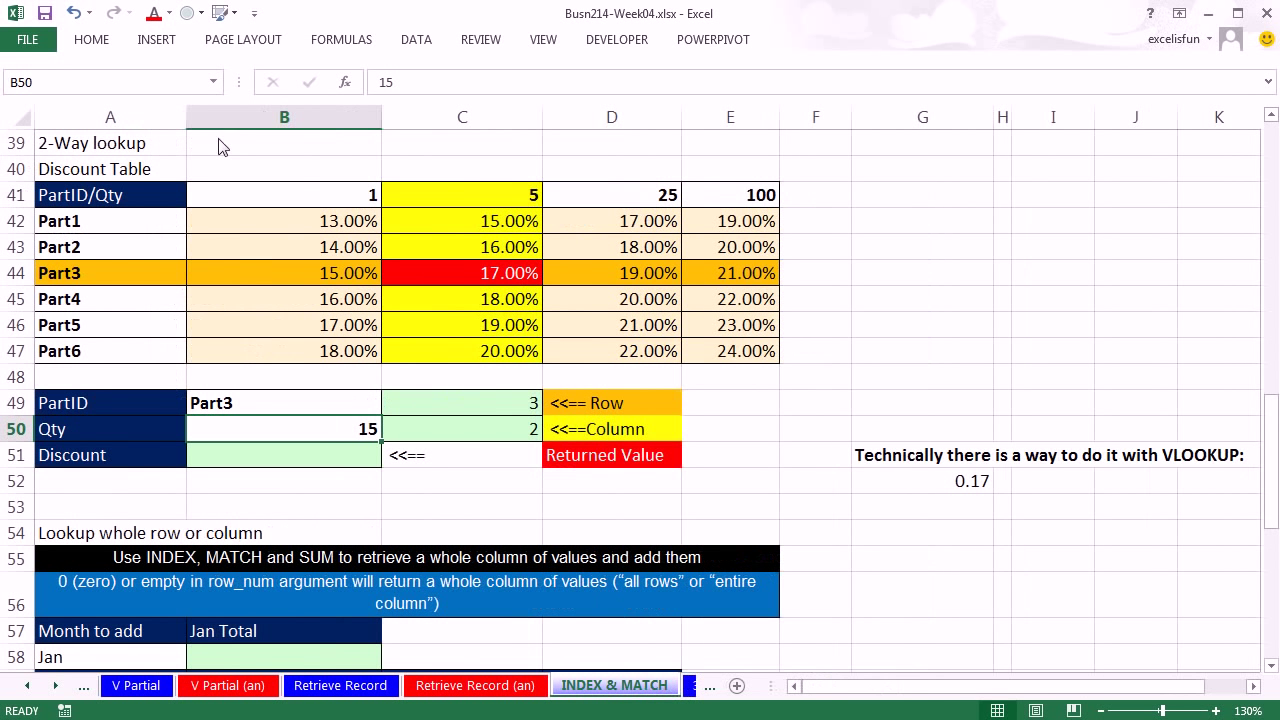
Copy MATCH(B49,A42:A47,0) from the formula in C49 to the Office Clipboard without its equals sign, leaving the cell unchanged.
left_click(448, 403)
double_click(447, 403)
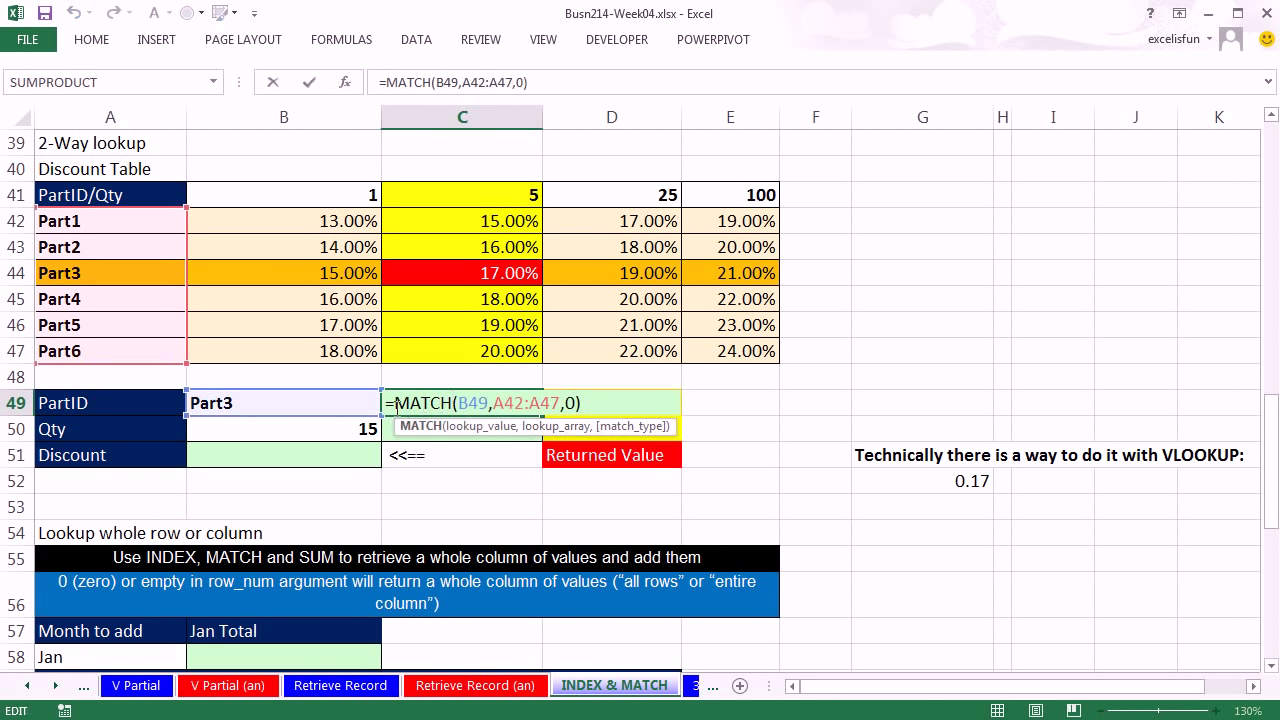
left_click_drag(395, 403, 609, 414)
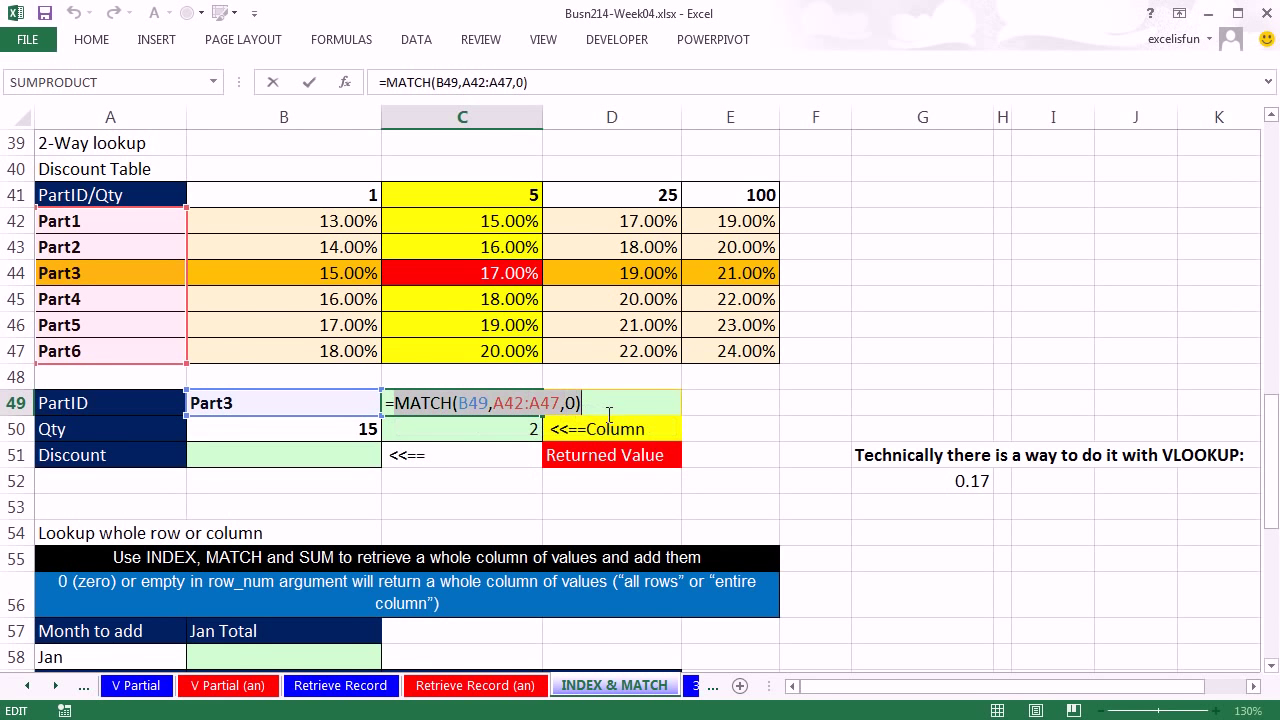
key("ctrl+c")
key("ctrl+c")
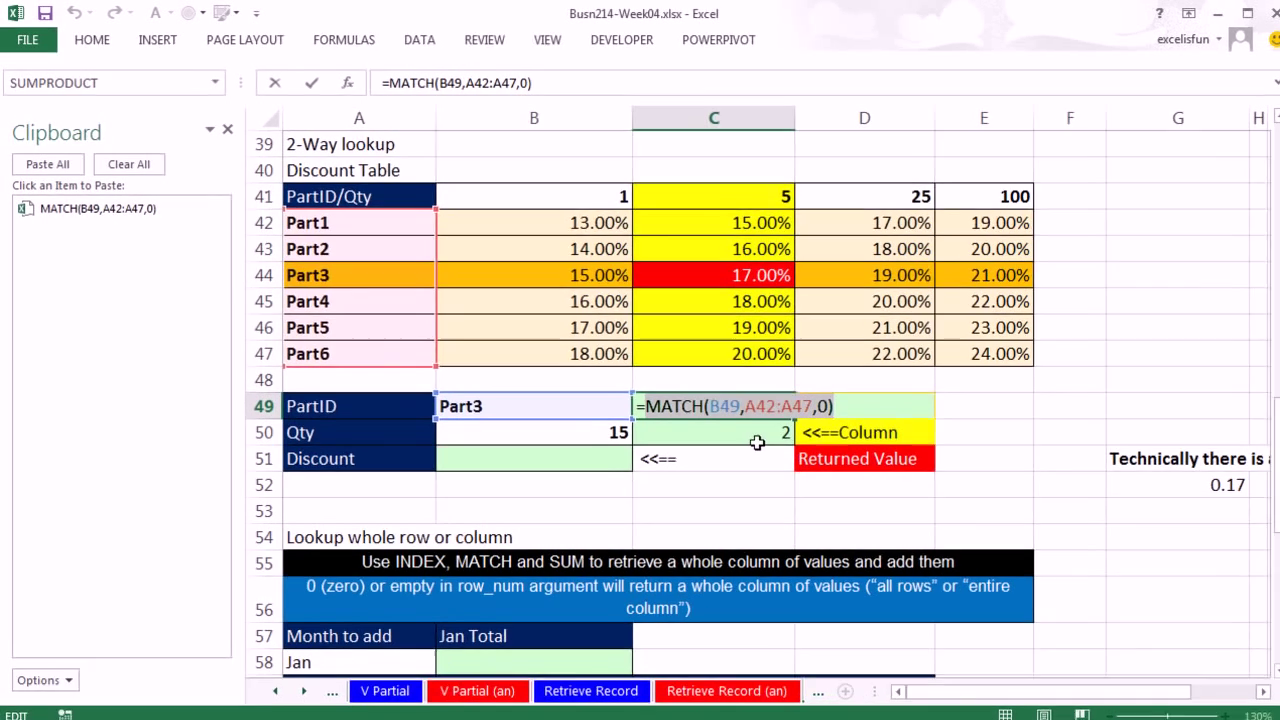
key("Escape")
Copy MATCH(B50,B41:E41) from the formula in C50 to the Office Clipboard without its equals sign.
left_click(736, 434)
double_click(637, 432)
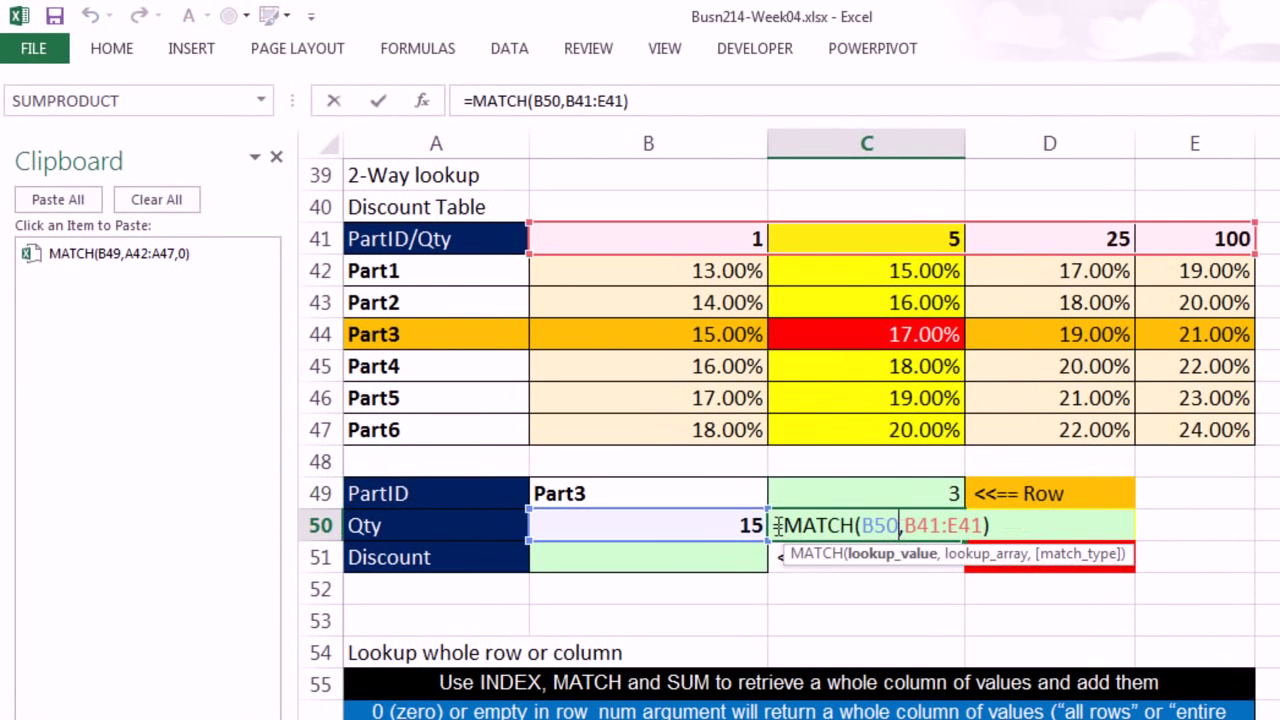
left_click_drag(786, 527, 1087, 550)
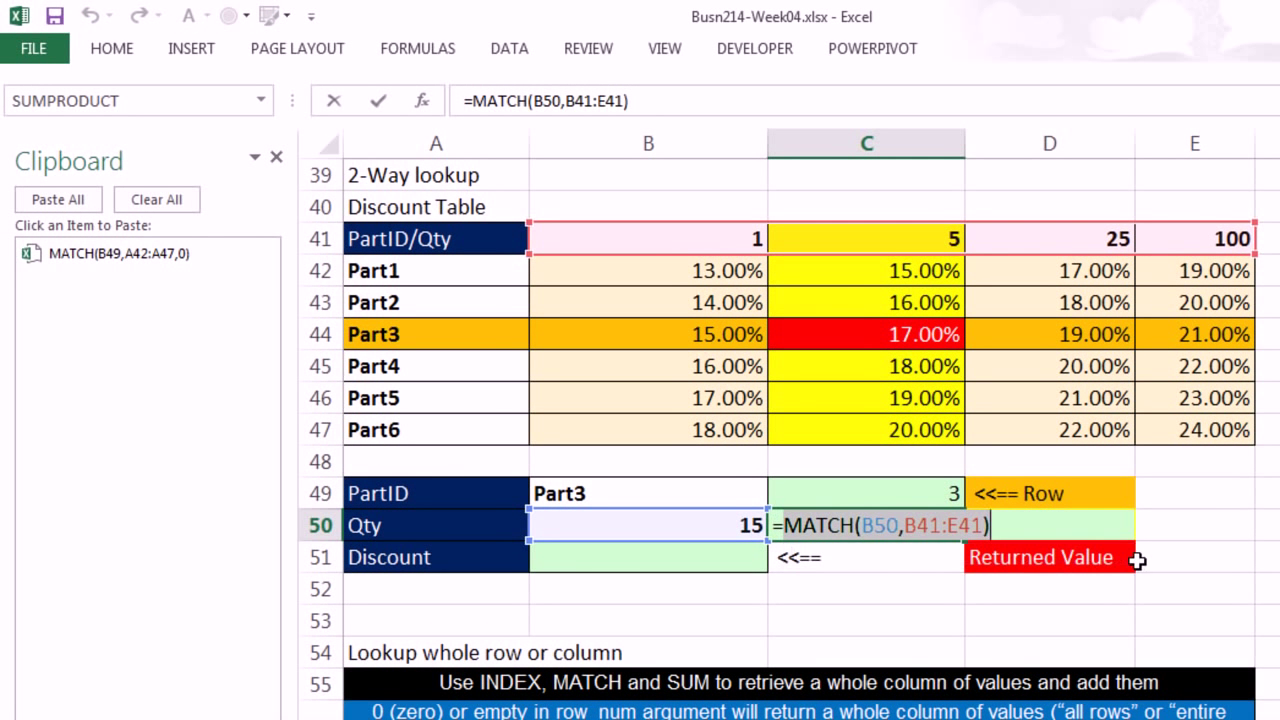
key("ctrl+c")
key("Escape")
Begin an INDEX formula in B51 with array B42:E47 and the copied MATCH(B49,A42:A47,0) as row_num, checking both arguments.
left_click(646, 557)
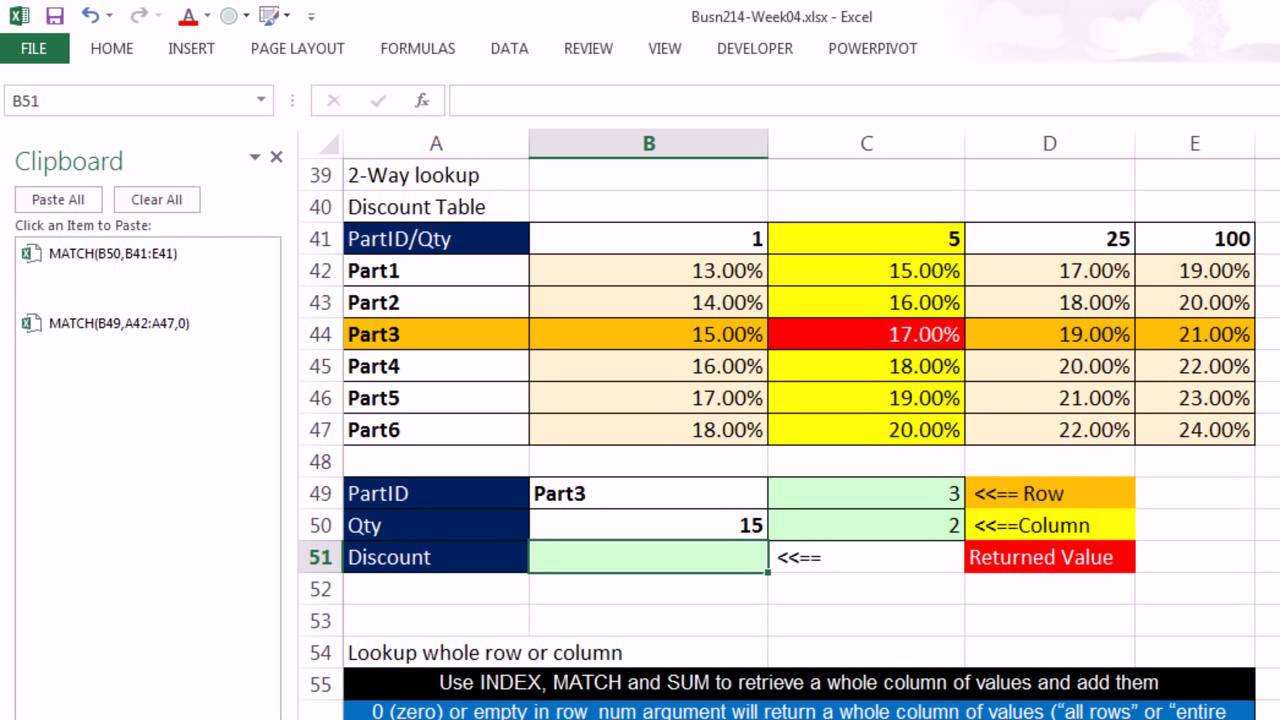
type("=in")
key("Tab")
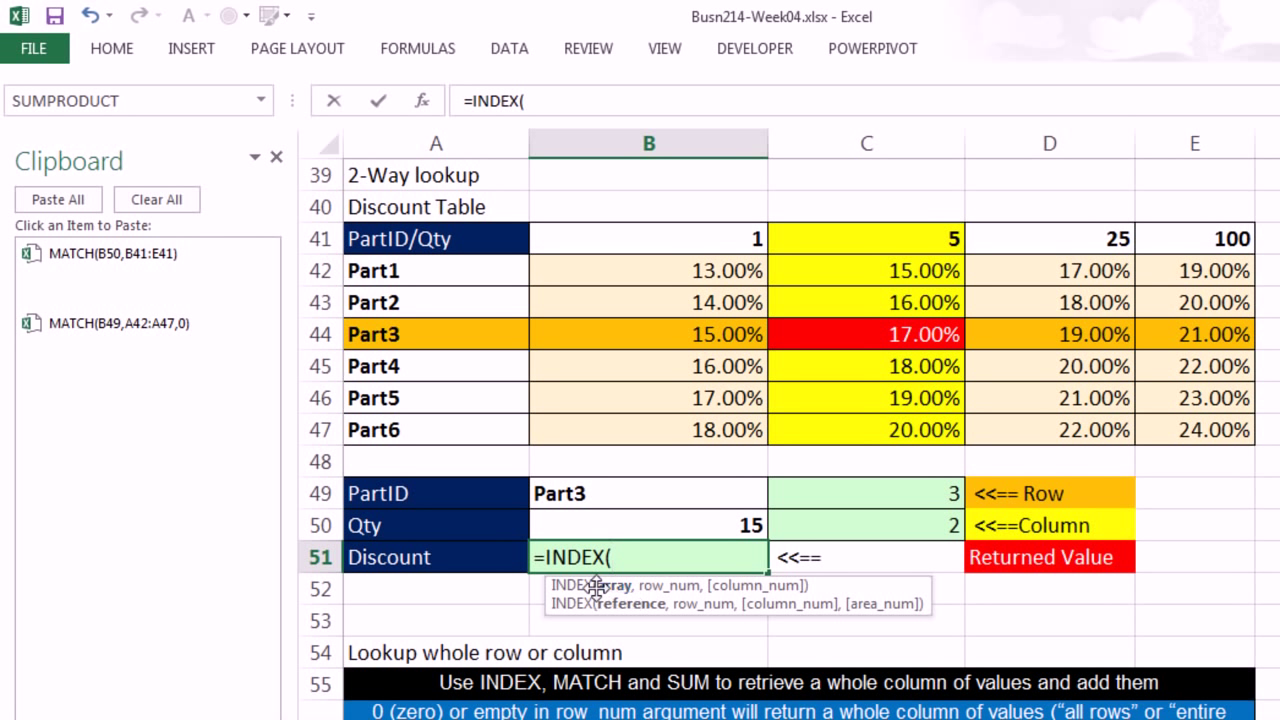
left_click_drag(577, 279, 1160, 423)
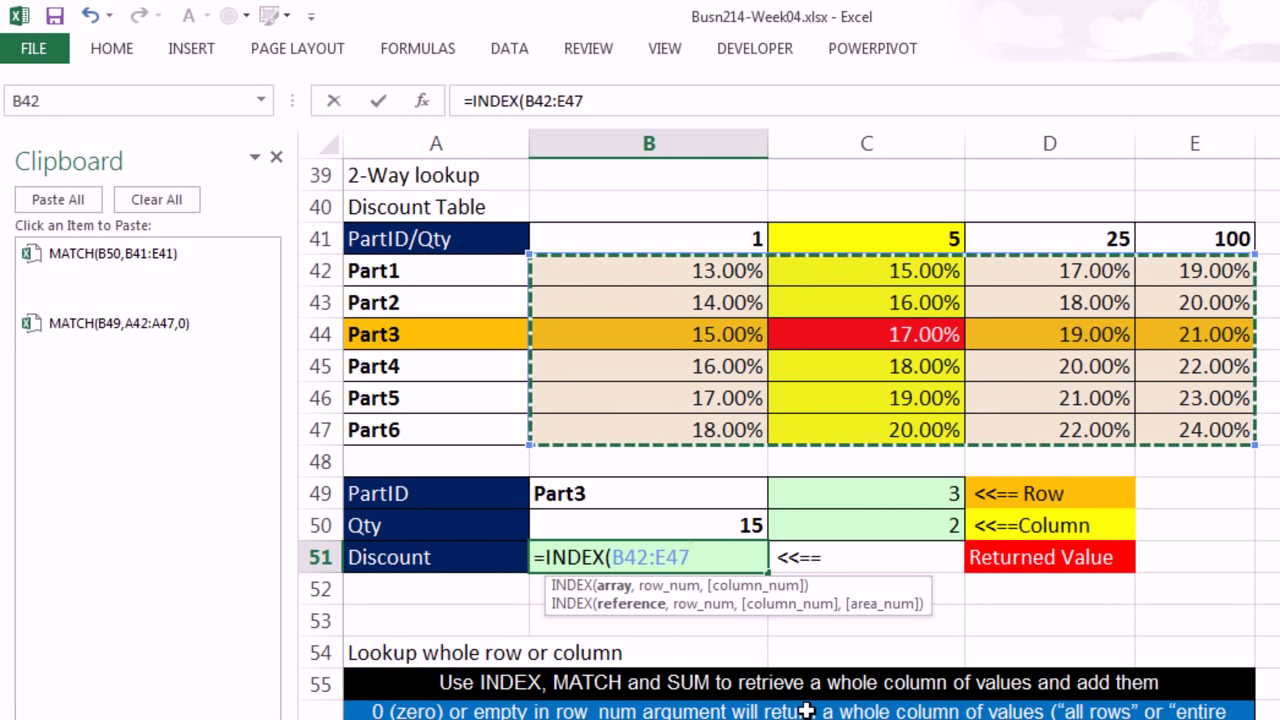
type(",")
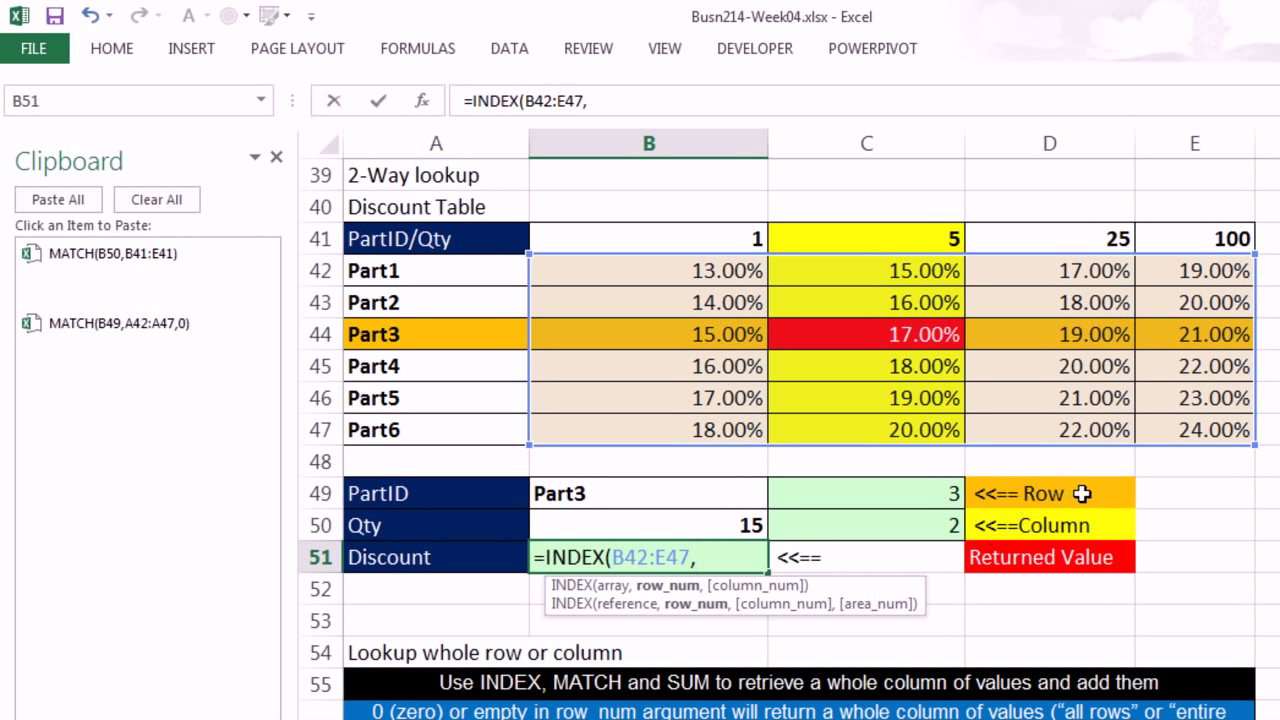
left_click(78, 347)
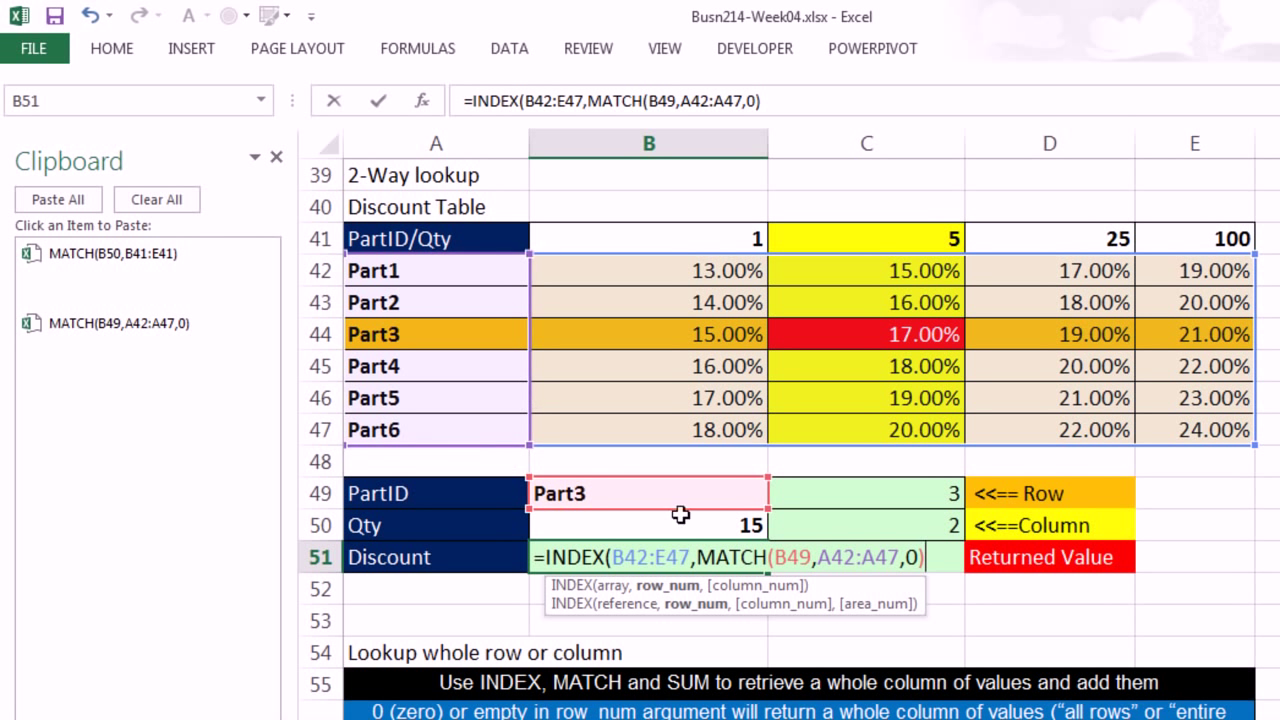
left_click(610, 586)
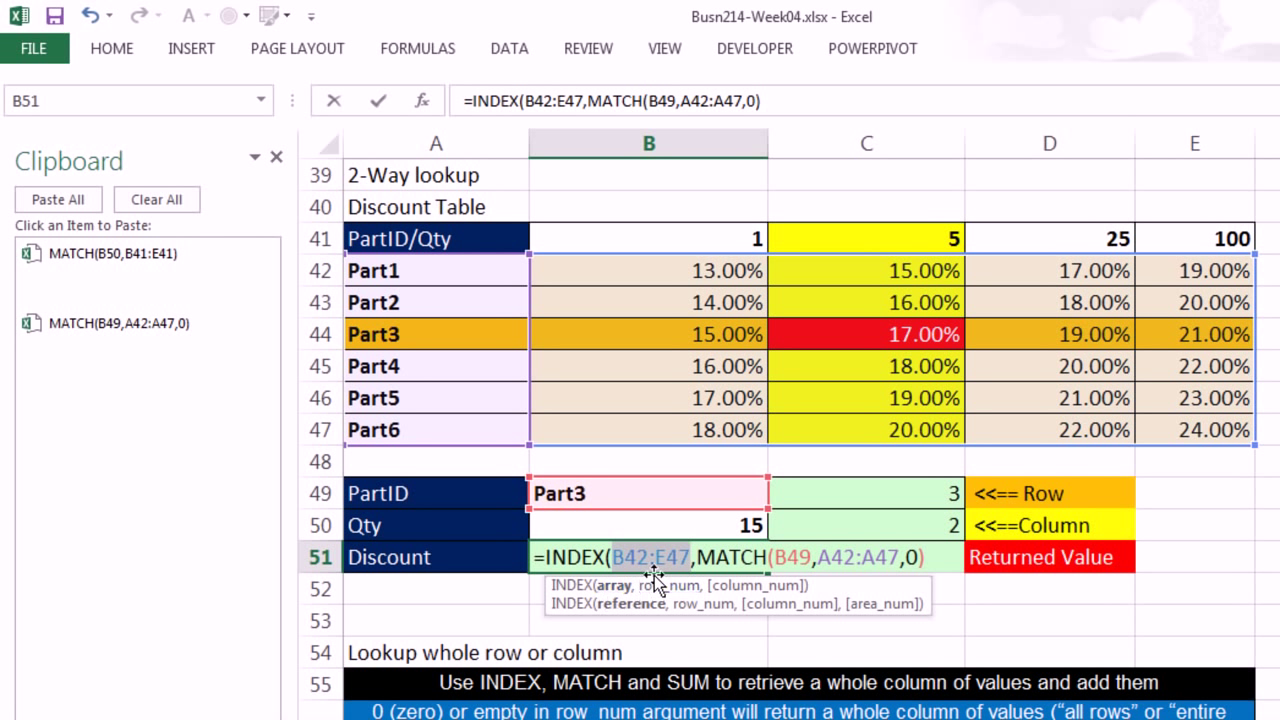
left_click(663, 587)
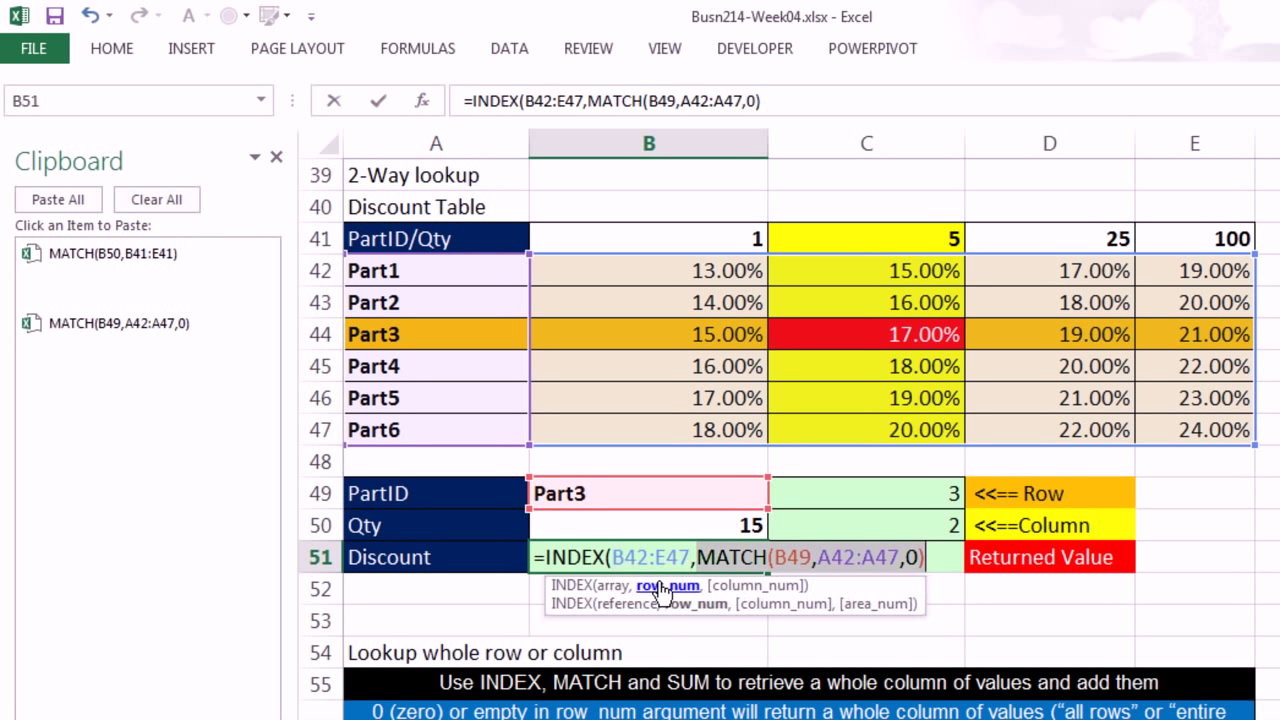
left_click(942, 565)
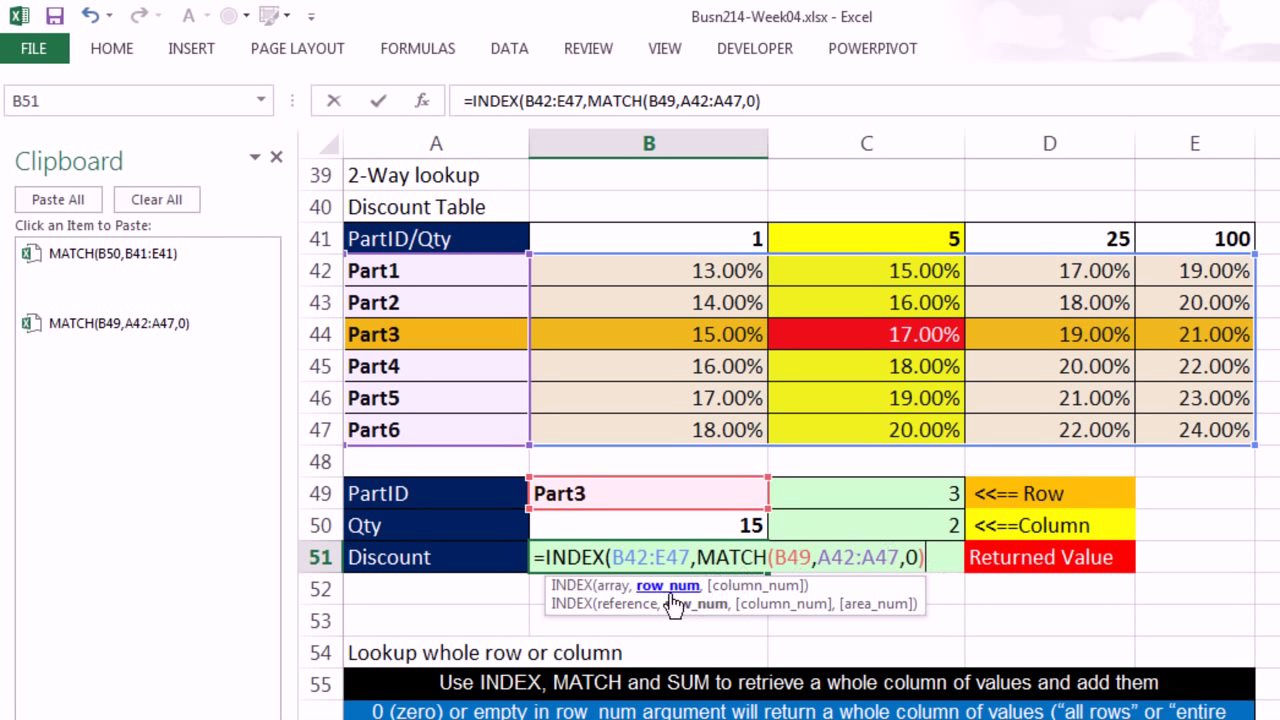
left_click(652, 580)
left_click(944, 562)
Complete the INDEX formula in B51 with the copied MATCH(B50,B41:E41) as column_num, checking that argument before entering the formula.
type(",")
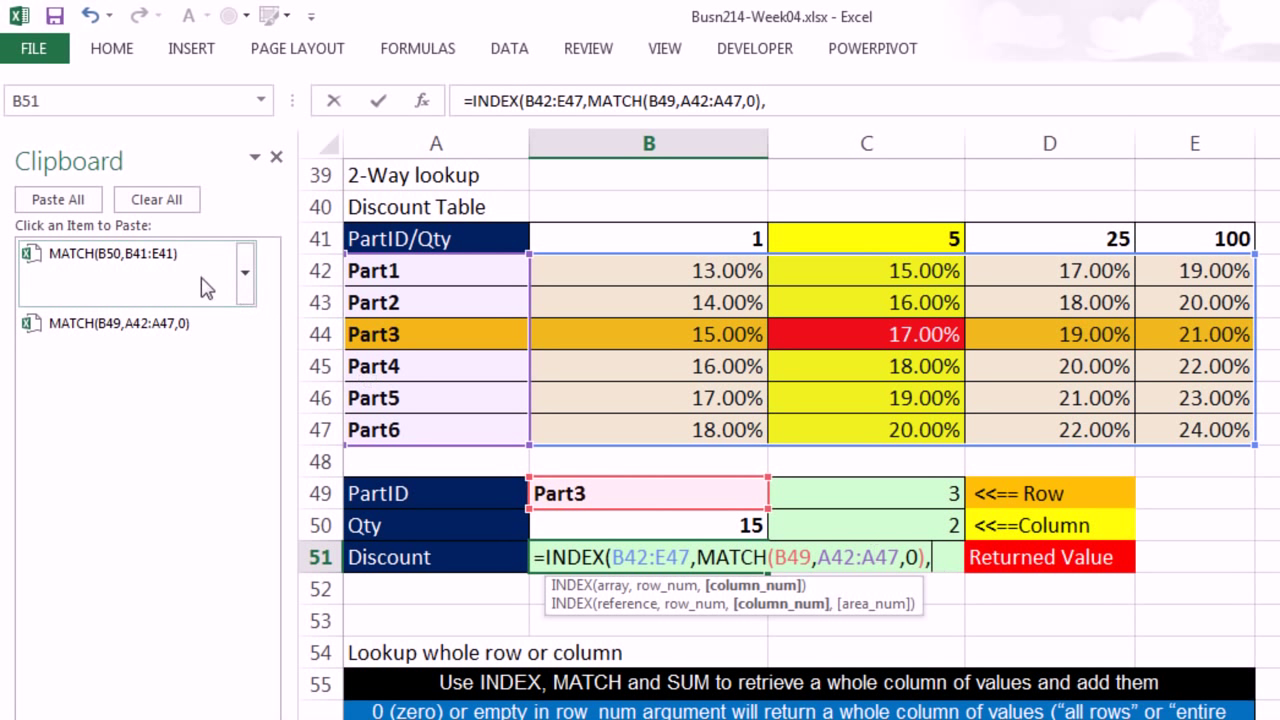
left_click(165, 276)
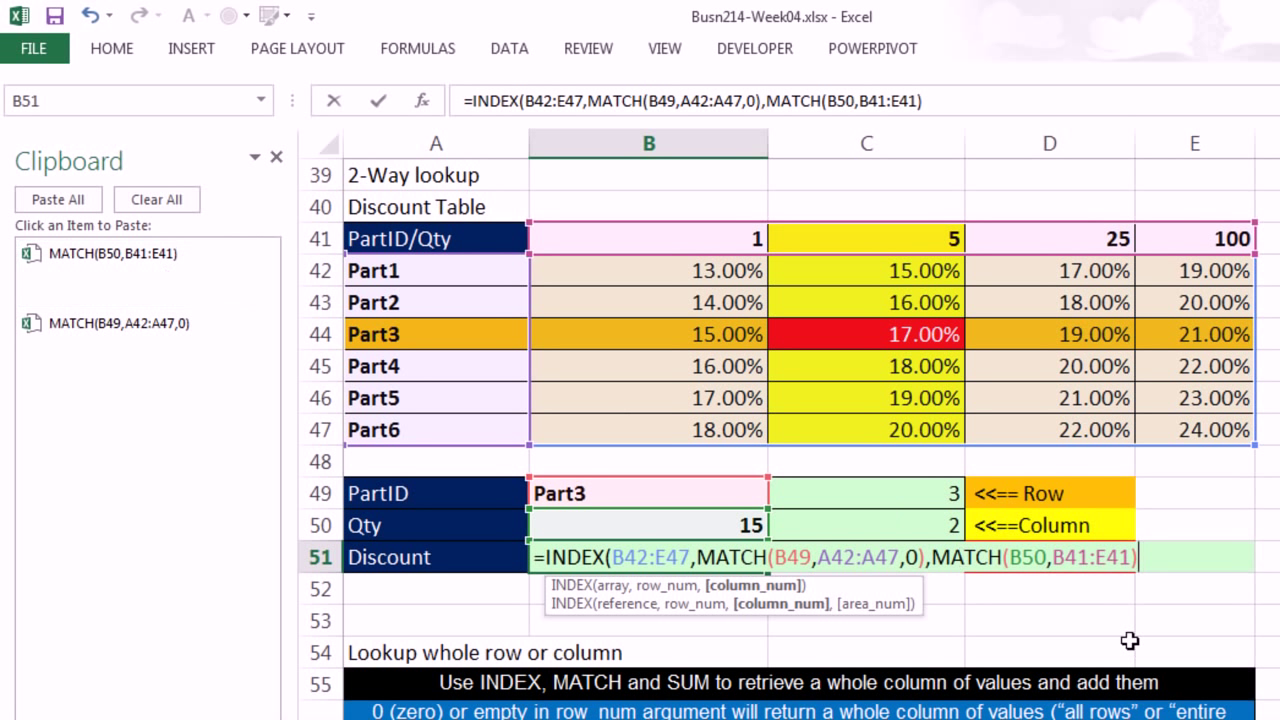
left_click(750, 588)
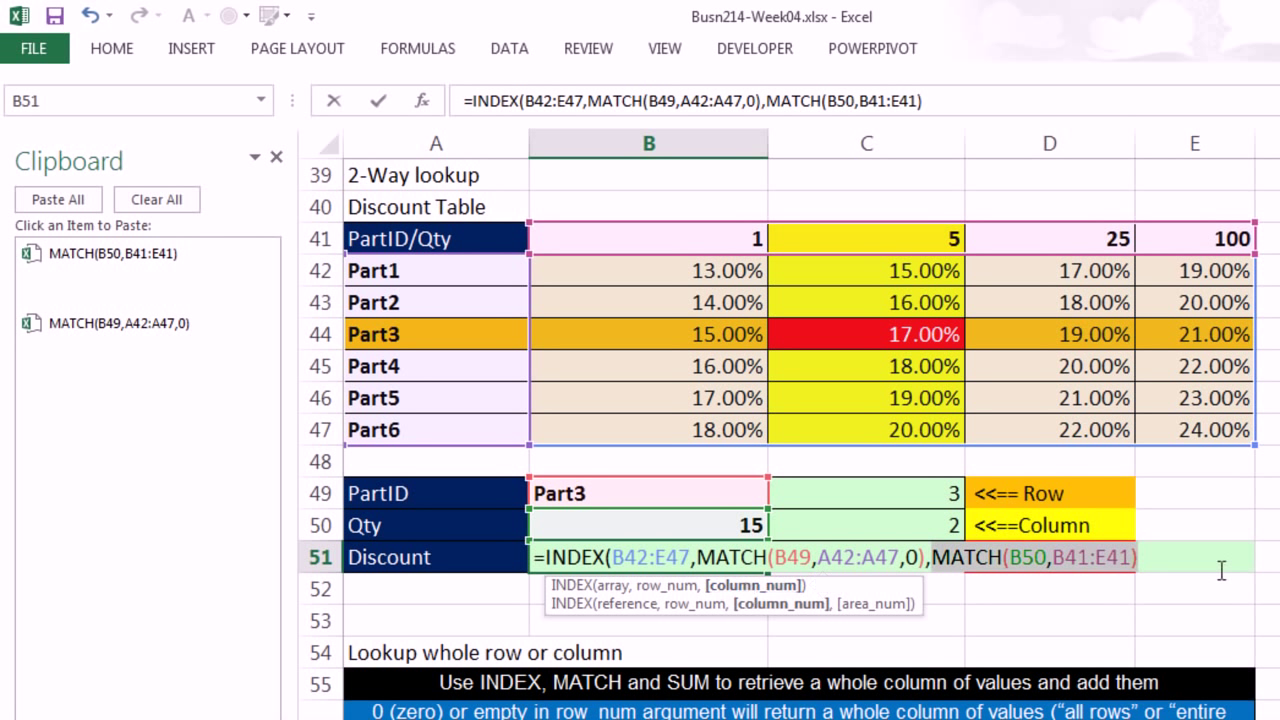
left_click(1166, 562)
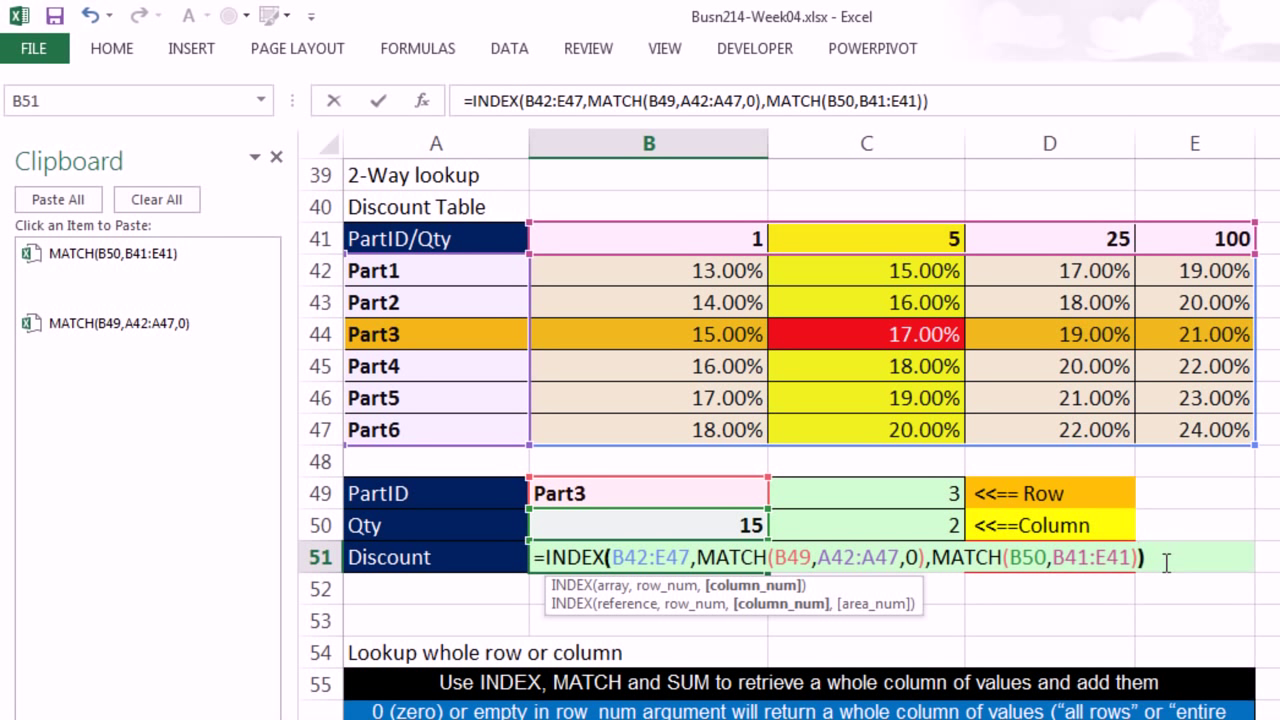
key("ctrl+Return")
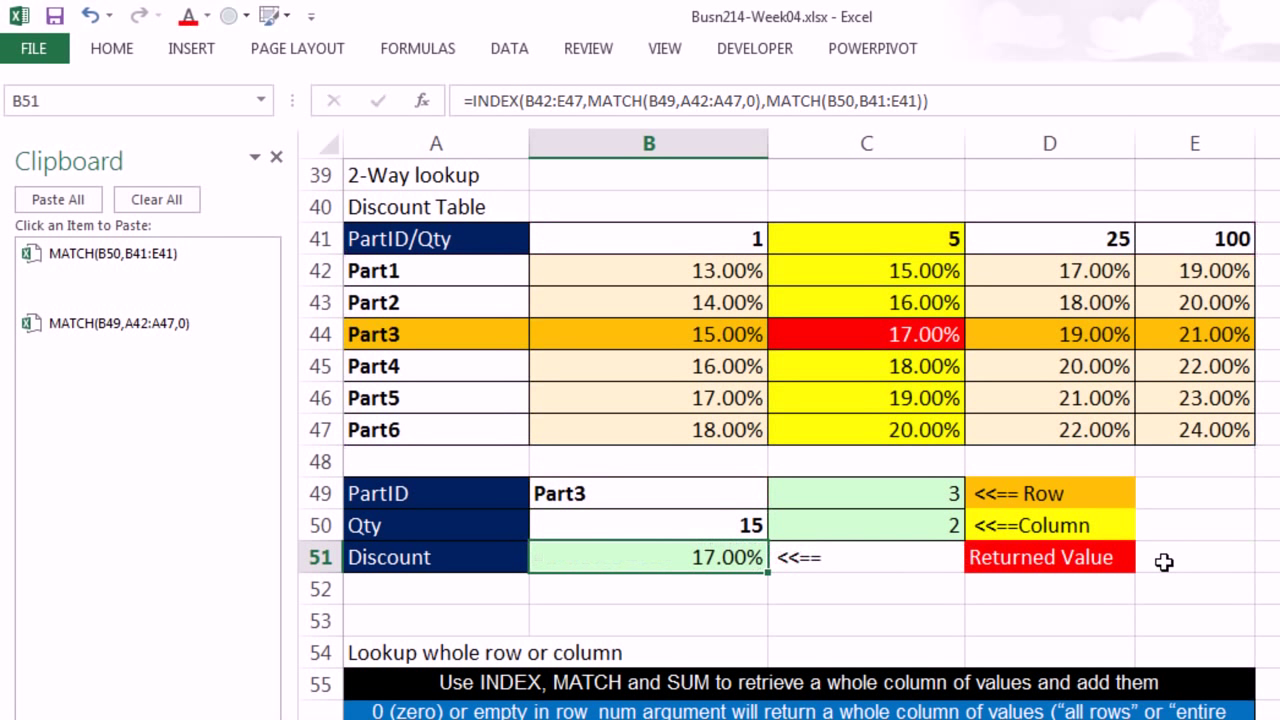
Test the two-way lookup by choosing Part5 as the PartID in B49 and setting the Qty in B50 to 45.
left_click(724, 496)
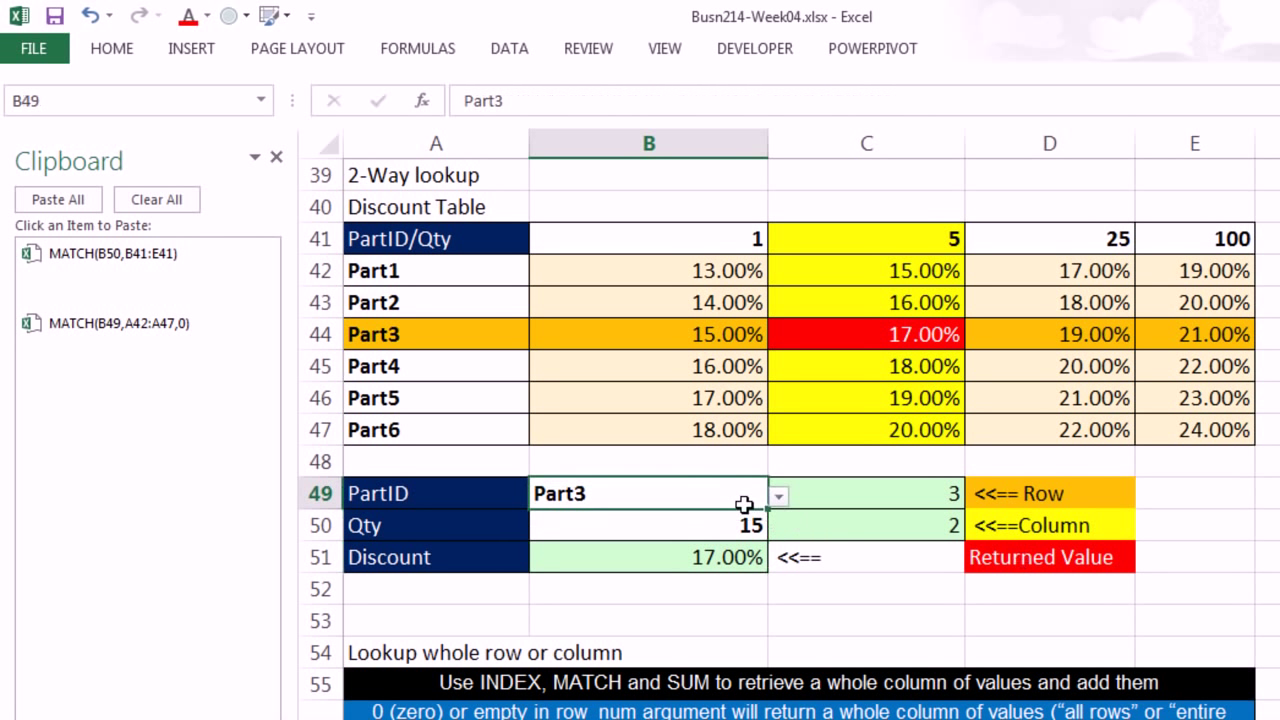
left_click(779, 497)
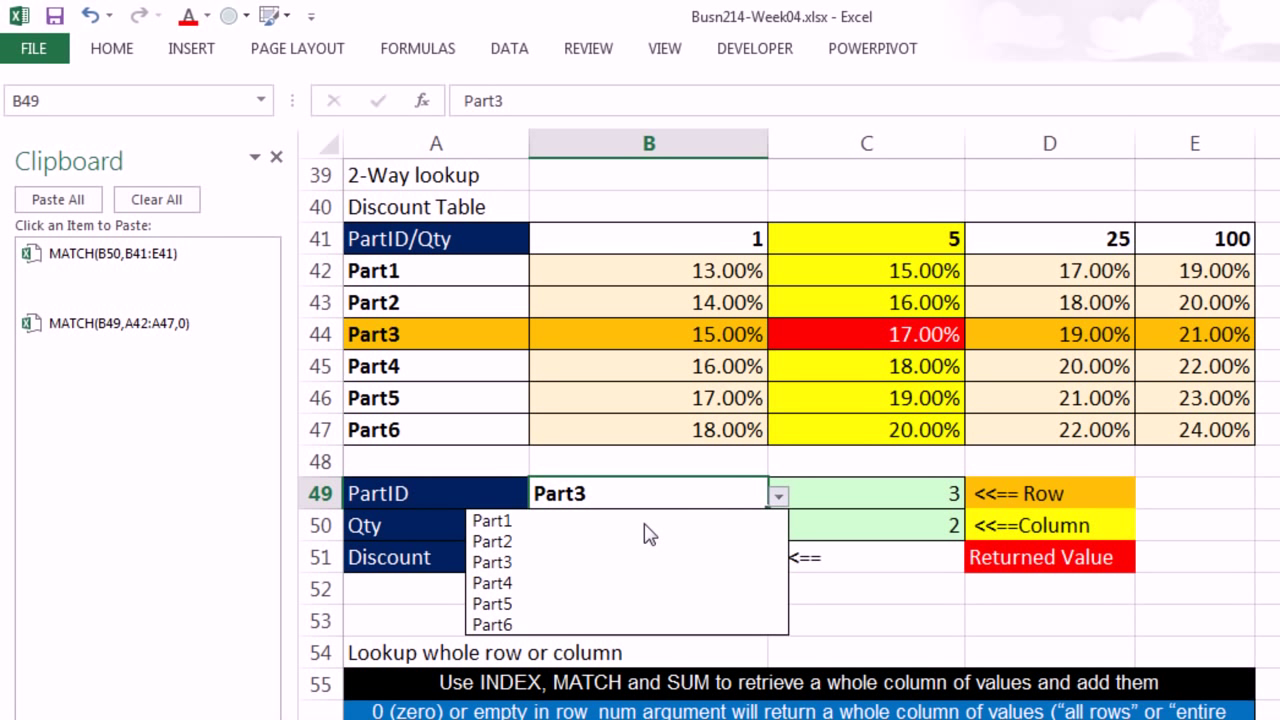
left_click(592, 603)
left_click(755, 524)
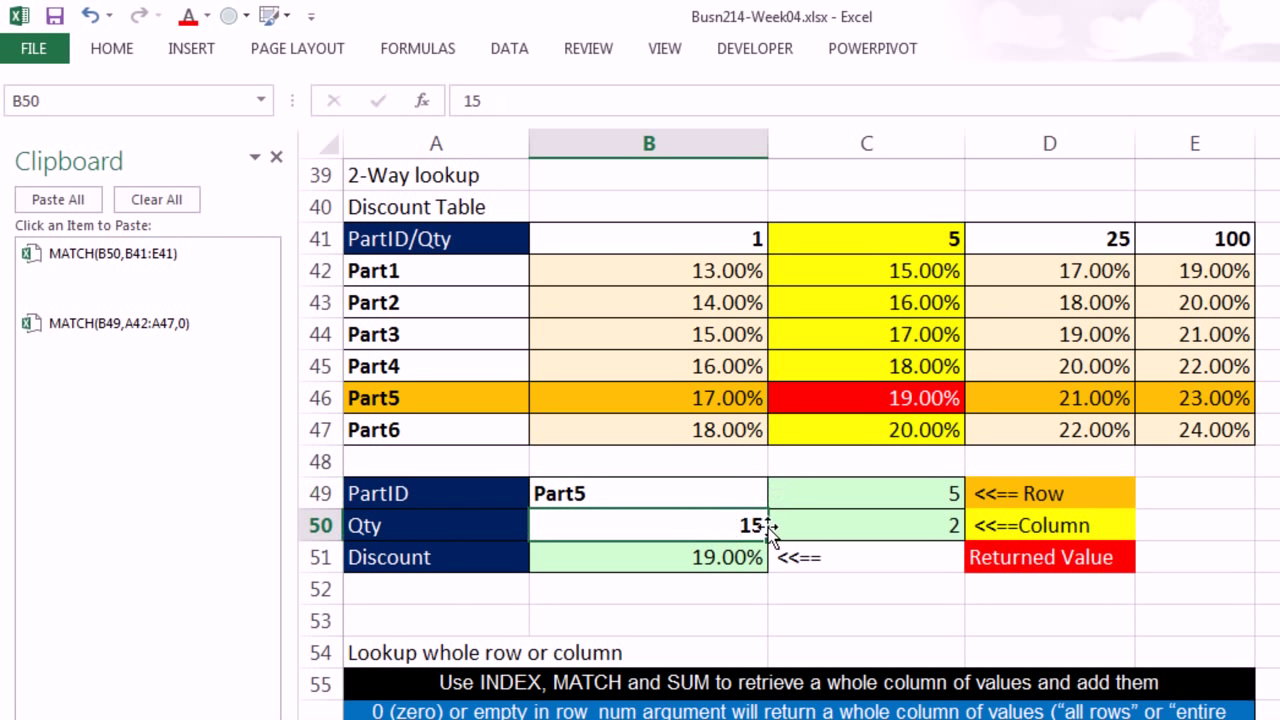
type("4")
key("ctrl+Return")
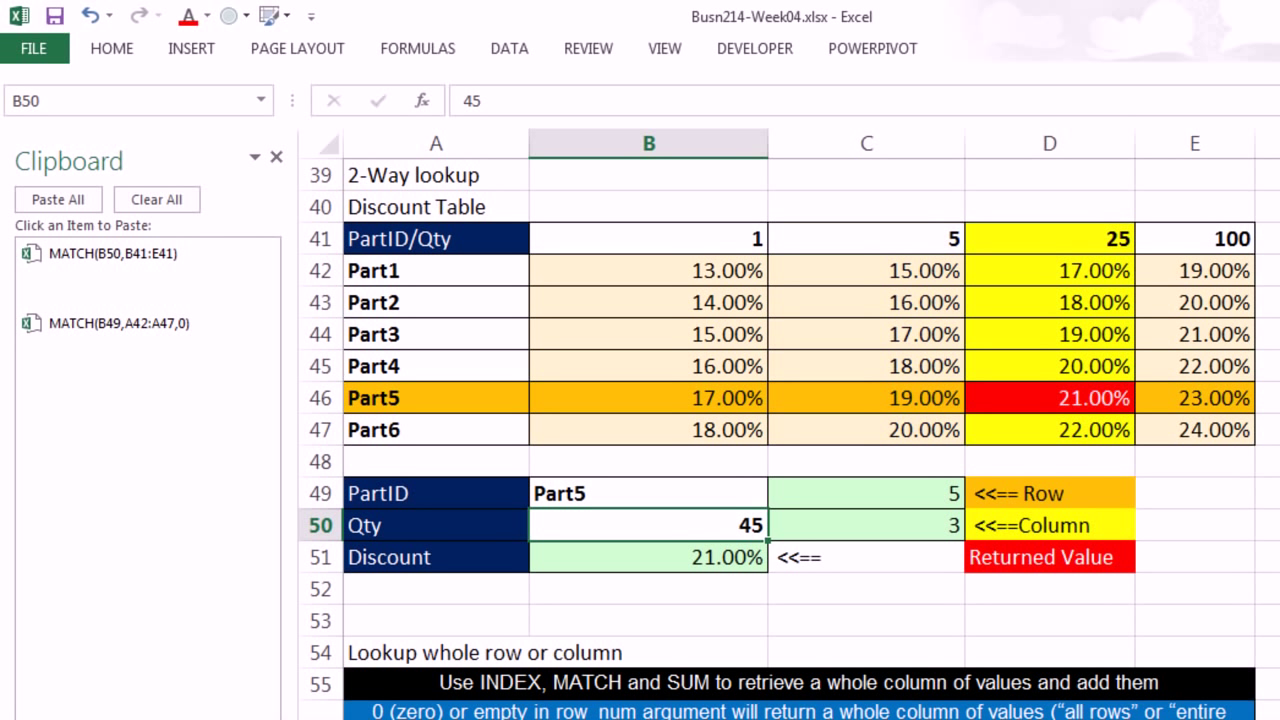
Choose Part1 as the PartID in B49 to test the discount formula in B51, and close the Clipboard pane.
left_click(700, 490)
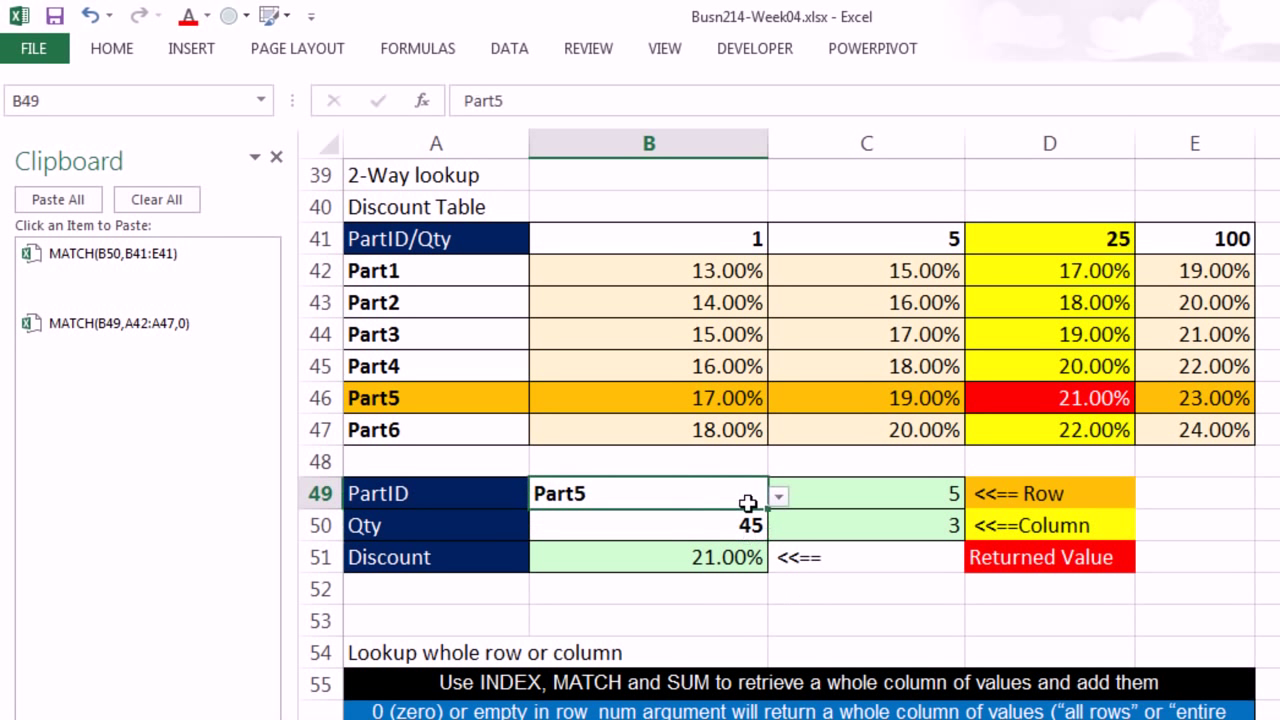
left_click(778, 496)
left_click(552, 520)
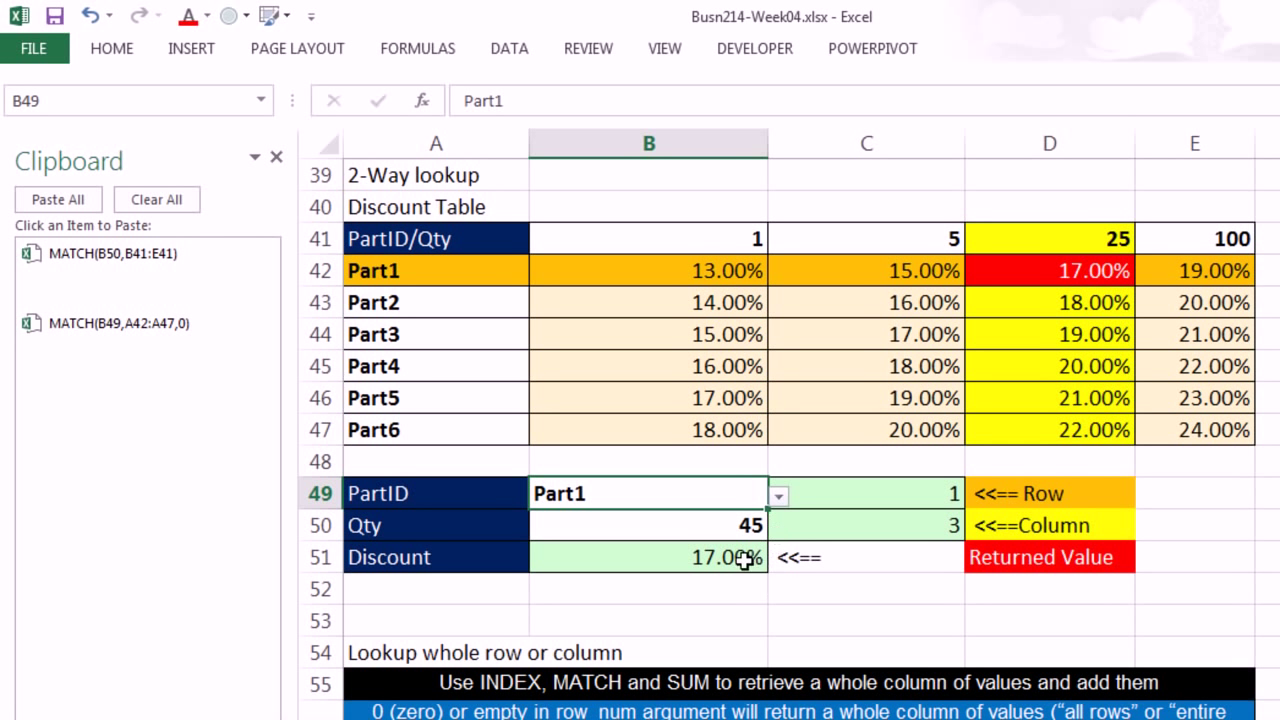
double_click(746, 557)
key("Escape")
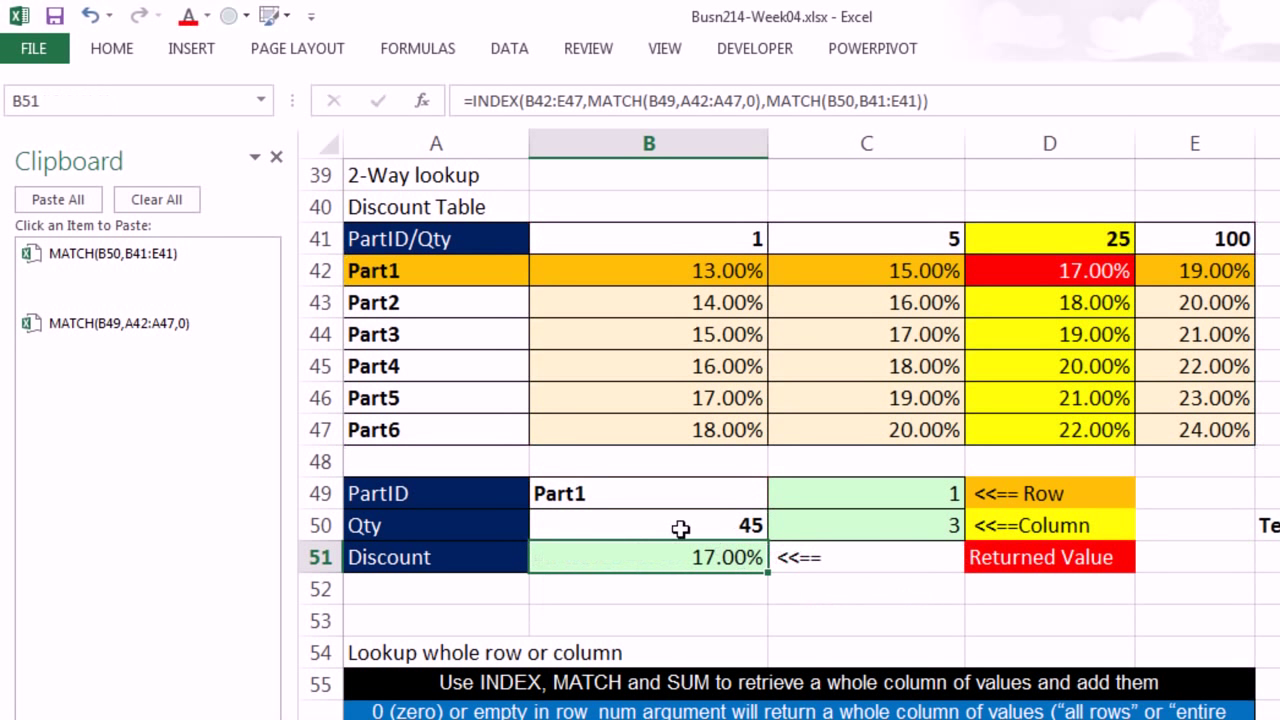
left_click(276, 158)
Review the two-way INDEX formula in B51, the low-bid vendor formula in G29 and the product lookup formula in C22.
double_click(290, 455)
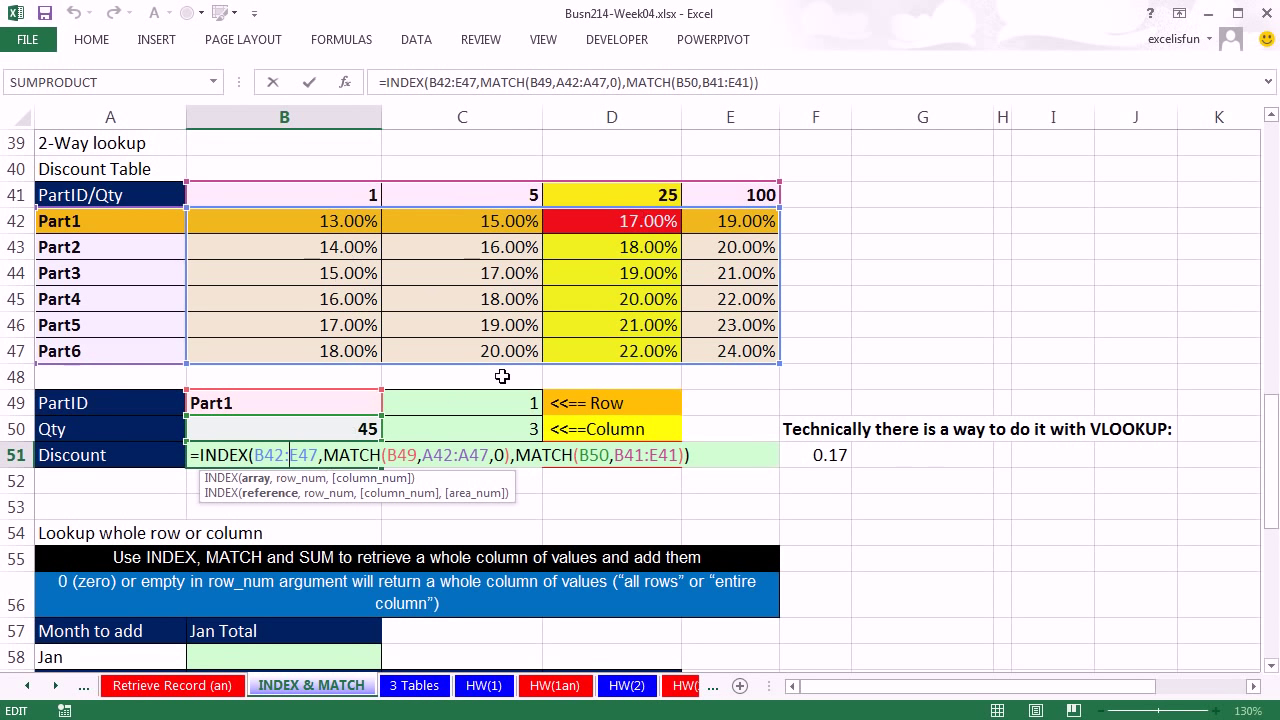
key("Escape")
scroll(503, 531, "up", 5)
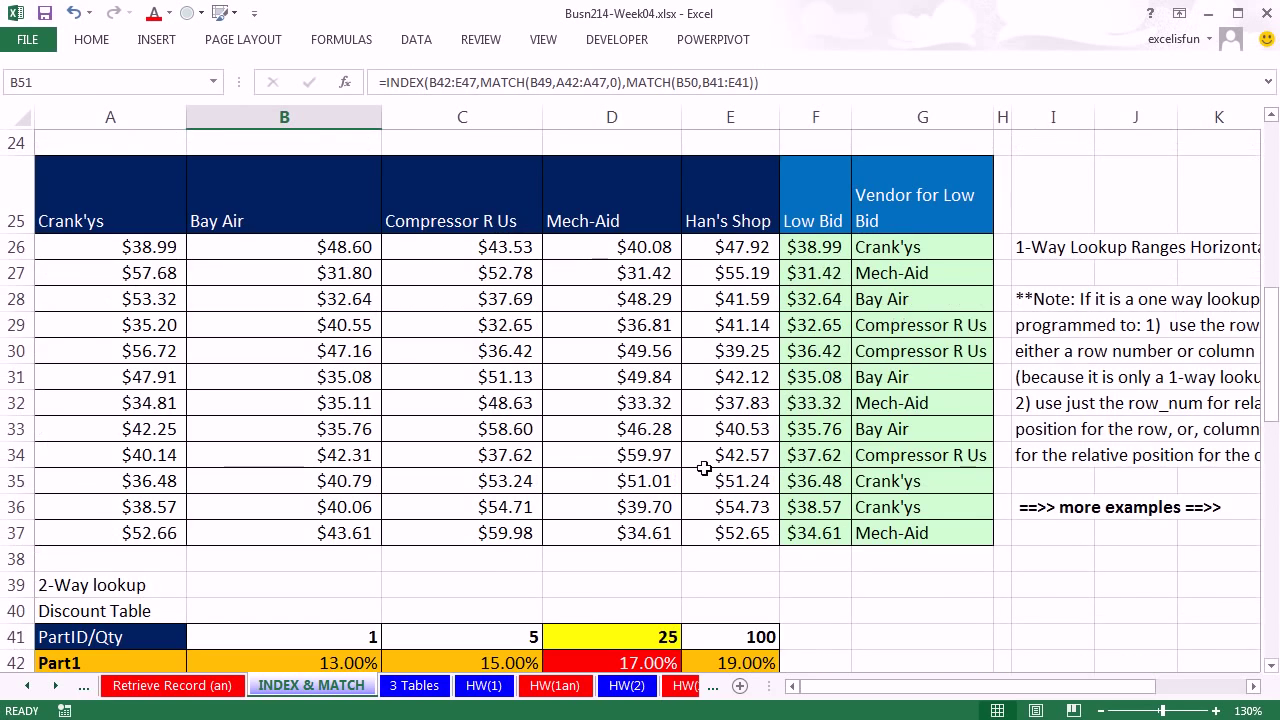
left_click(868, 332)
double_click(868, 332)
key("Escape")
scroll(682, 466, "up", 5)
left_click(486, 506)
double_click(487, 507)
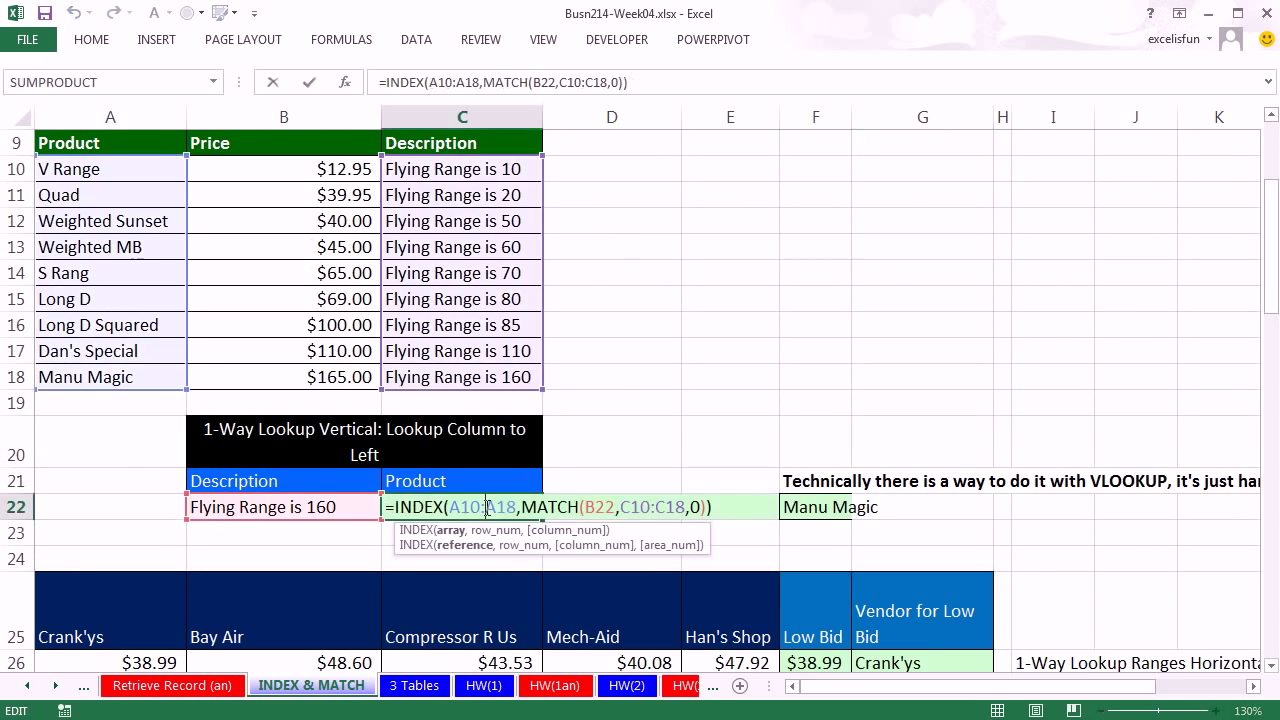
key("Escape")
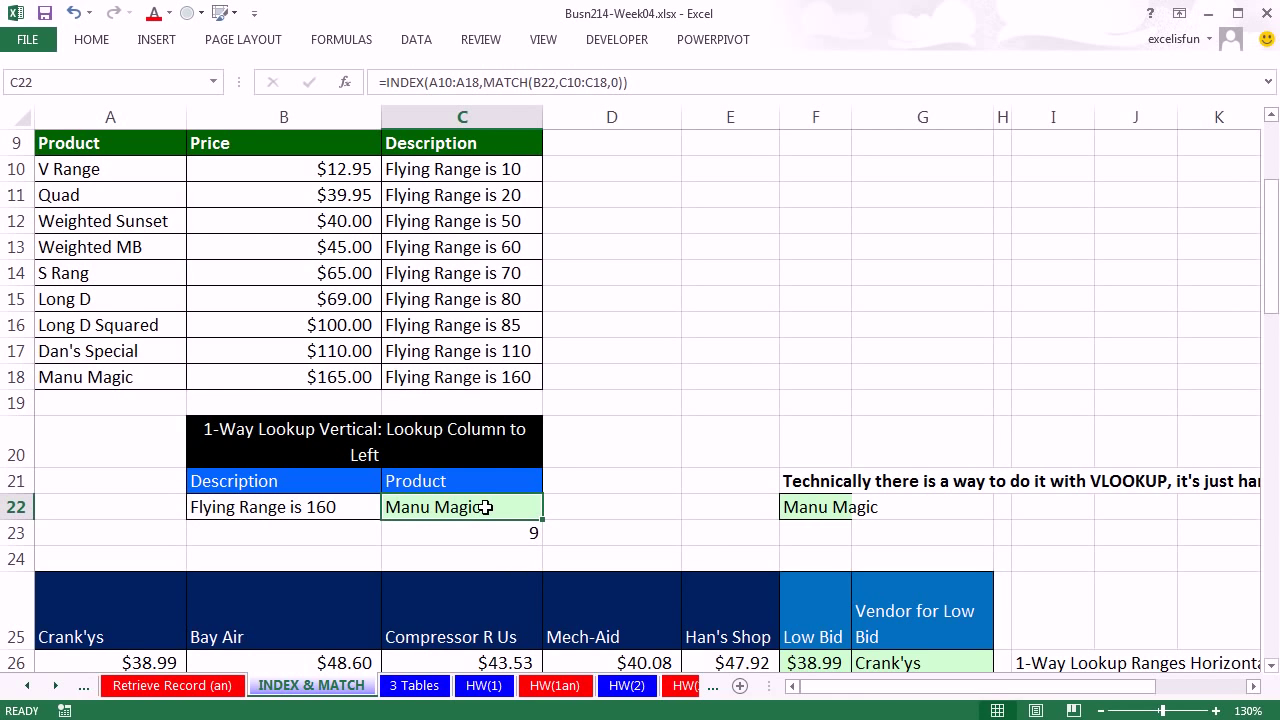
Choose Mar as the month to add in A58 and select its column of values, C60:C62.
scroll(546, 448, "down", 12)
scroll(536, 448, "down", 2)
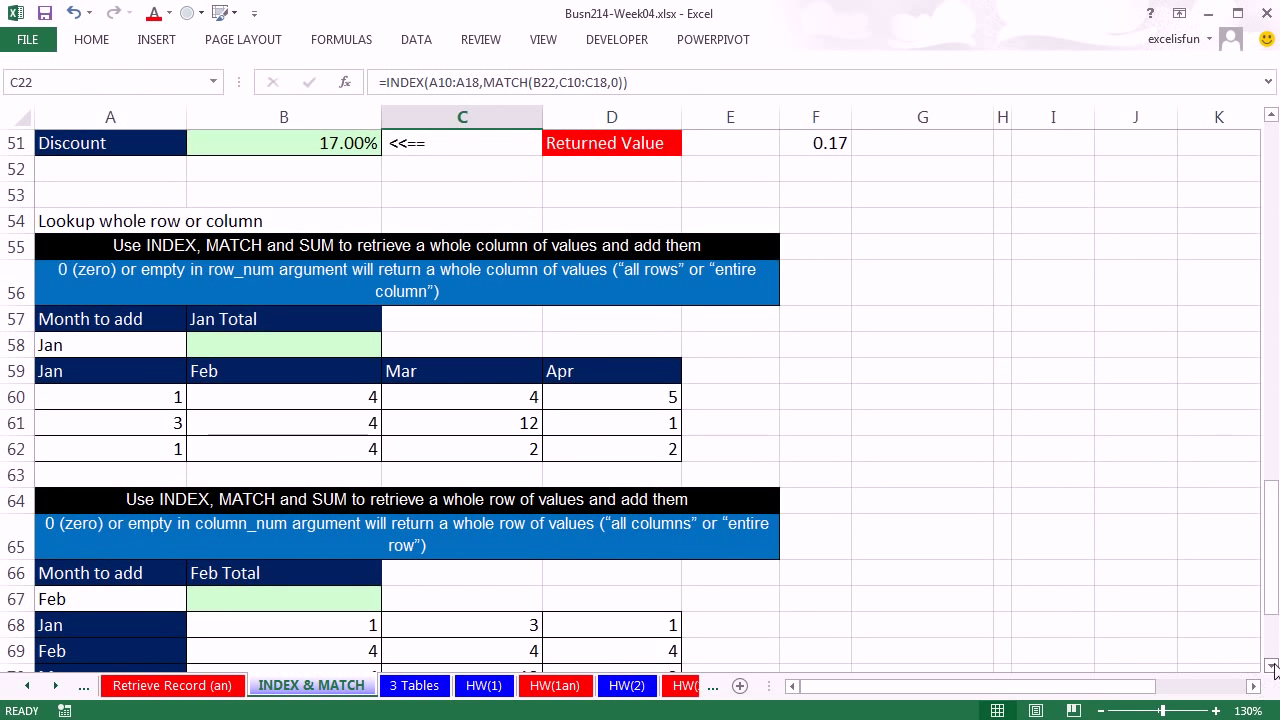
scroll(1275, 668, "down", 1)
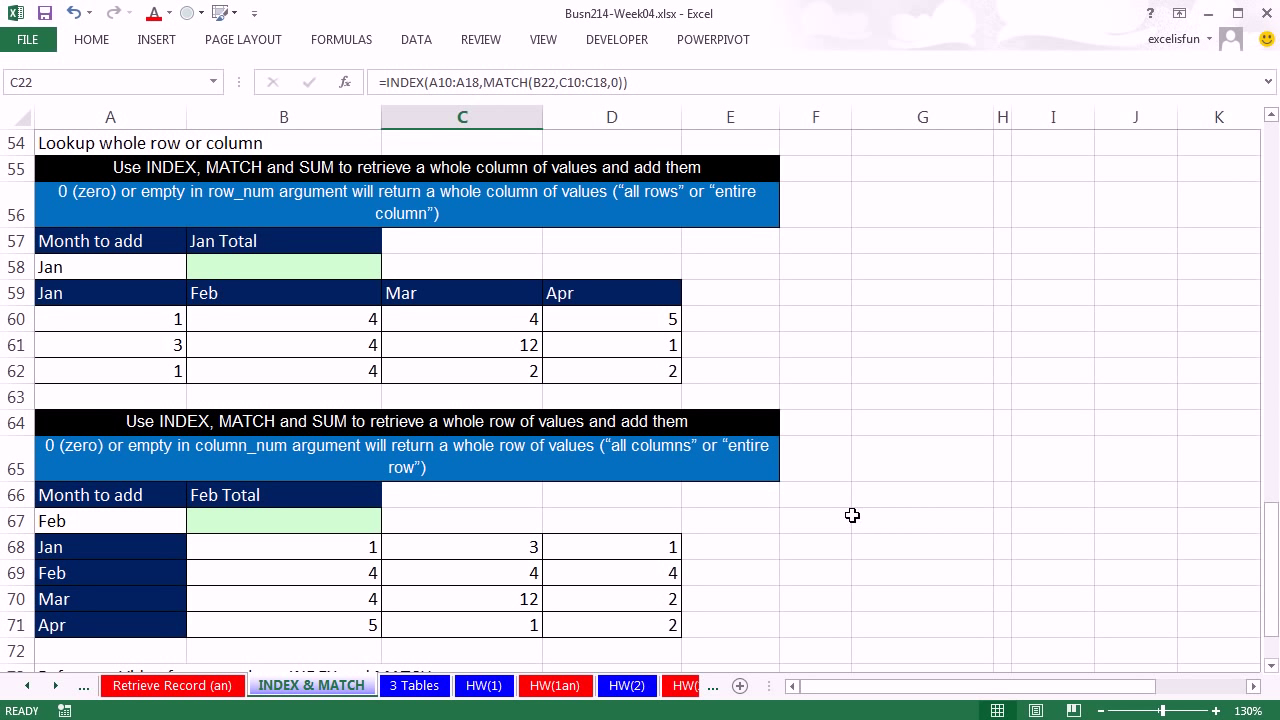
left_click(99, 265)
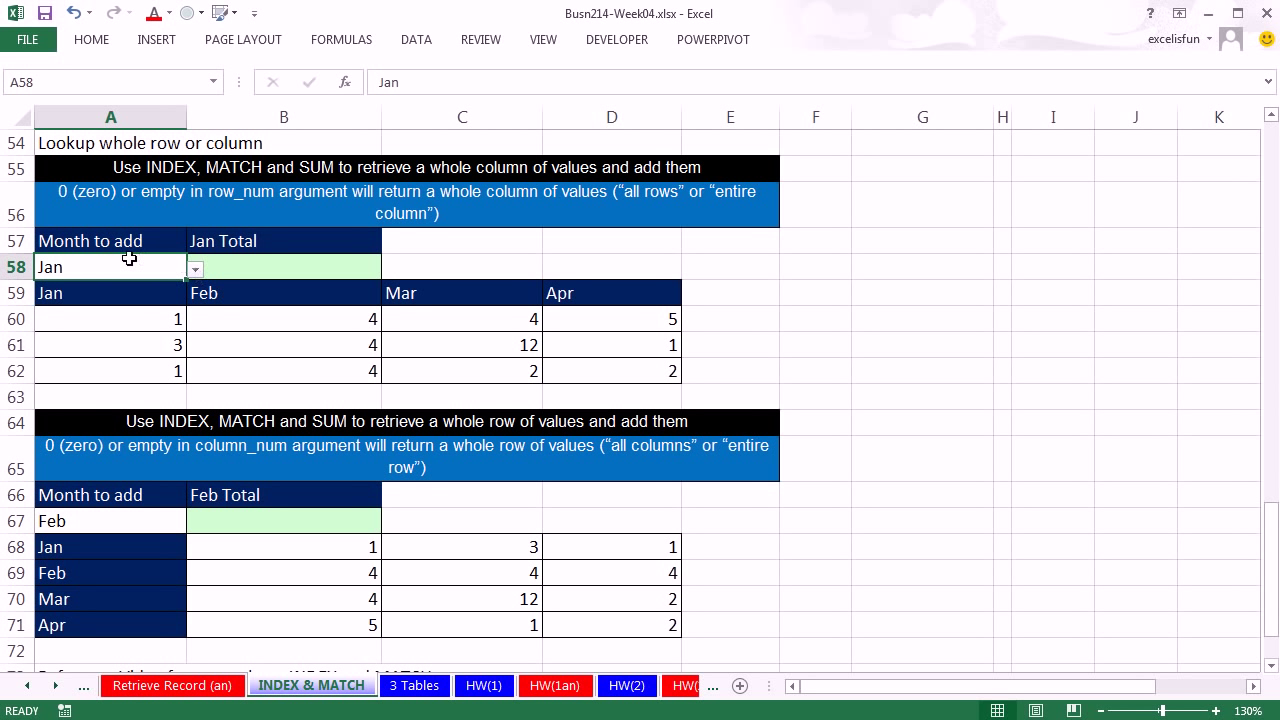
left_click(196, 270)
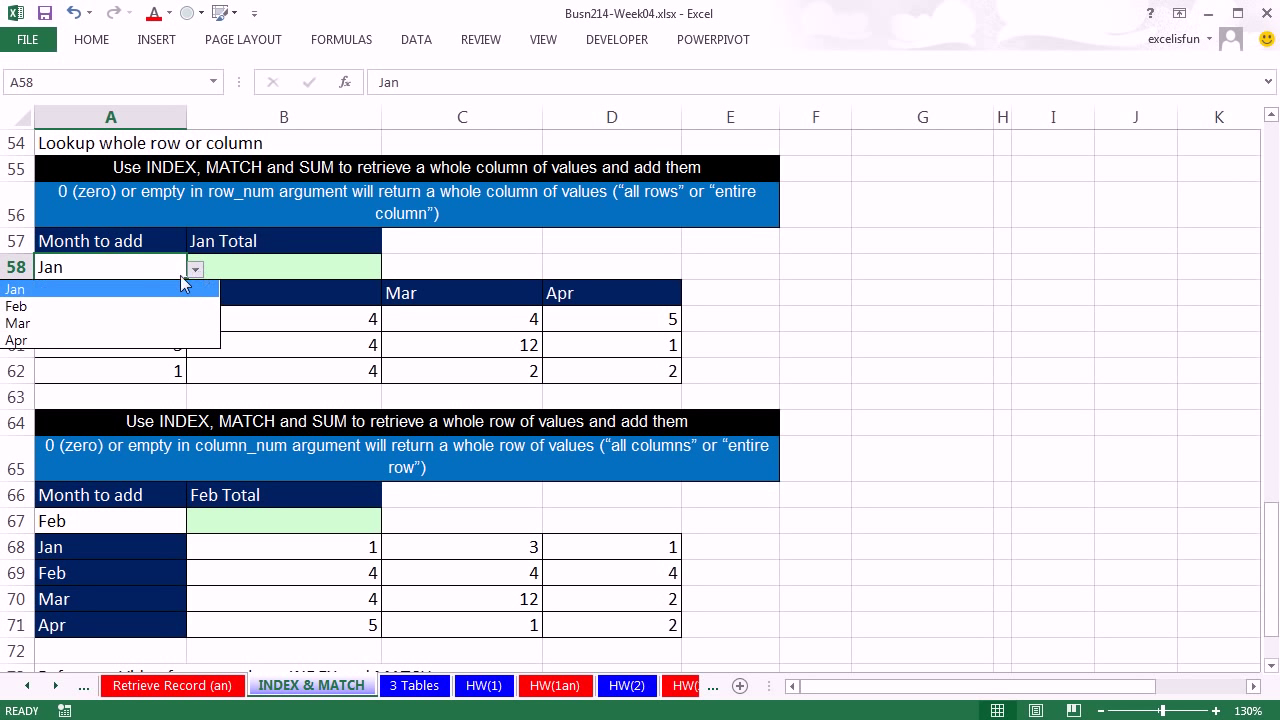
left_click(72, 320)
left_click_drag(250, 320, 263, 371)
left_click_drag(486, 329, 505, 378)
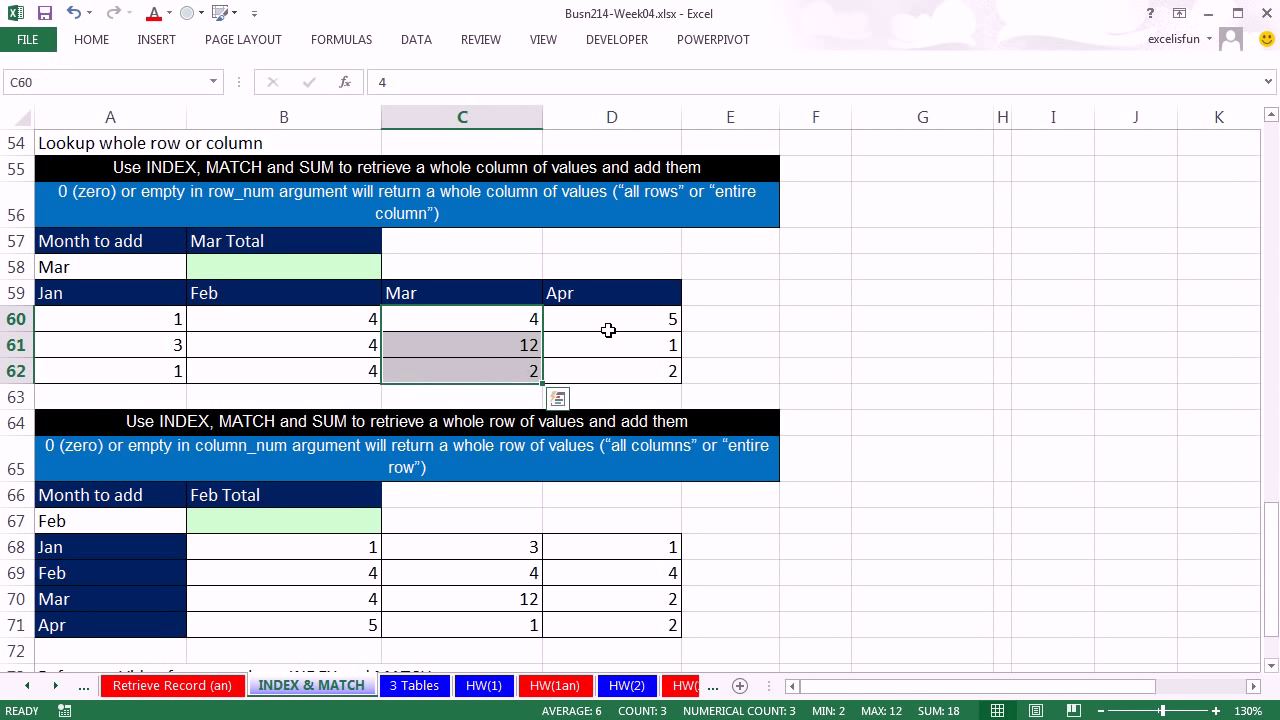
Choose Mar as the month to add in A67 and compare the Feb and Mar values in the column and row tables.
left_click(283, 523)
left_click(164, 521)
left_click(195, 523)
left_click(117, 574)
left_click_drag(245, 577, 614, 583)
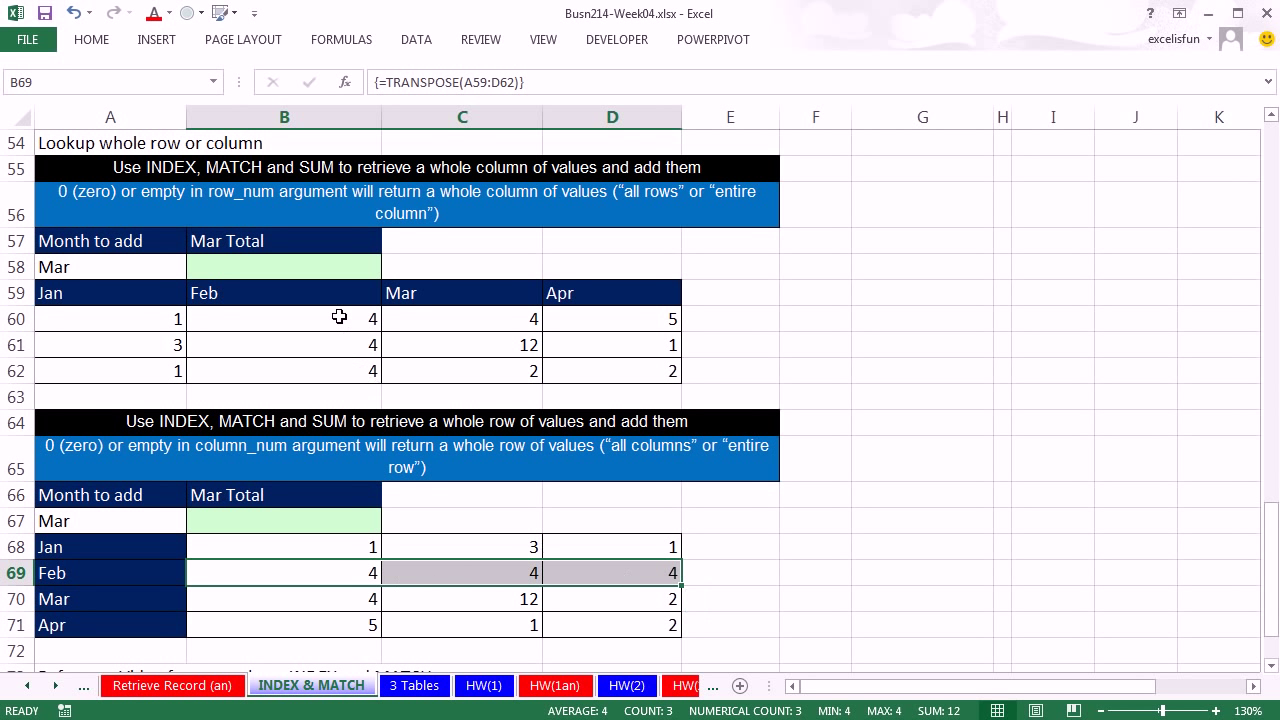
left_click_drag(337, 318, 338, 369)
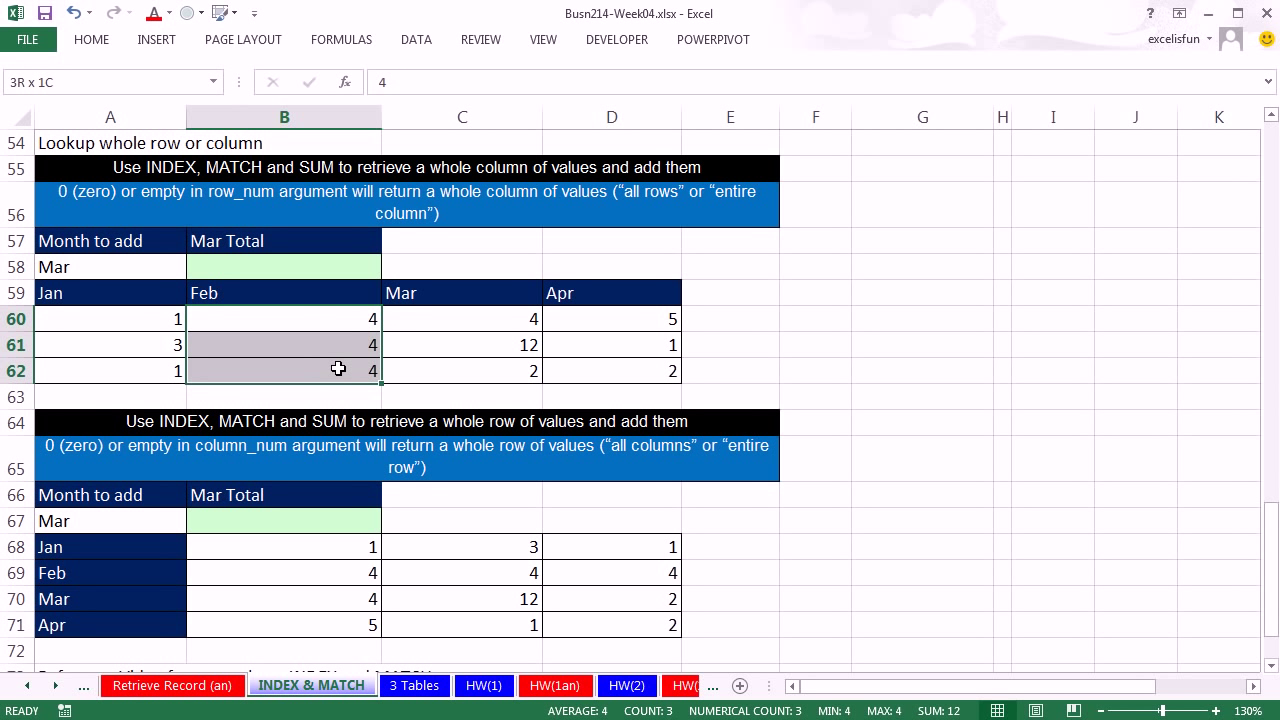
left_click(166, 265)
left_click_drag(438, 315, 530, 371)
left_click_drag(271, 605, 586, 603)
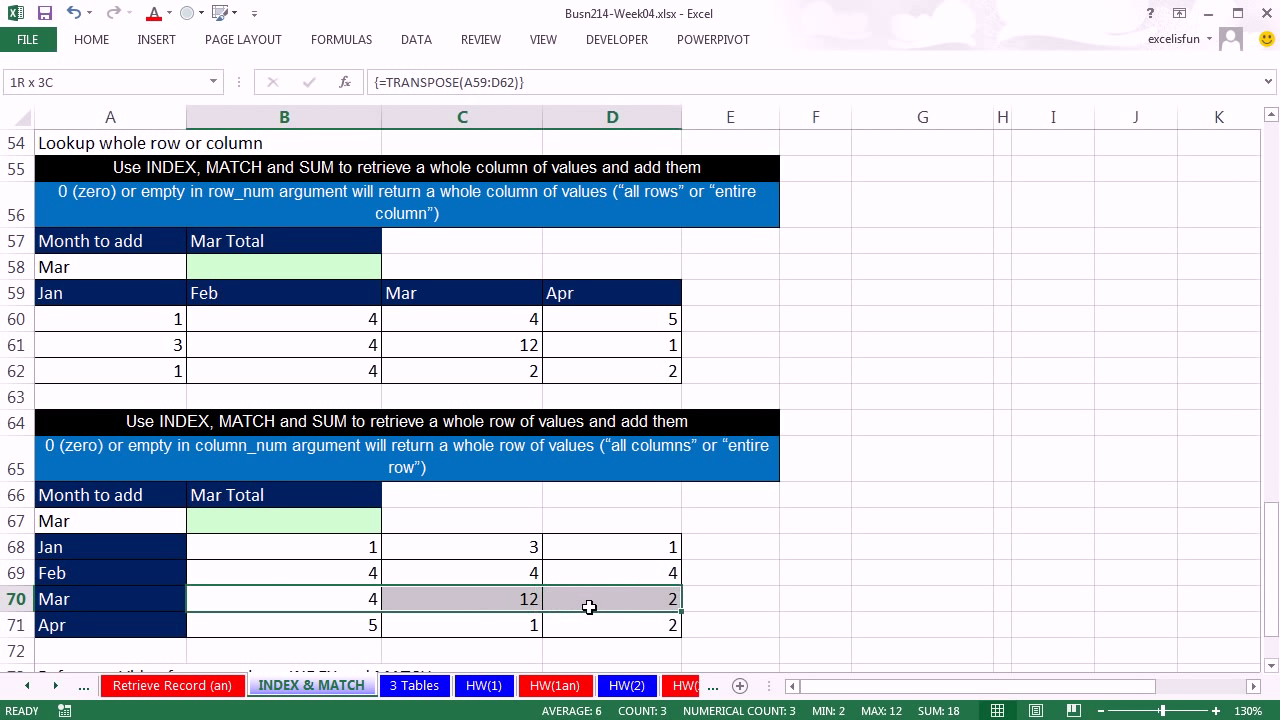
Begin an INDEX formula in B58 with A60:D62 as the array and an empty row_num argument.
left_click(283, 263)
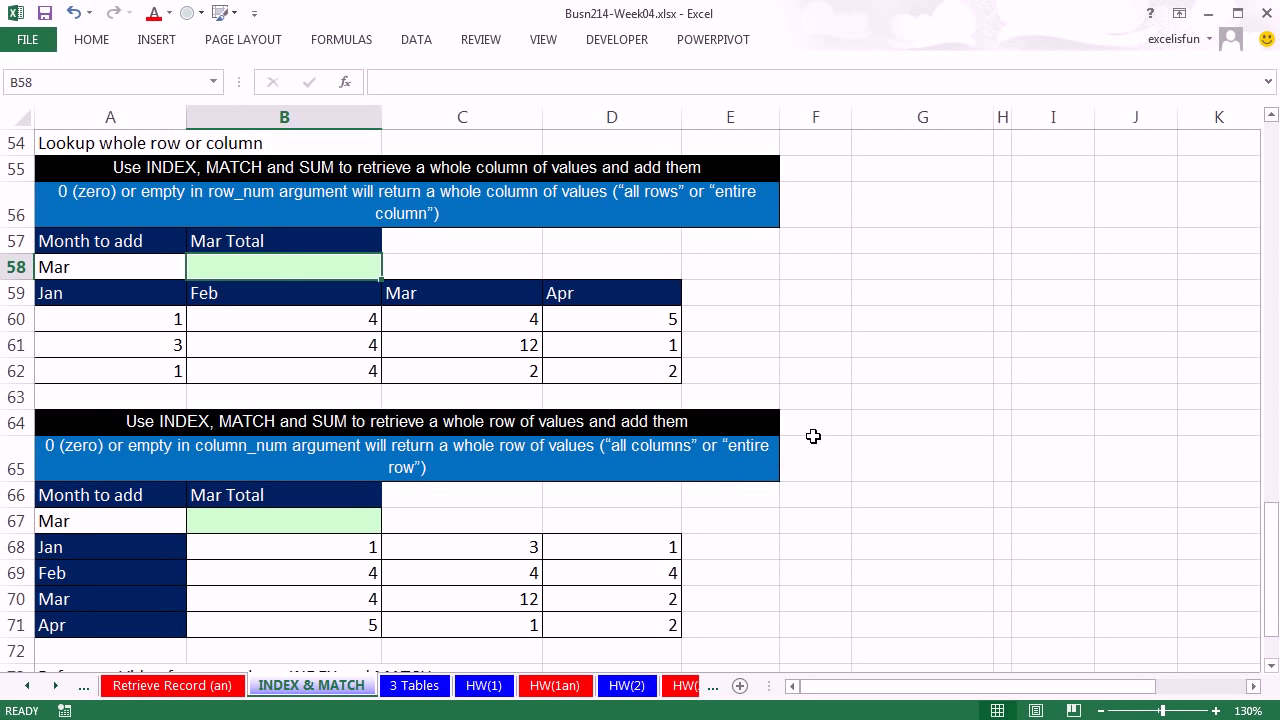
type("=INDEX(")
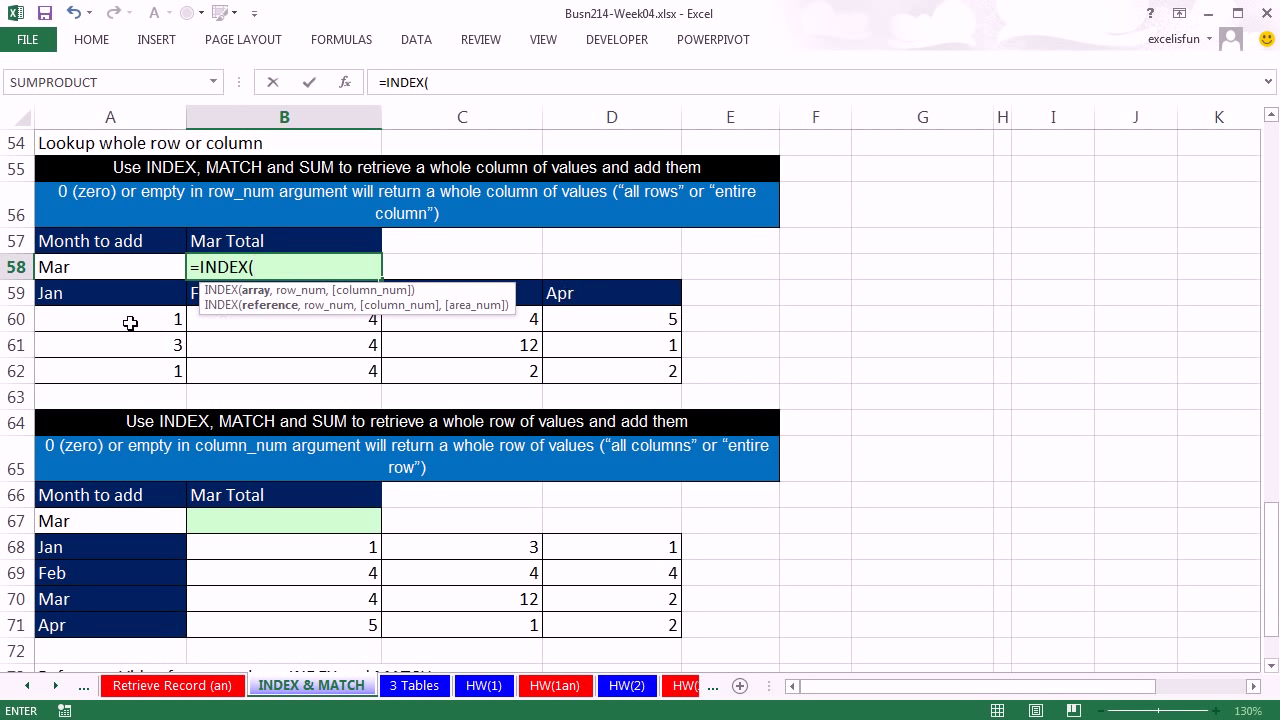
left_click_drag(125, 317, 591, 370)
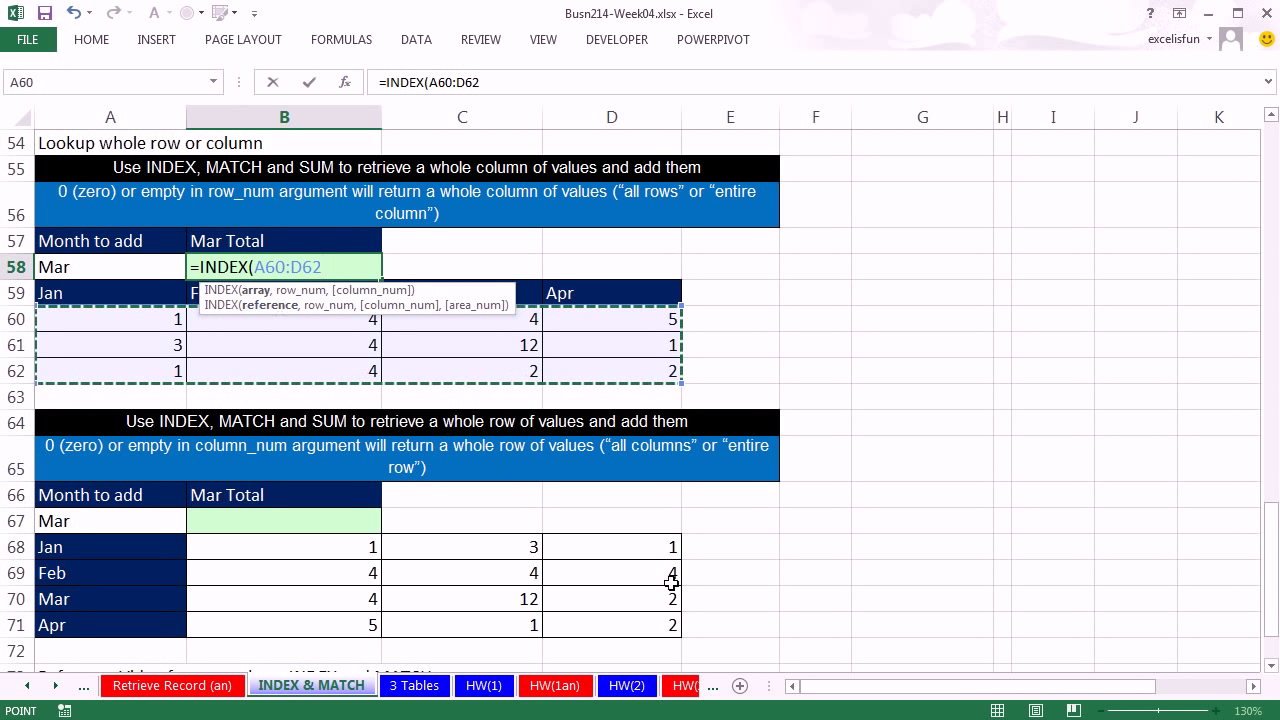
type(",")
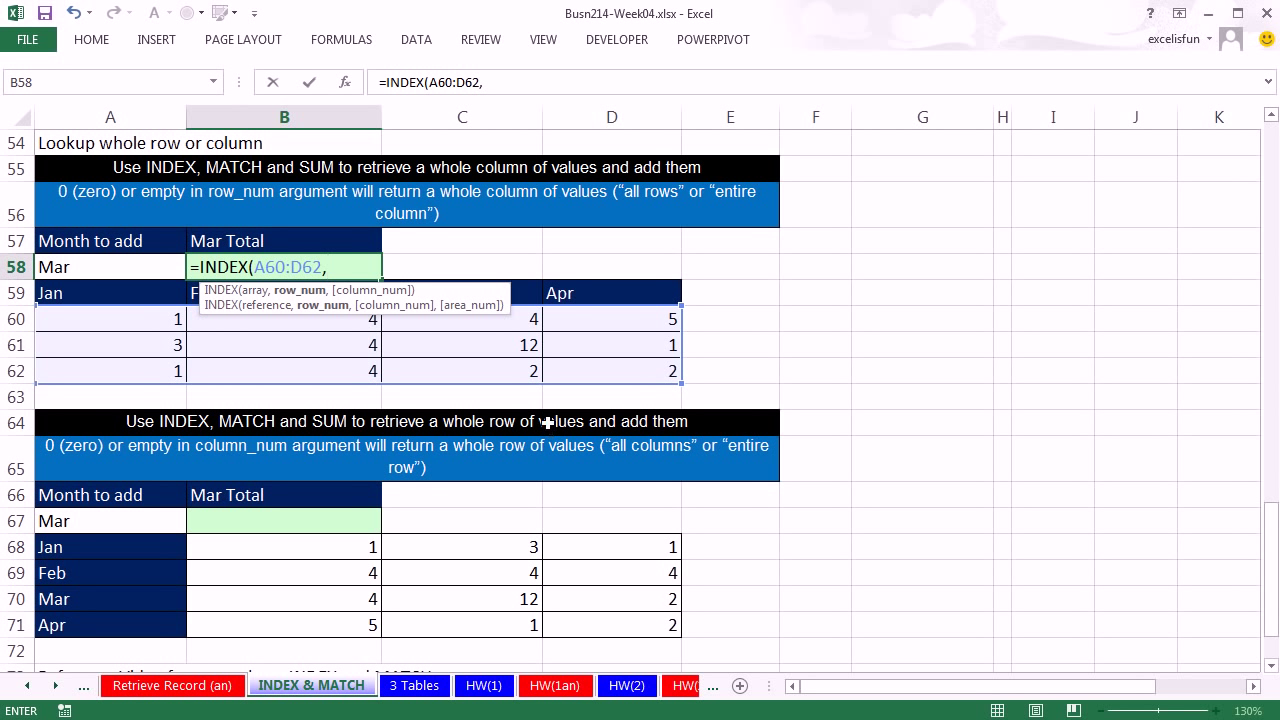
left_click_drag(495, 293, 636, 273)
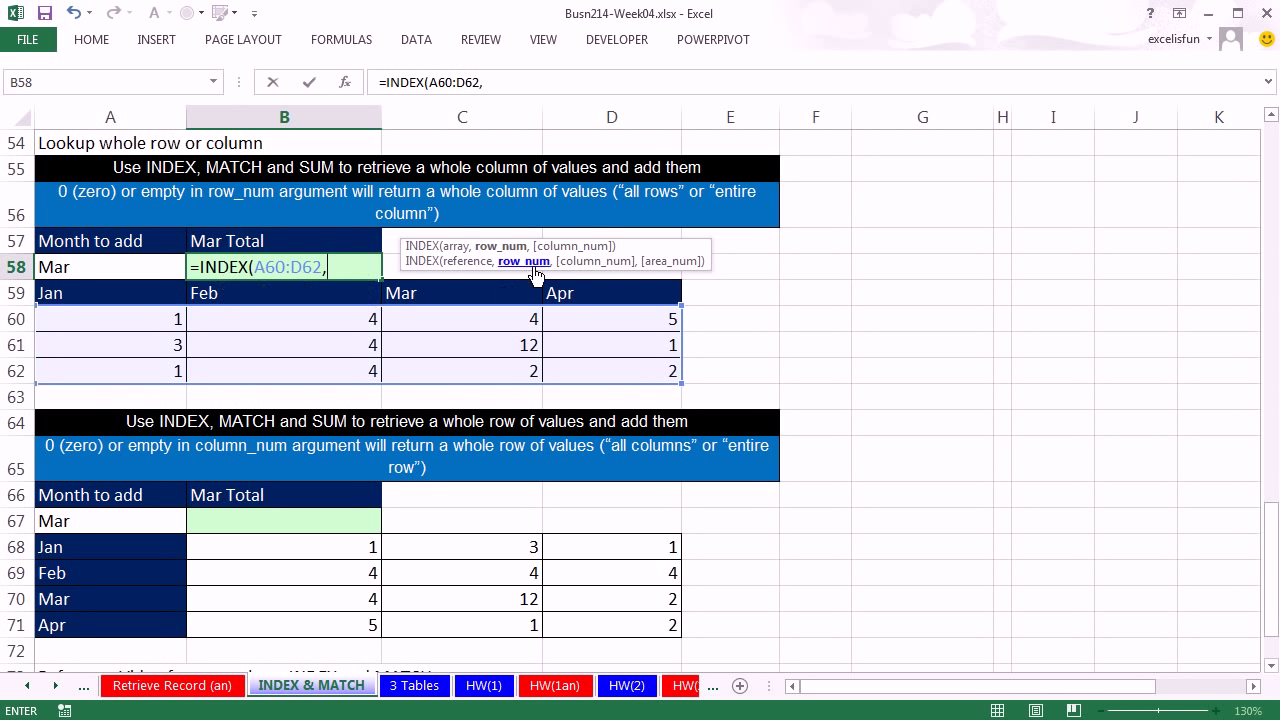
type(",")
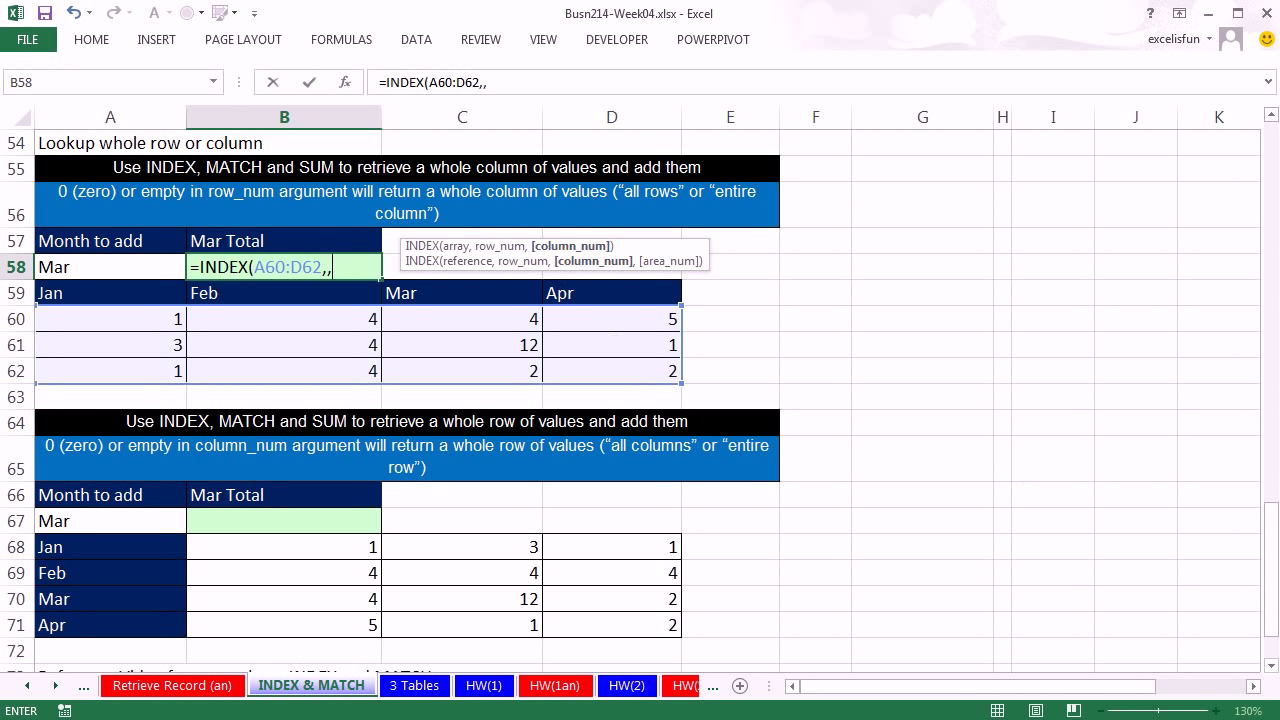
Add MATCH(A58,A59:D59,0) as the column_num argument of the INDEX formula in B58.
type("match")
key("Tab")
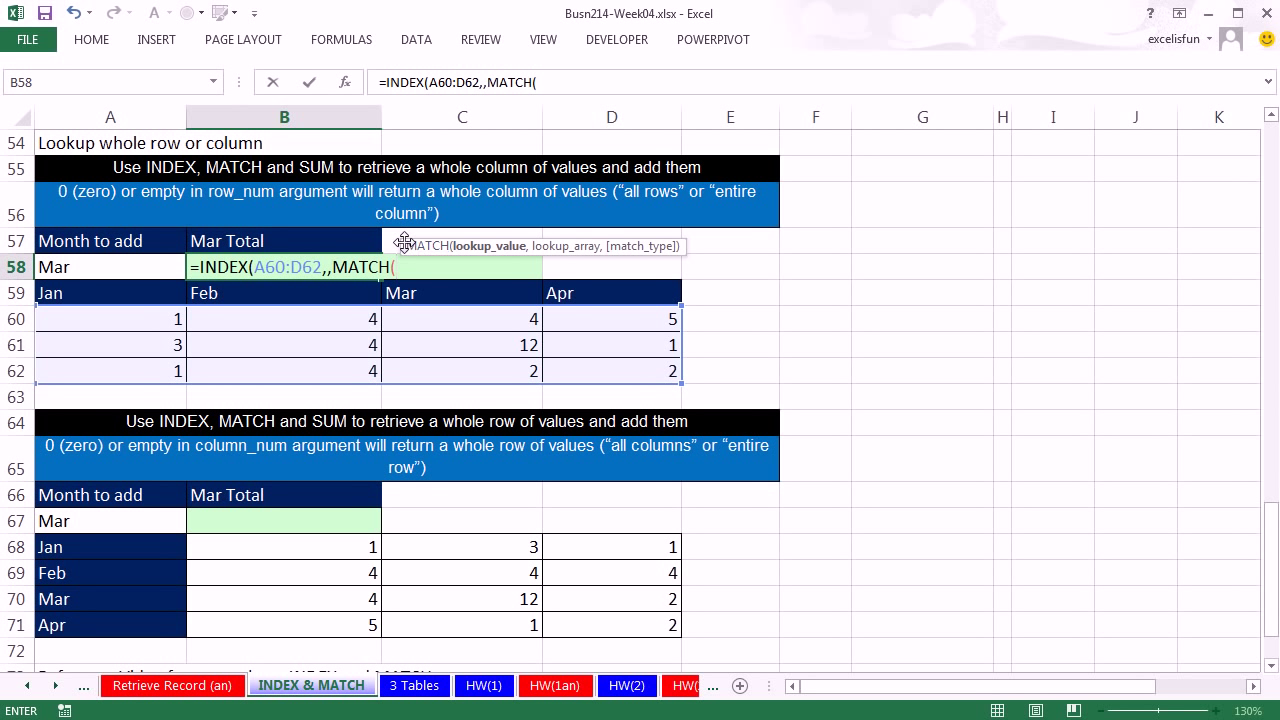
left_click(129, 261)
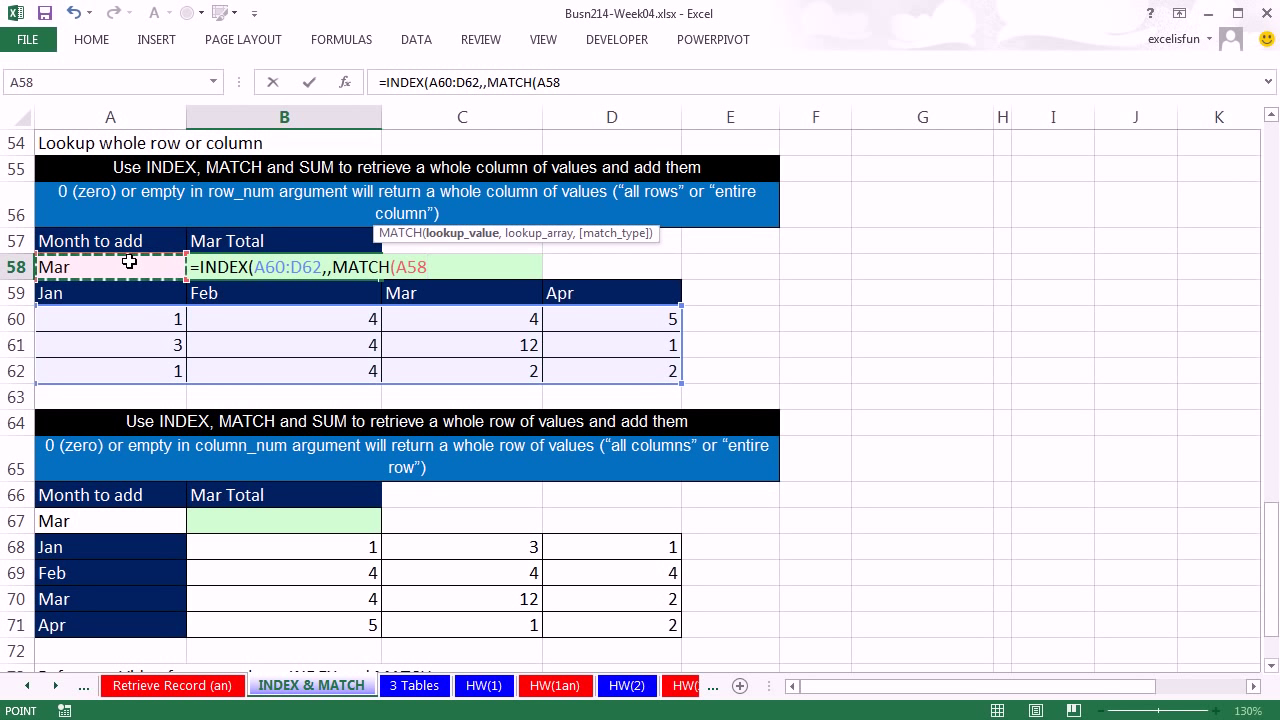
type(",")
left_click_drag(86, 295, 559, 303)
type(",")
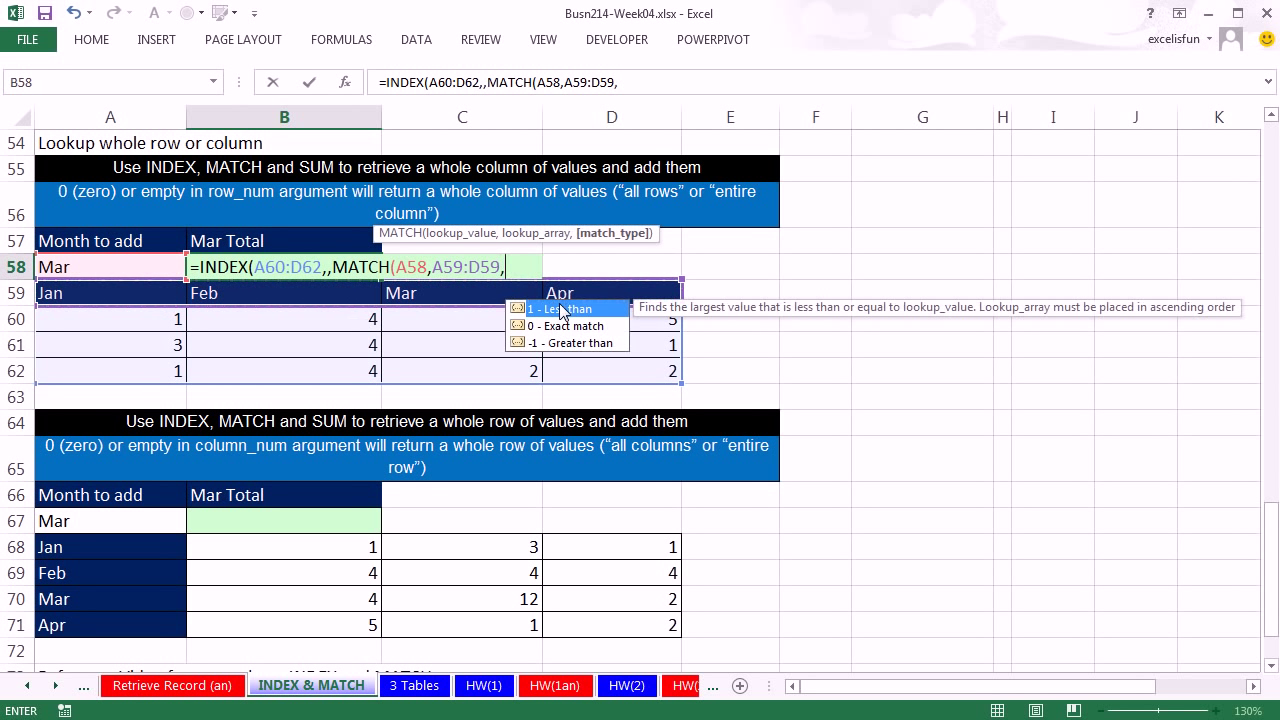
type("0)")
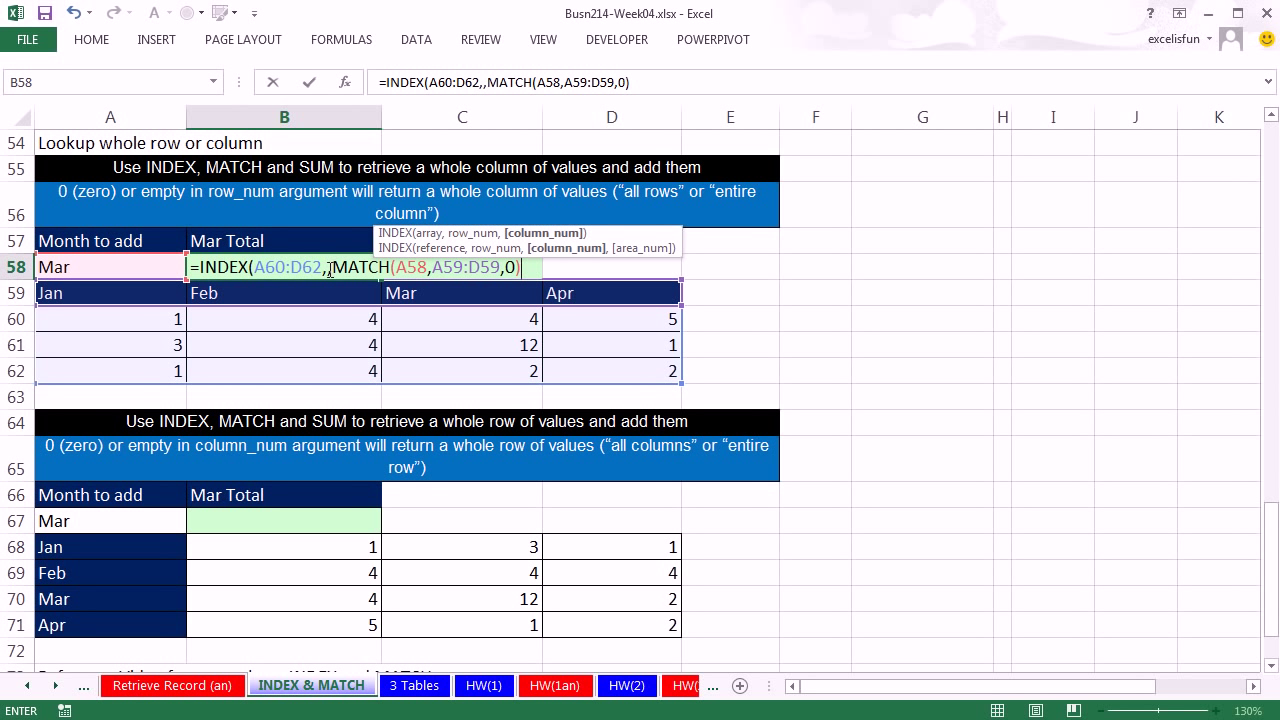
Try 0 as the row_num argument of the INDEX formula in B58, check the column_num argument, and empty row_num again.
left_click(329, 269)
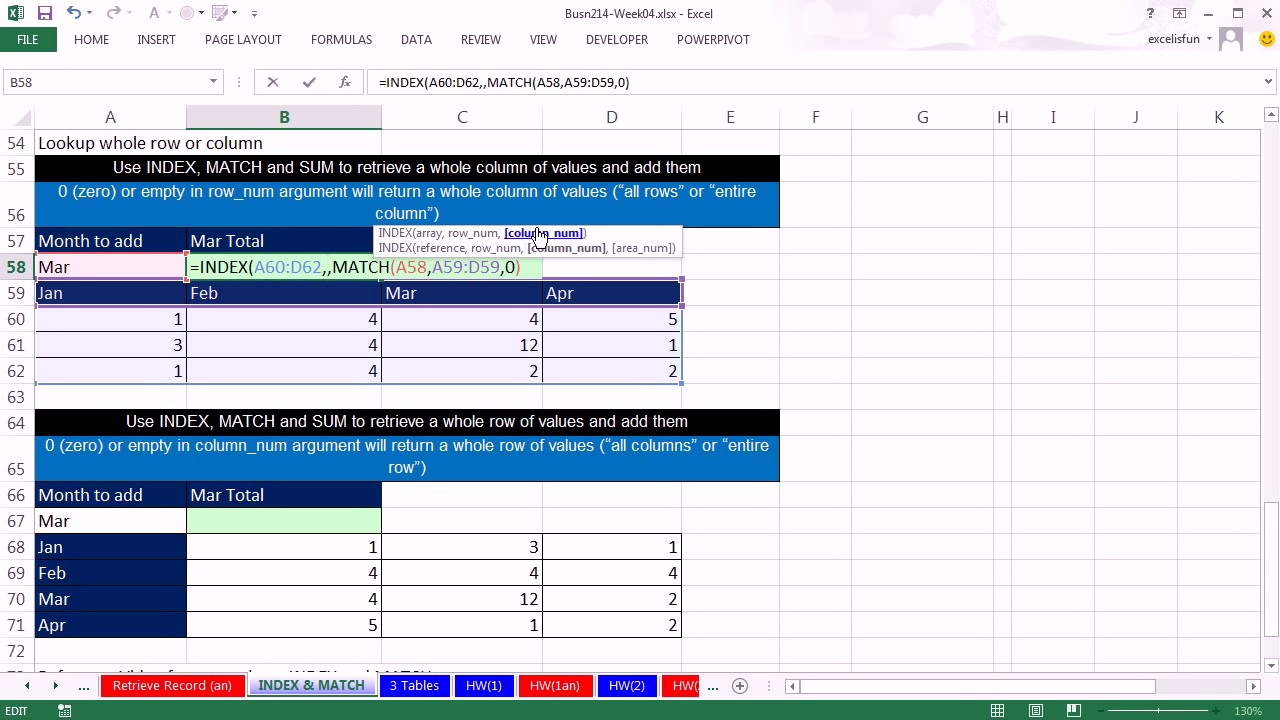
left_click(328, 272)
left_click(326, 272)
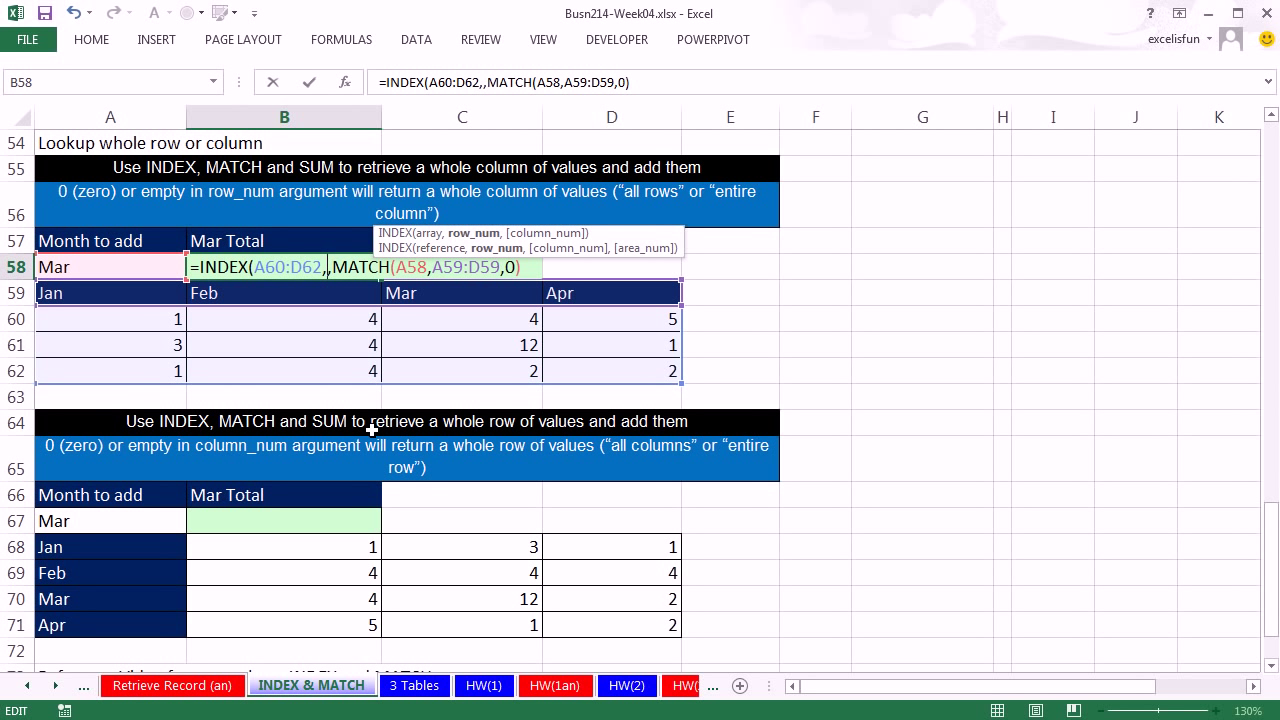
type("0")
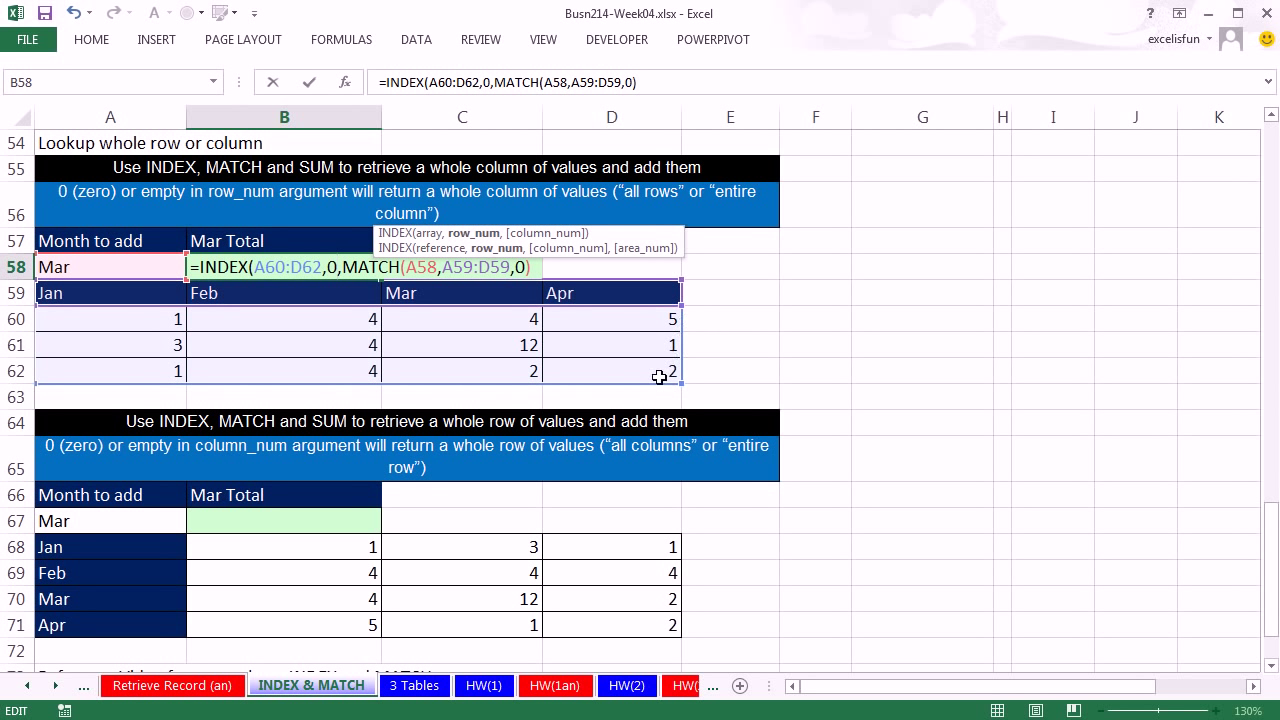
left_click(548, 236)
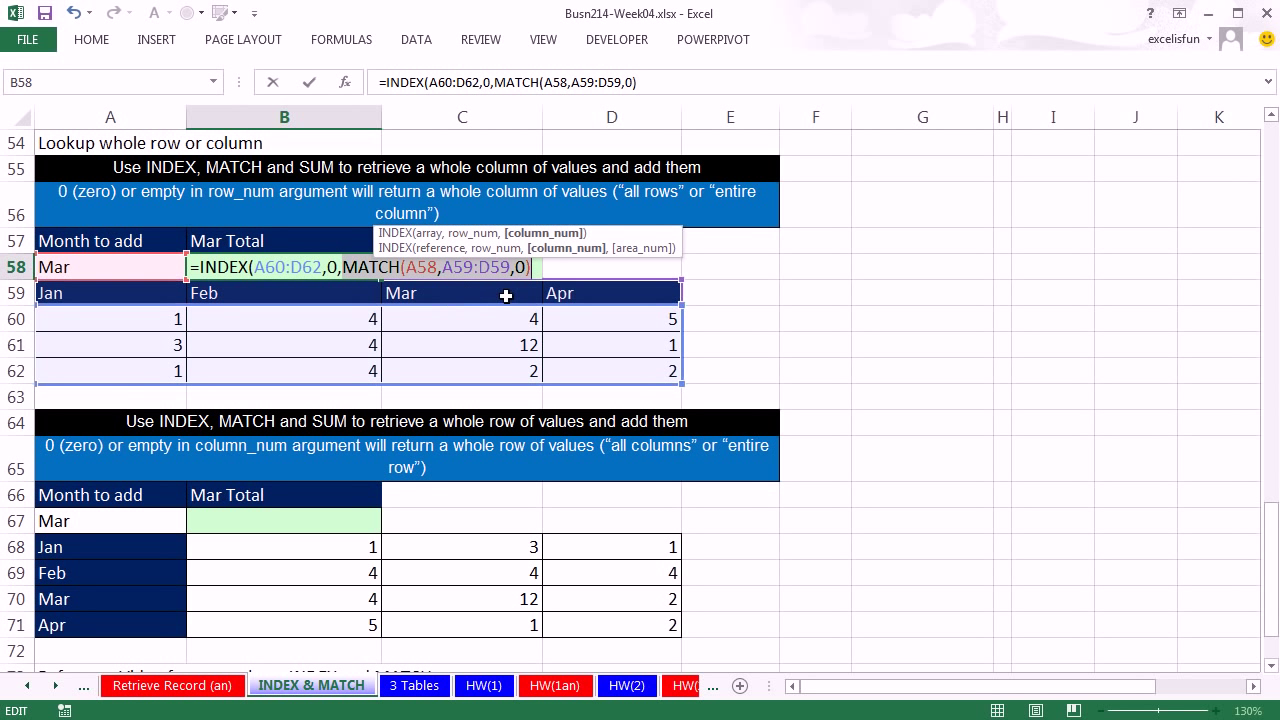
key("Left")
key("Left")
key("Left")
key("Left")
key("Left")
key("Left")
key("Left")
key("Left")
key("Left")
key("Left")
key("Left")
key("Left")
key("Left")
key("Left")
key("Left")
key("Left")
key("Left")
key("Left")
key("Left")
key("Left")
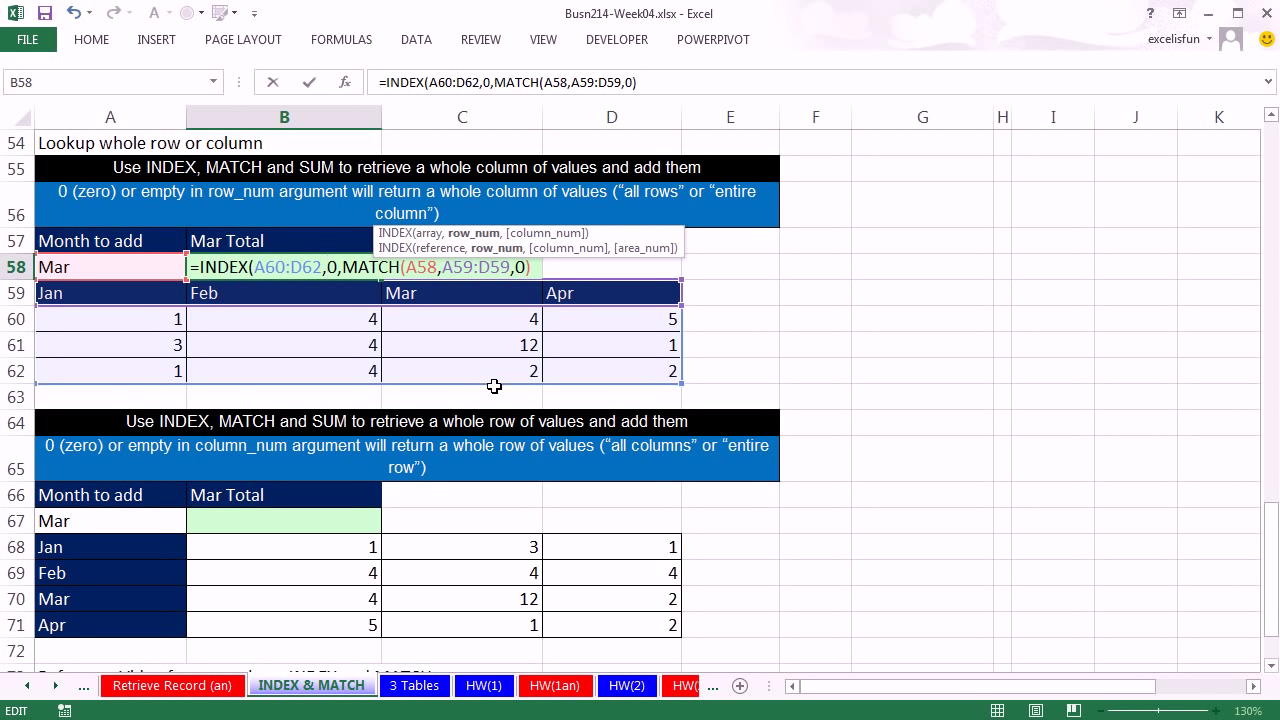
key("Delete")
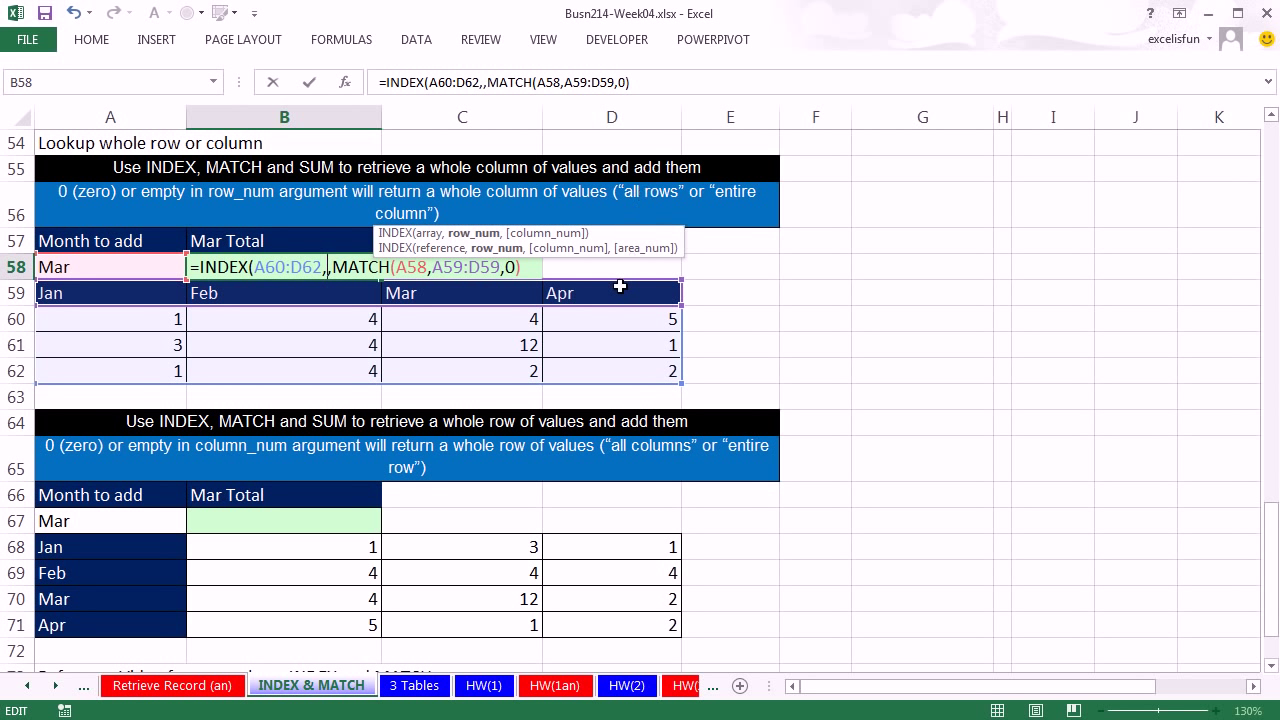
Close the INDEX function and enter =INDEX(A60:D62,,MATCH(A58,A59:D59,0)) in B58.
left_click(526, 264)
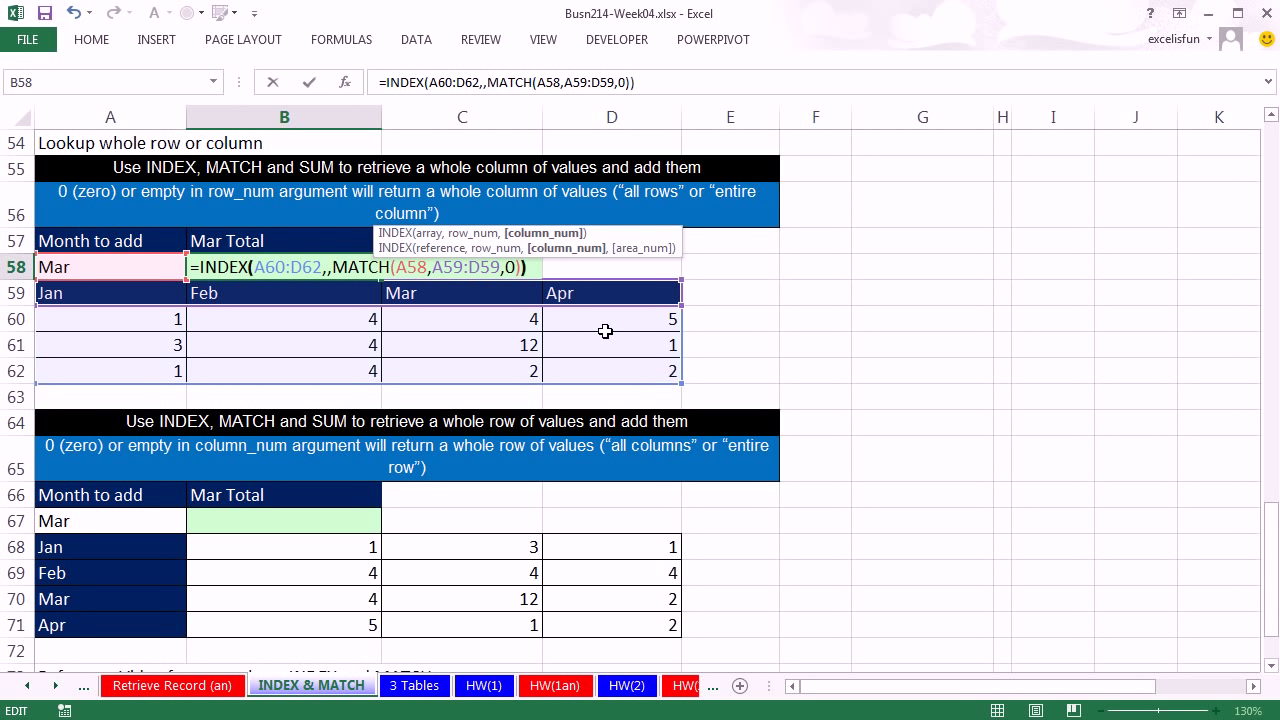
key("Right")
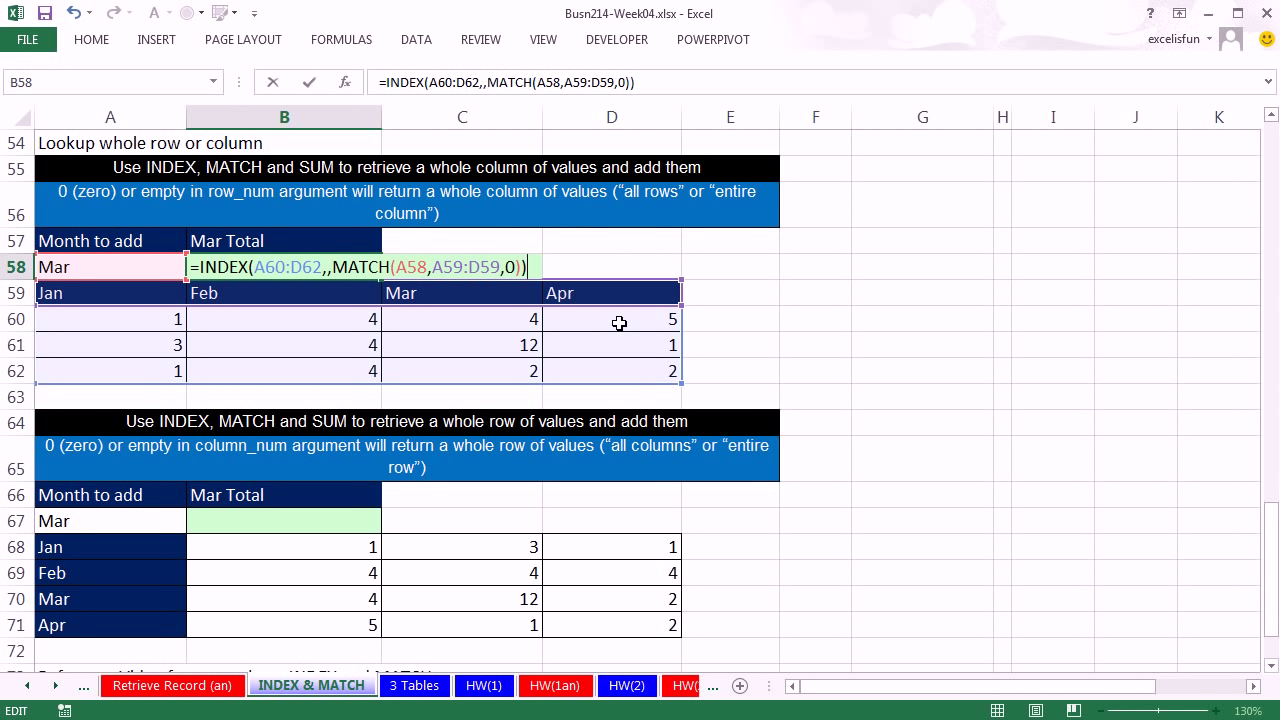
key("Return")
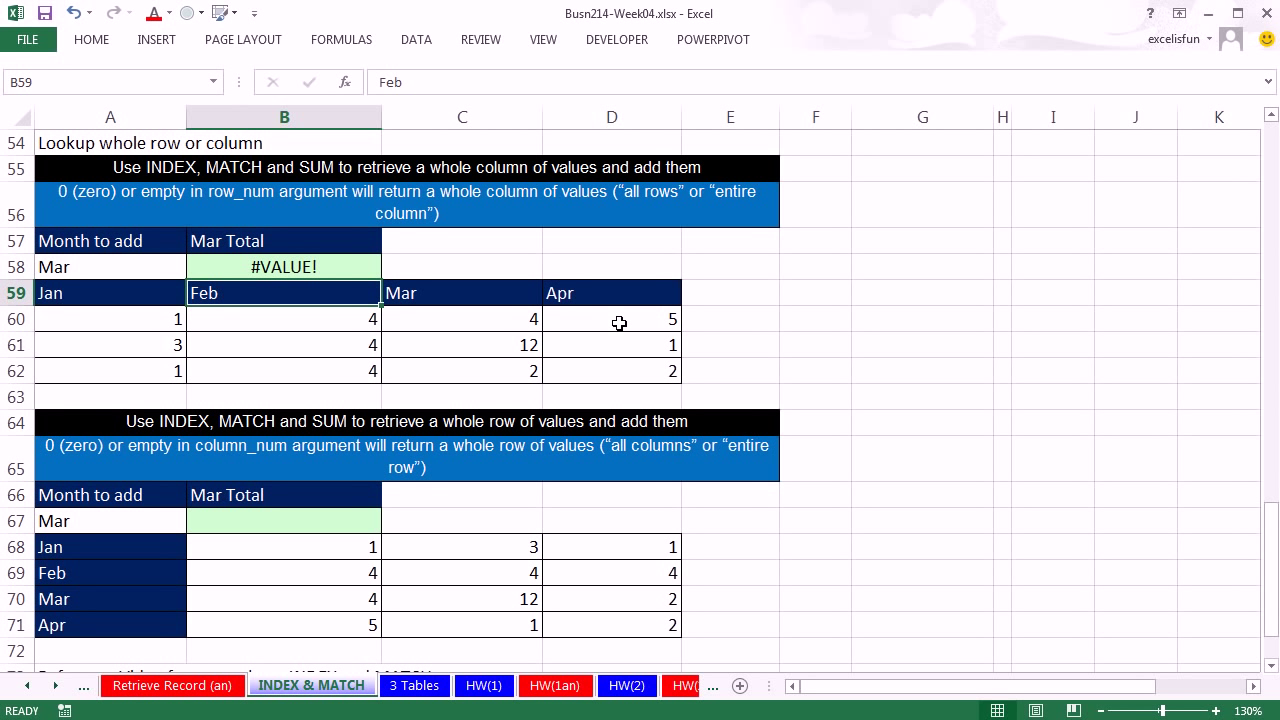
Evaluate the whole INDEX expression inside the B58 formula to inspect its array, and restore the formula.
double_click(291, 266)
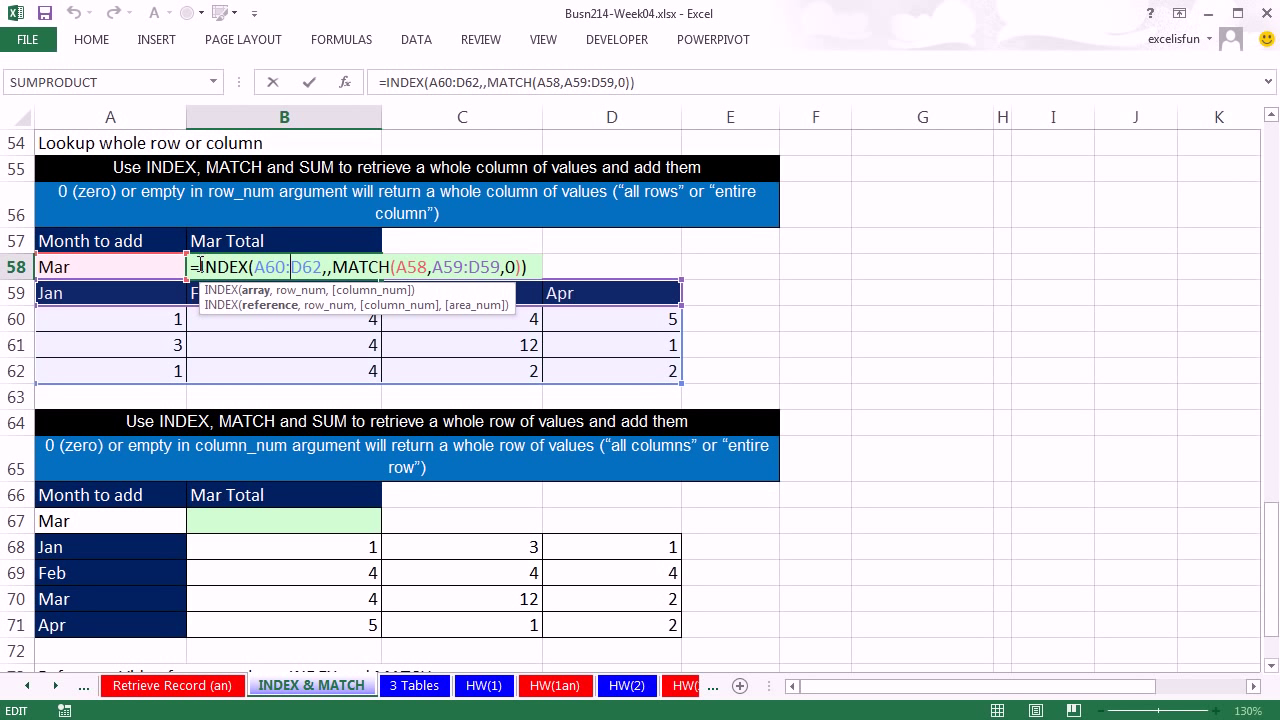
left_click_drag(196, 266, 656, 273)
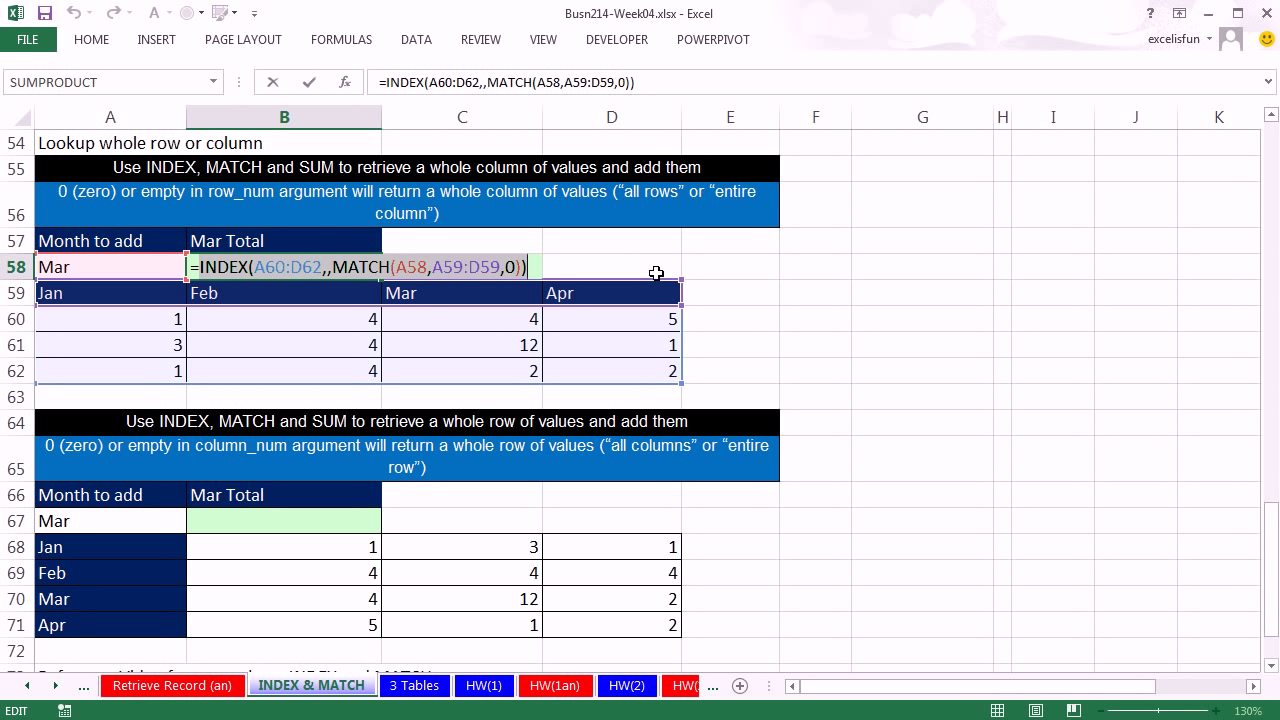
key("F9")
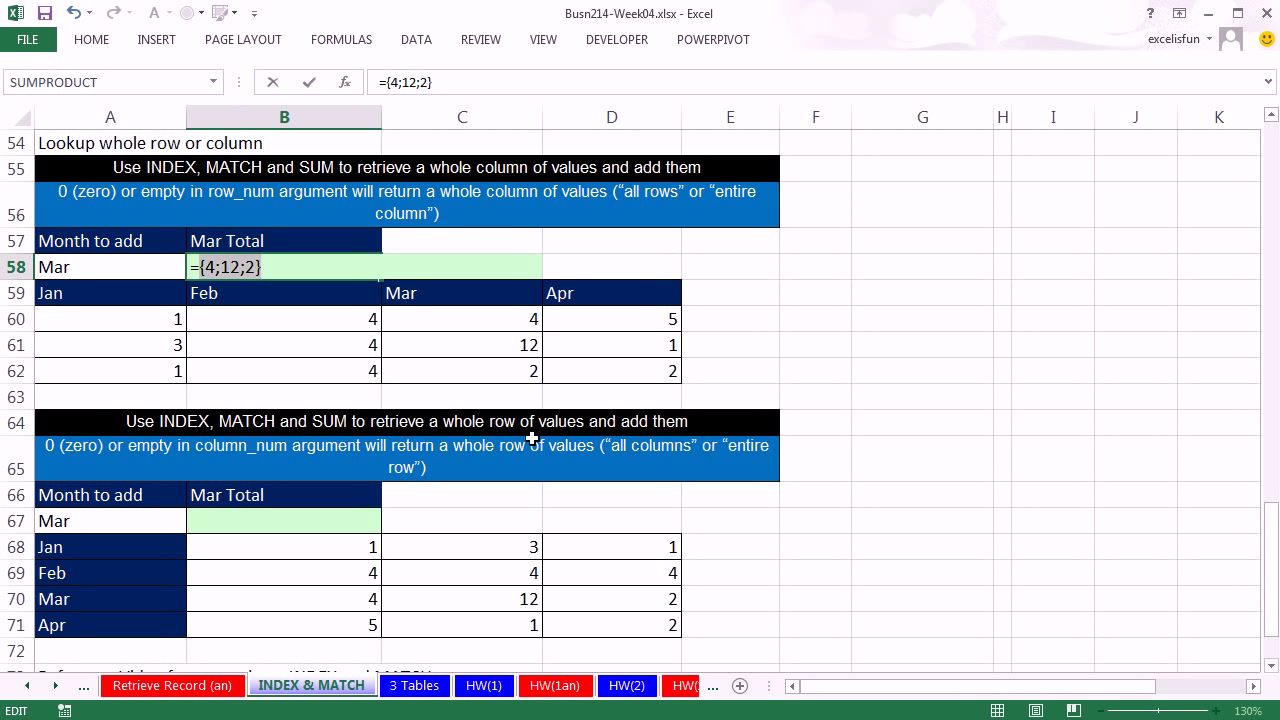
key("ctrl+z")
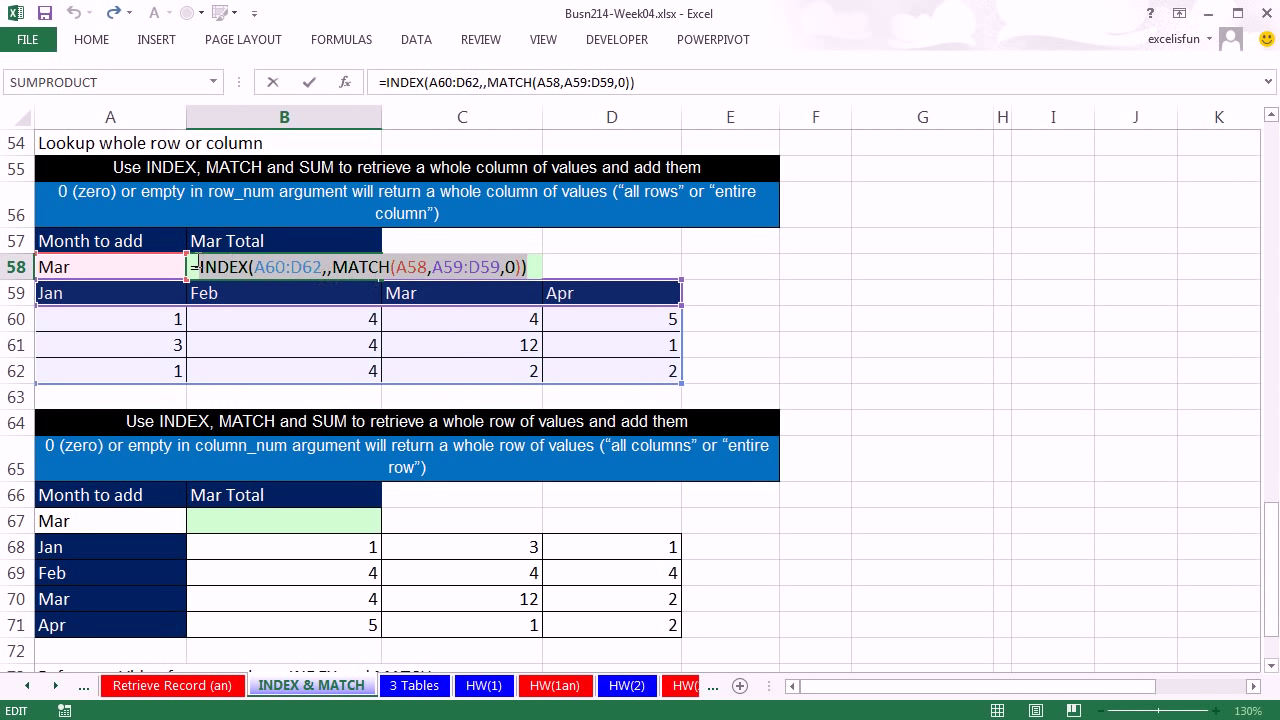
Wrap the B58 formula in SUM and enter =SUM(INDEX(A60:D62,,MATCH(A58,A59:D59,0))).
left_click(199, 268)
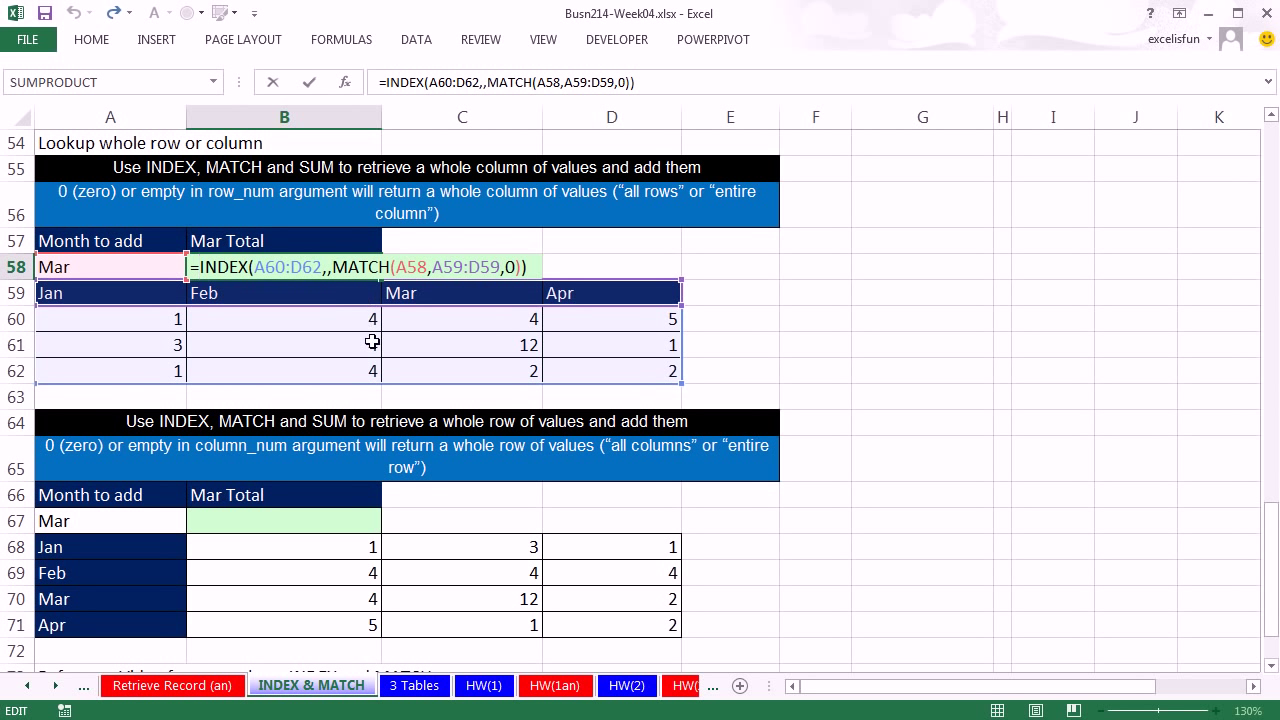
type("sum")
key("Tab")
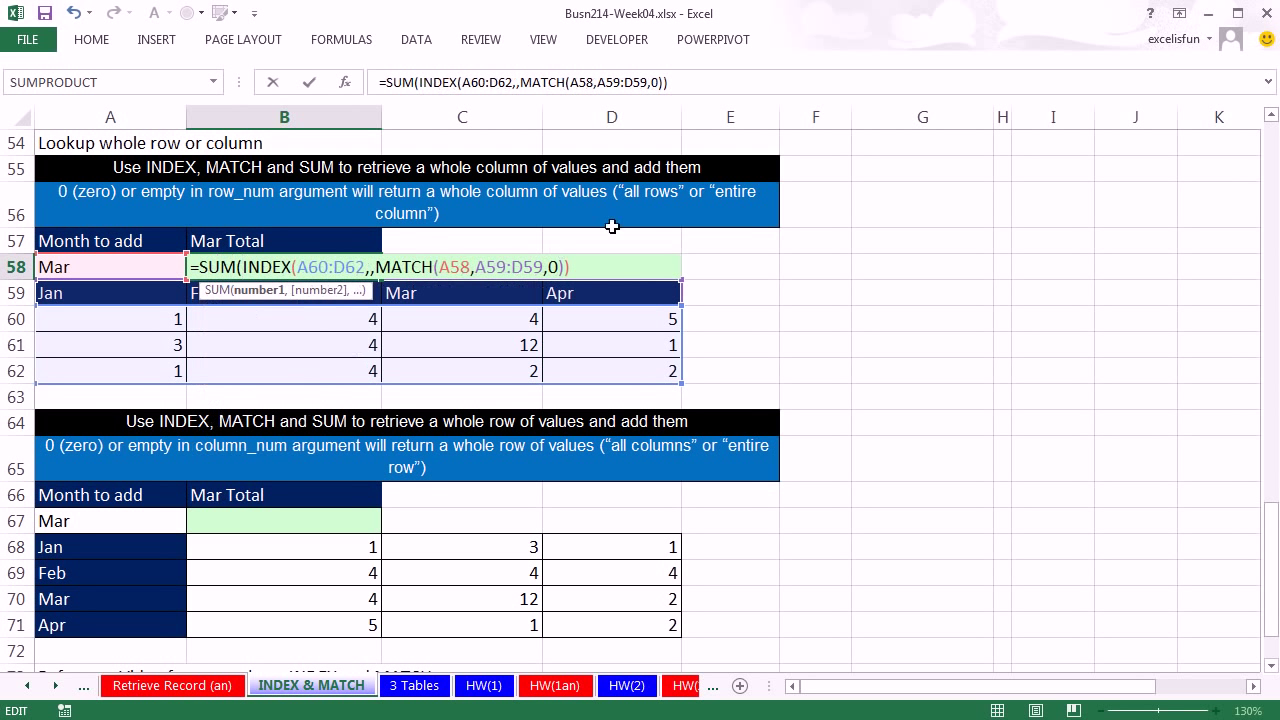
left_click(600, 268)
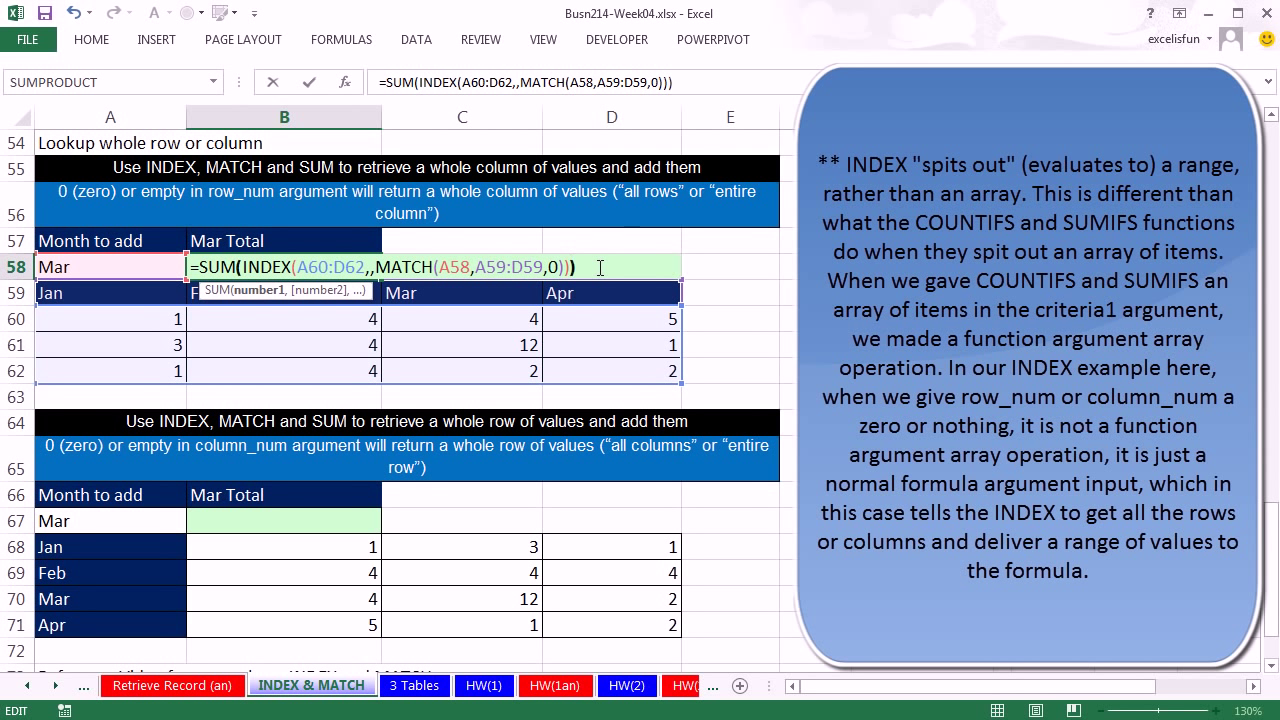
key("Return")
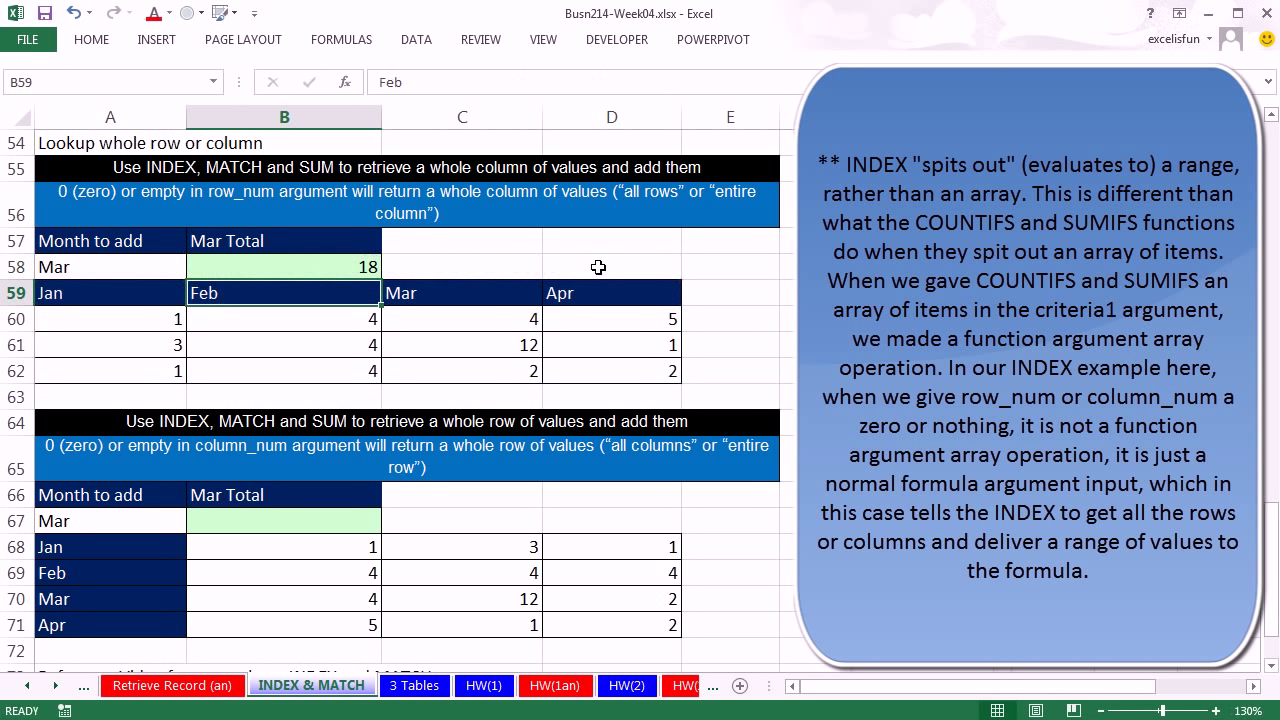
Open the B58 formula to examine the INDEX function nested inside SUM, and leave cell editing.
double_click(360, 267)
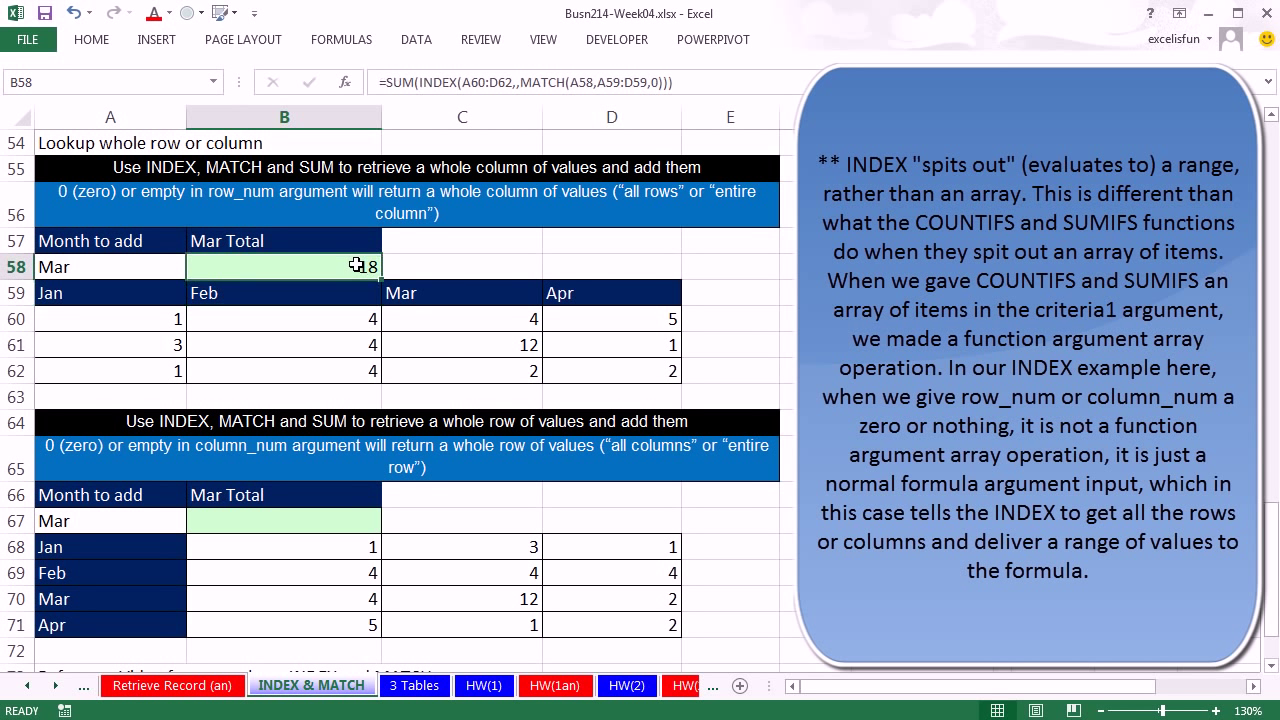
left_click(252, 265)
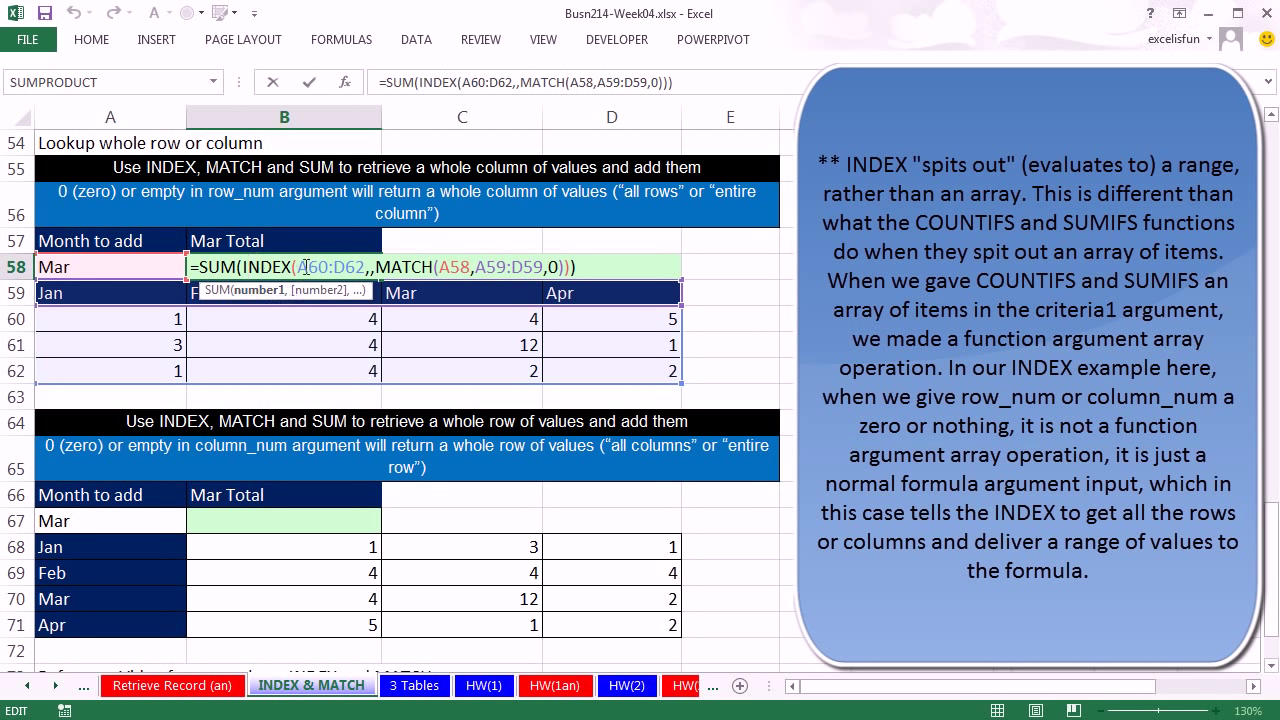
left_click(299, 267)
key("Escape")
Test the column total by choosing Jan and finally Feb as the month to add in A58, and check B58.
left_click(157, 264)
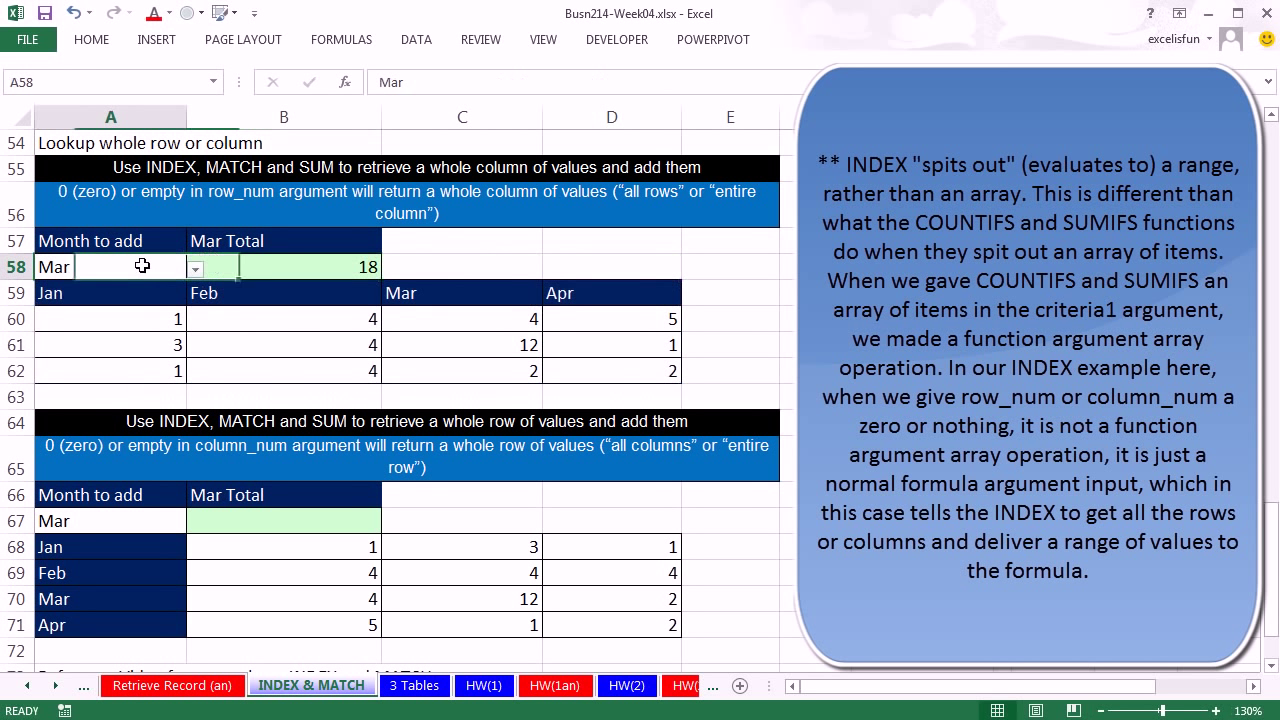
left_click(195, 268)
left_click(112, 290)
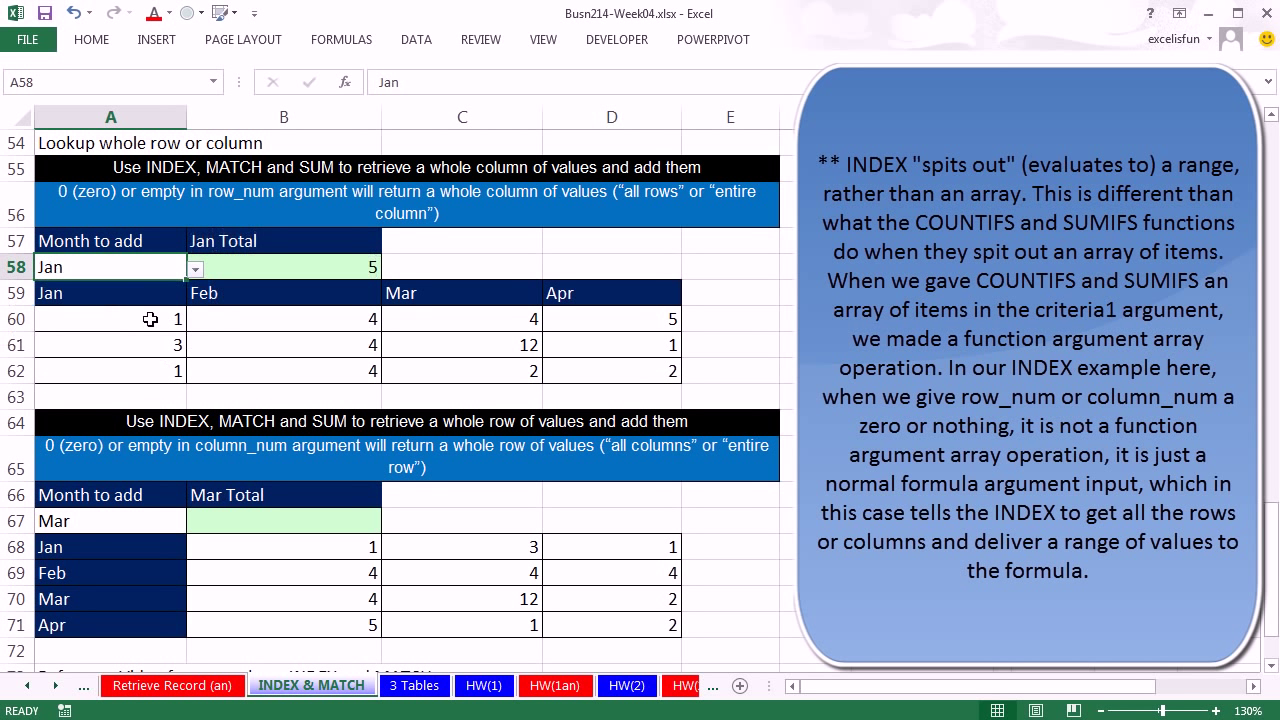
left_click(196, 268)
left_click(58, 308)
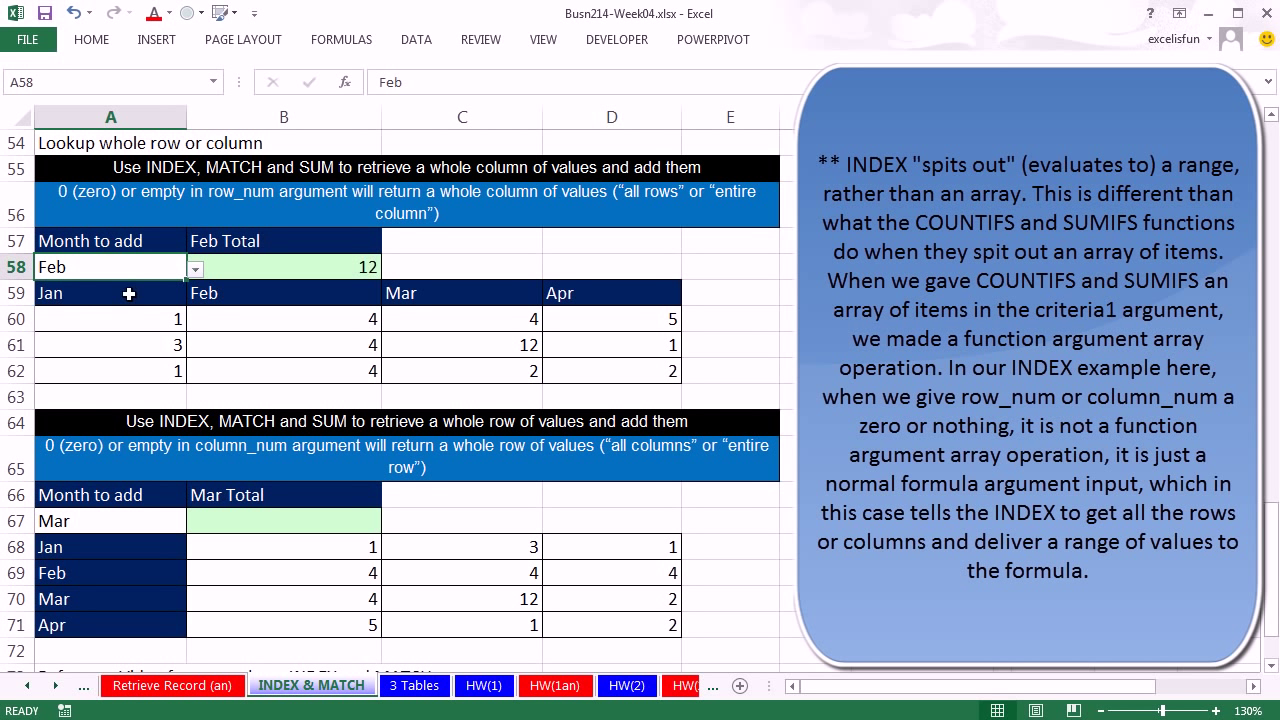
left_click(323, 265)
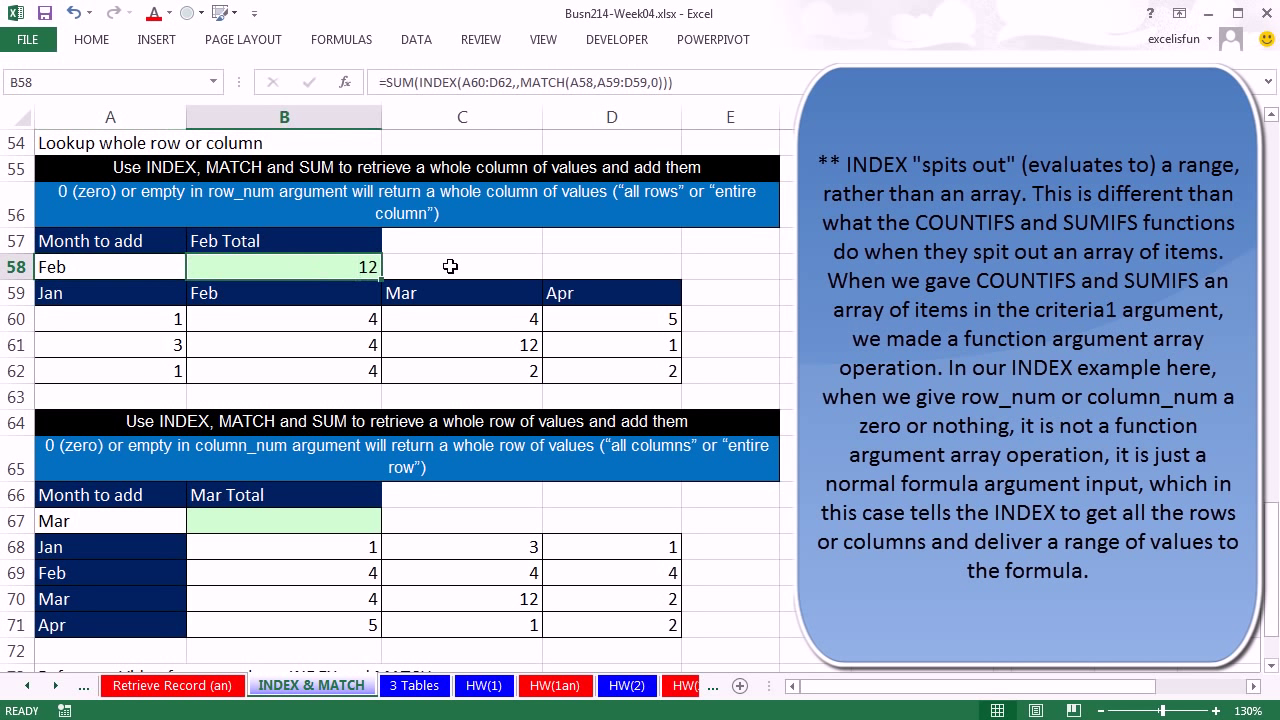
Begin an INDEX formula in B67 with B68:D71 as the array argument.
left_click(345, 521)
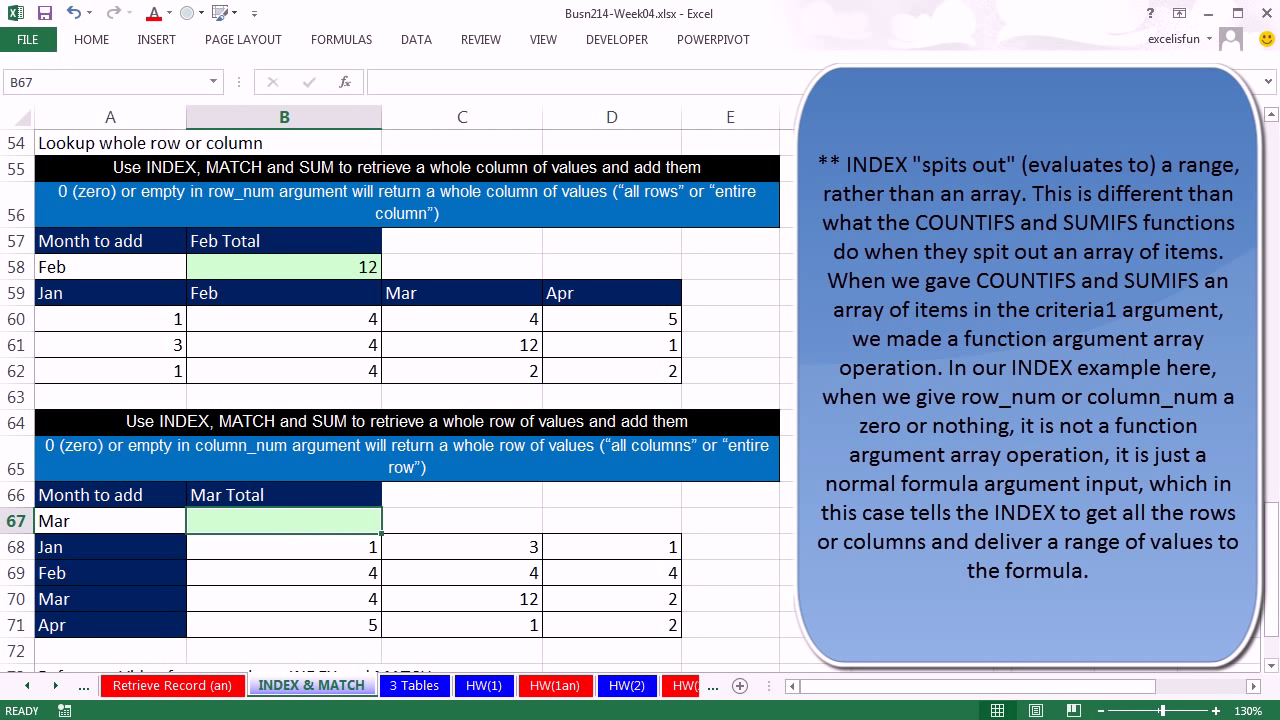
type("=INDEX(")
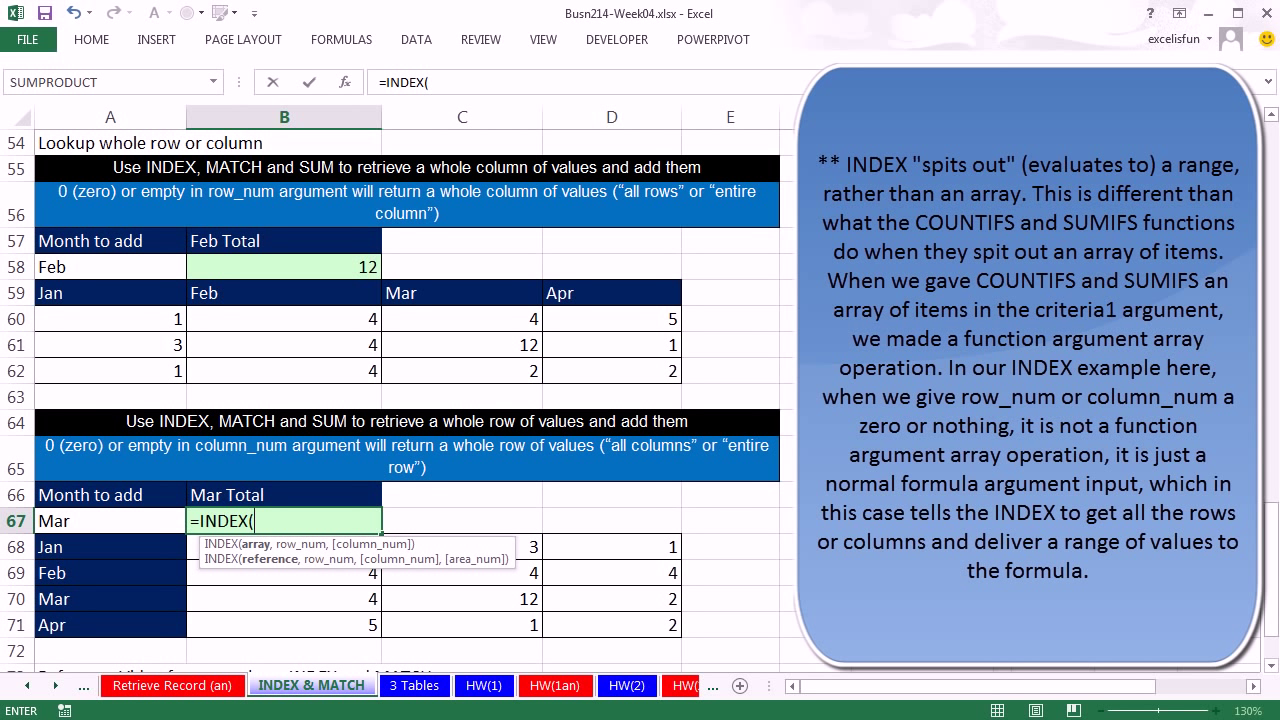
left_click_drag(603, 628, 304, 545)
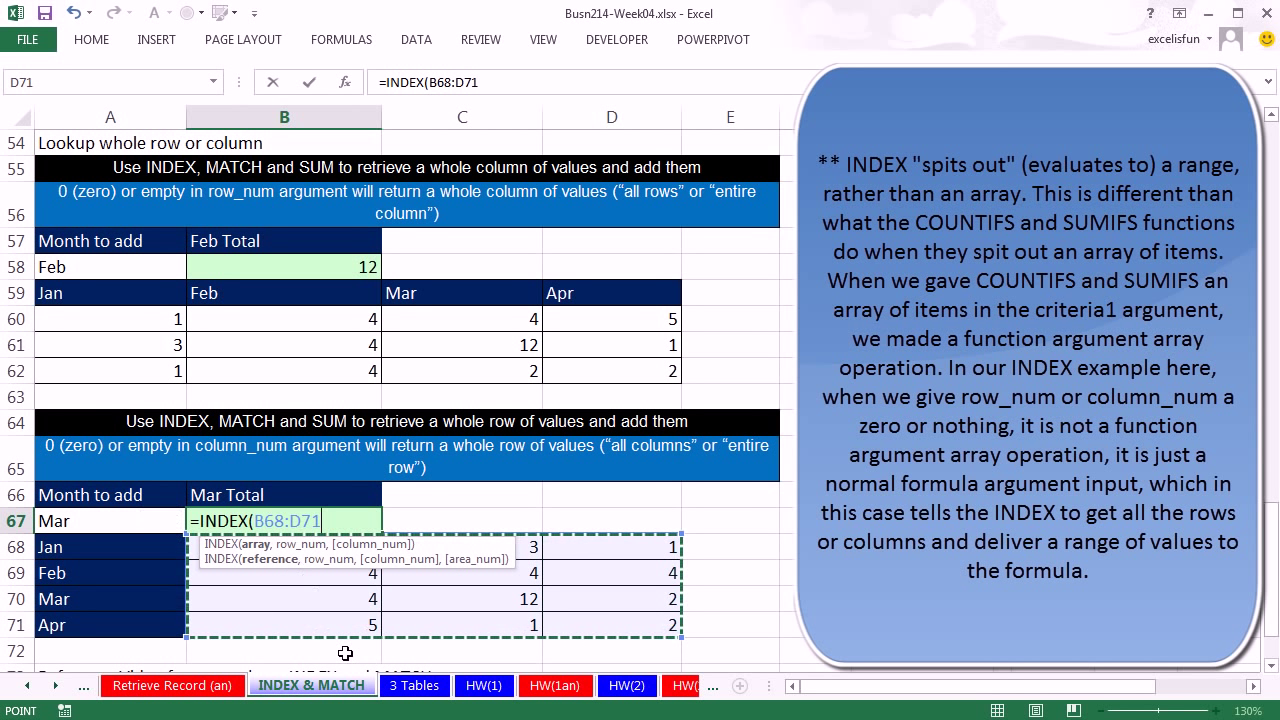
type(",")
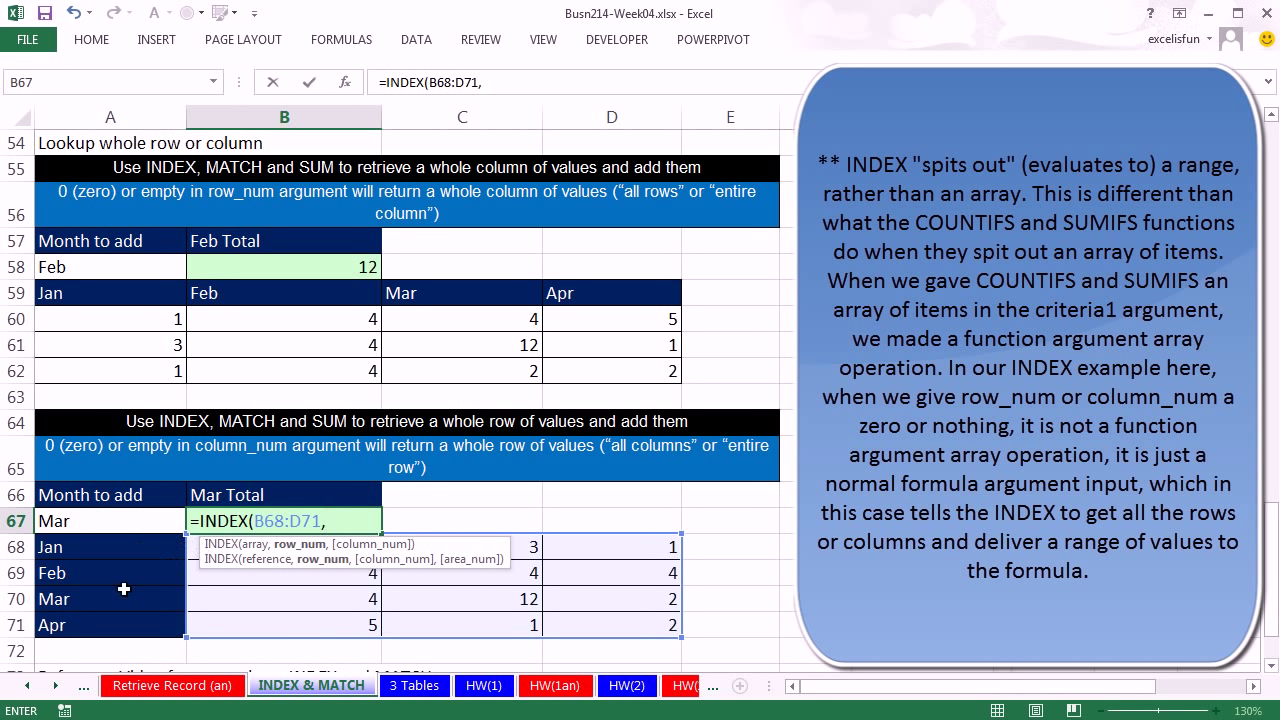
Add MATCH(A67,A68:A71,0) as the row_num argument of the INDEX formula in B67.
type("mat")
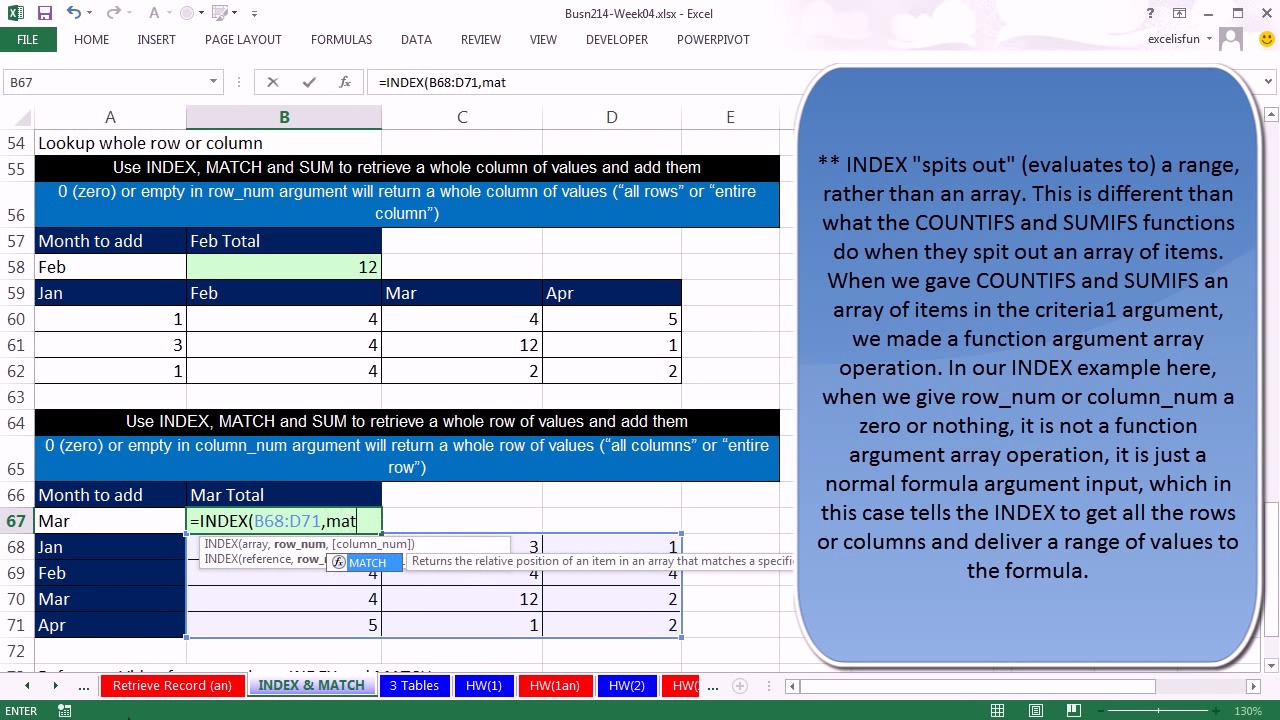
key("Tab")
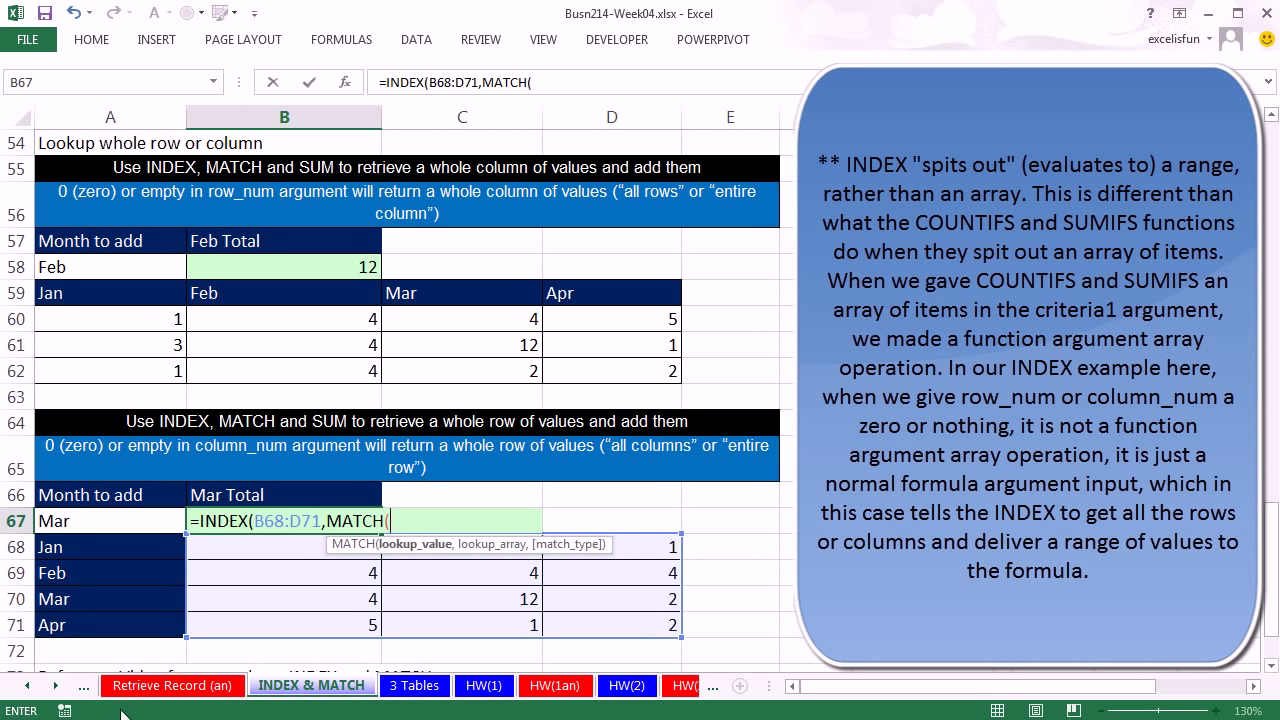
left_click(76, 525)
type(",")
left_click_drag(142, 546, 140, 620)
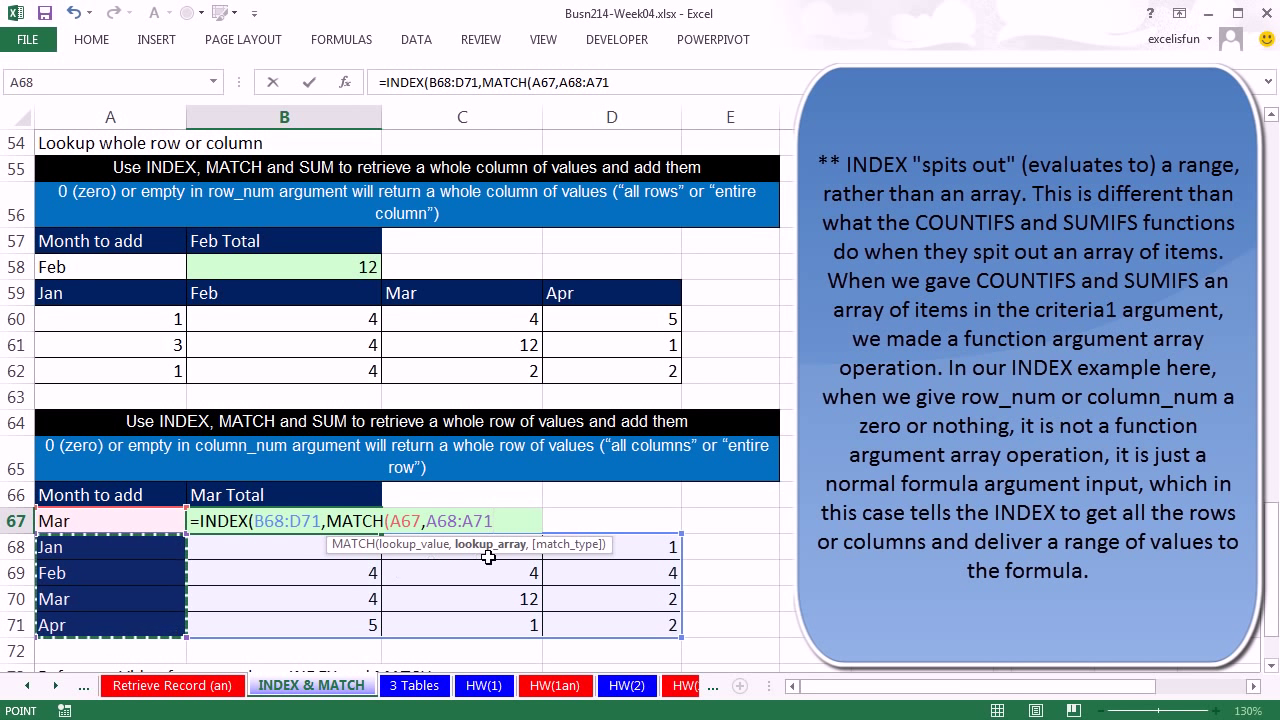
type(",")
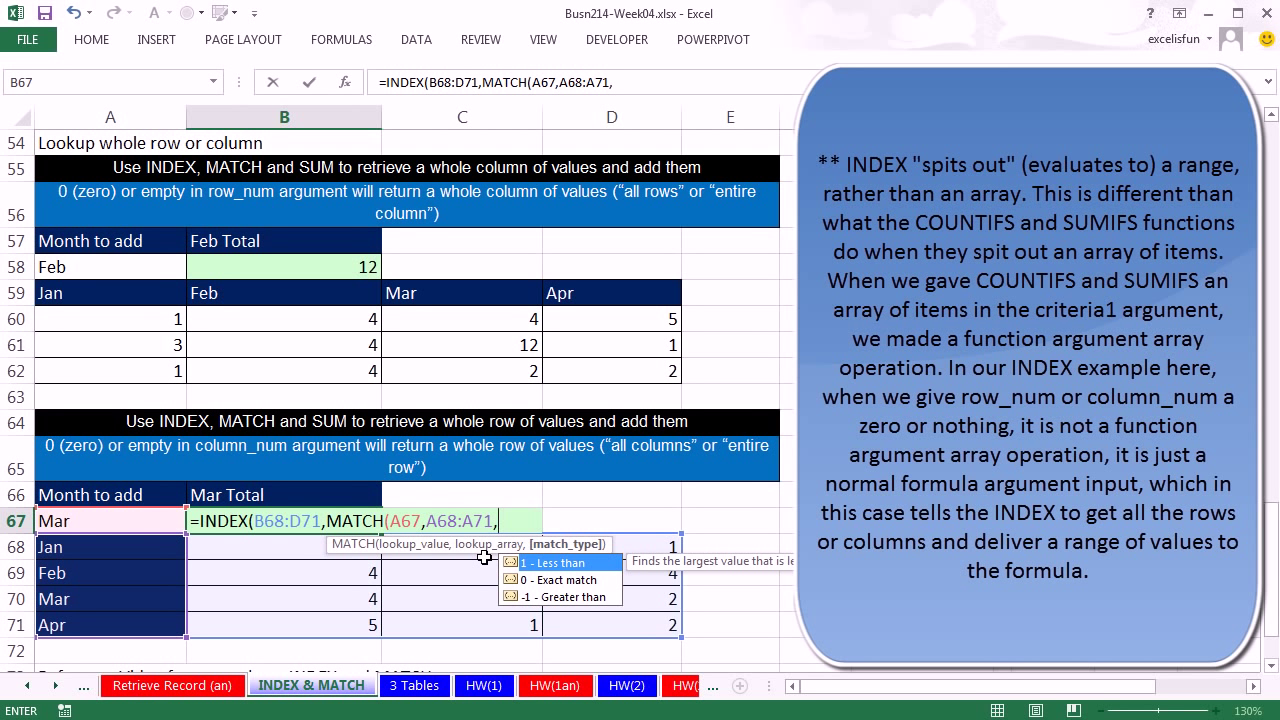
type("0)")
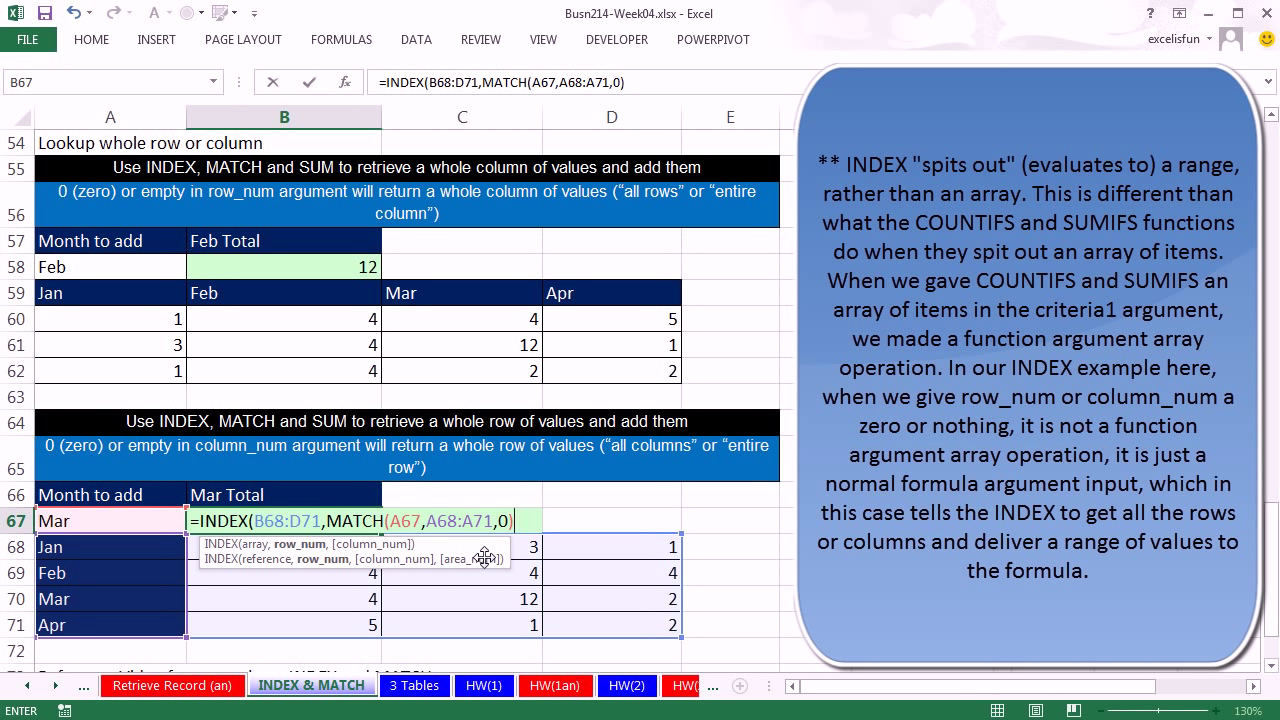
Evaluate the row_num argument of the INDEX formula in B67 to check its position number, and restore the MATCH function.
left_click(302, 546)
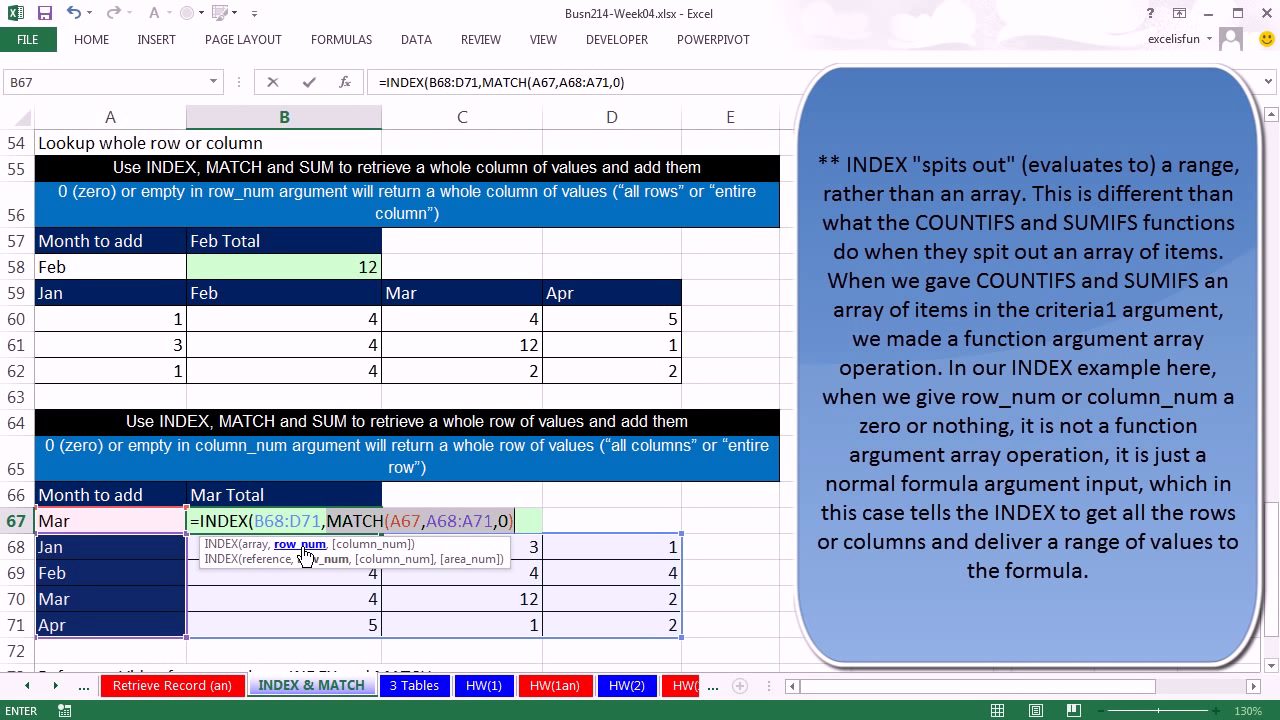
type("3")
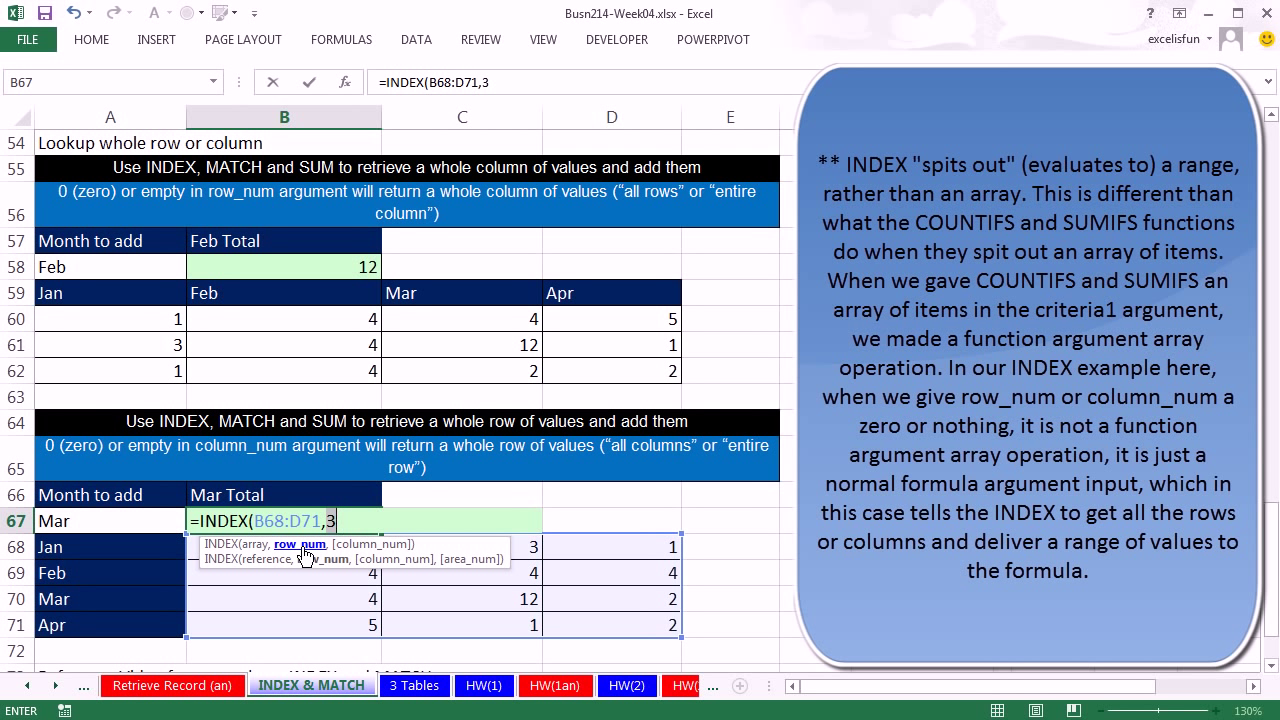
key("ctrl+z")
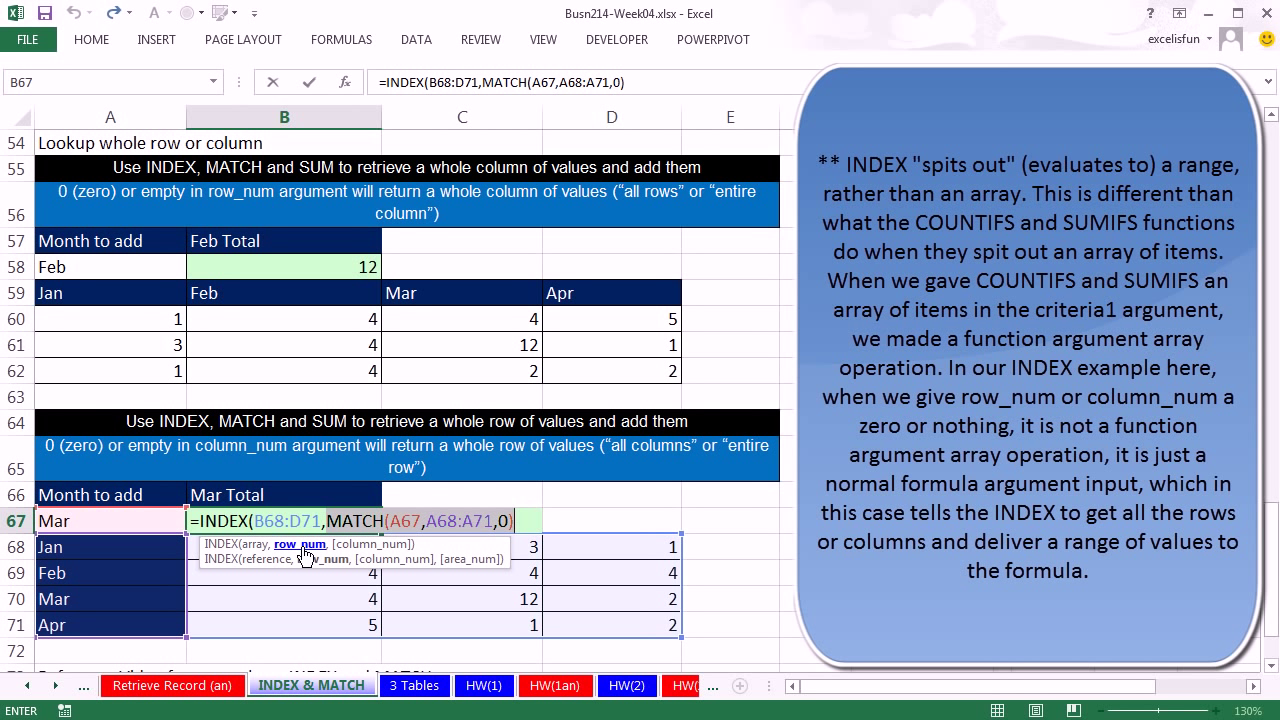
left_click(524, 517)
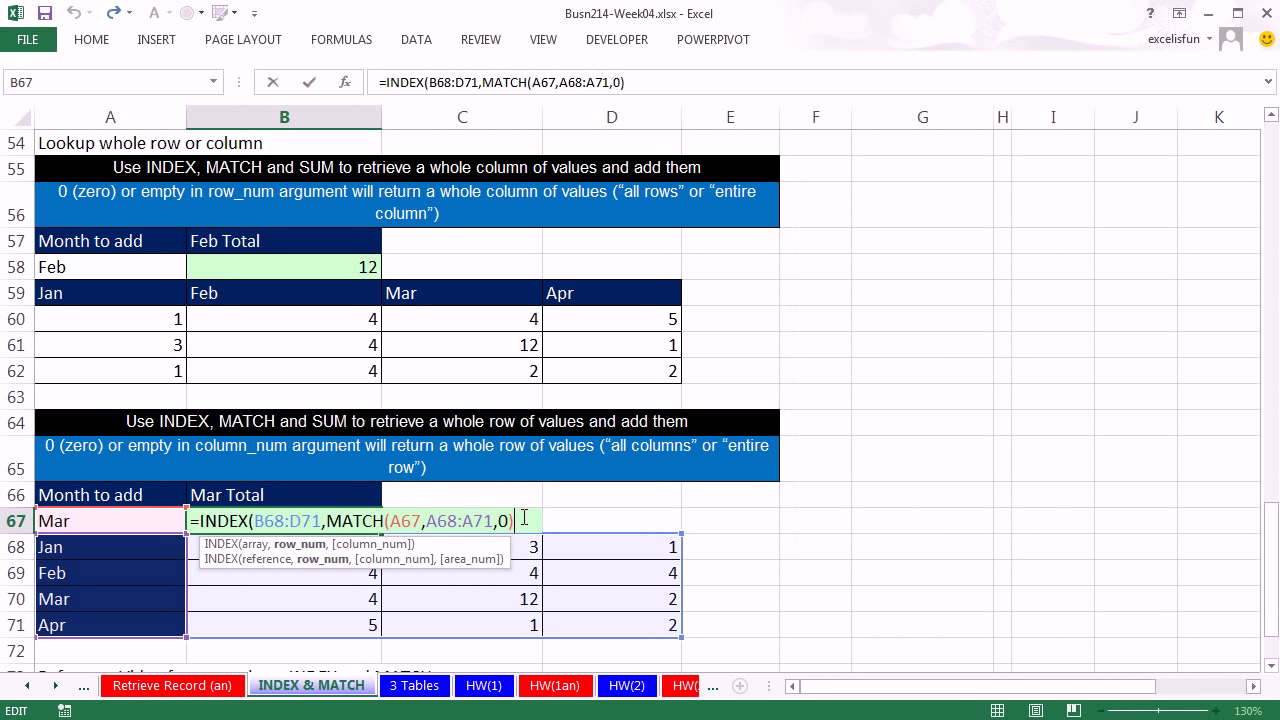
Close the INDEX function in B67, try 0 as the column_num argument, and leave column_num empty.
type(",")
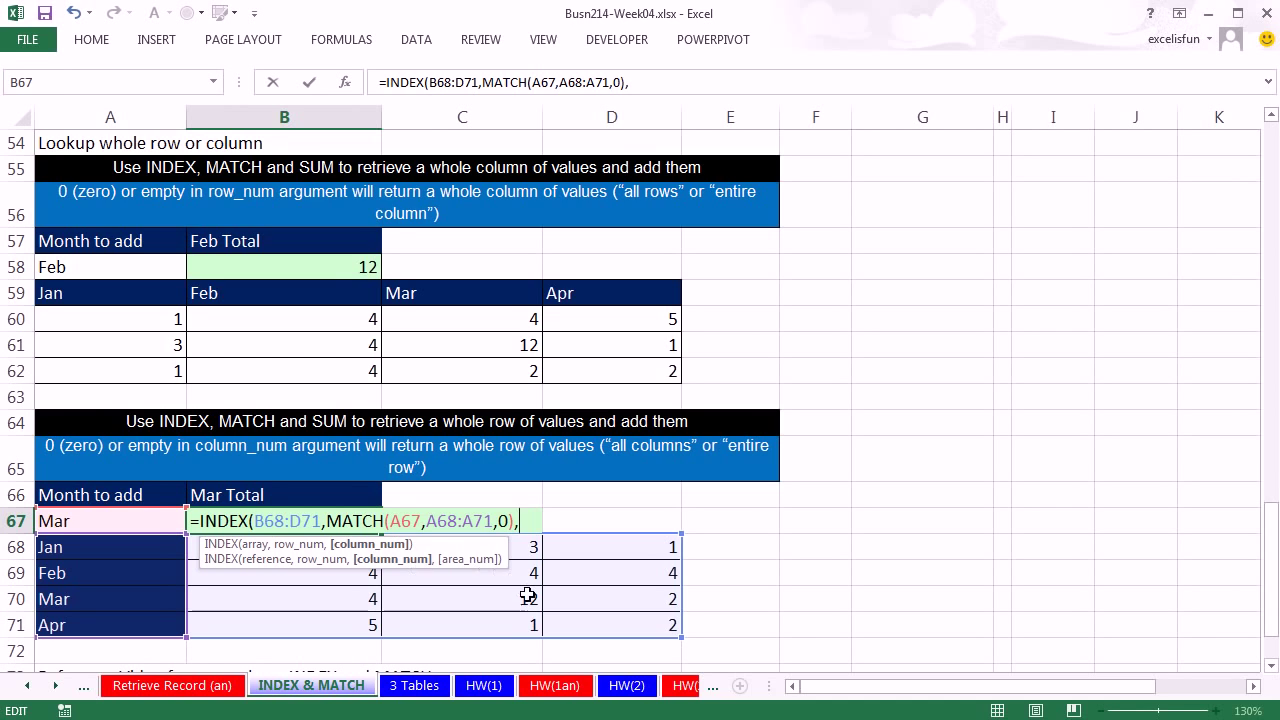
type(")")
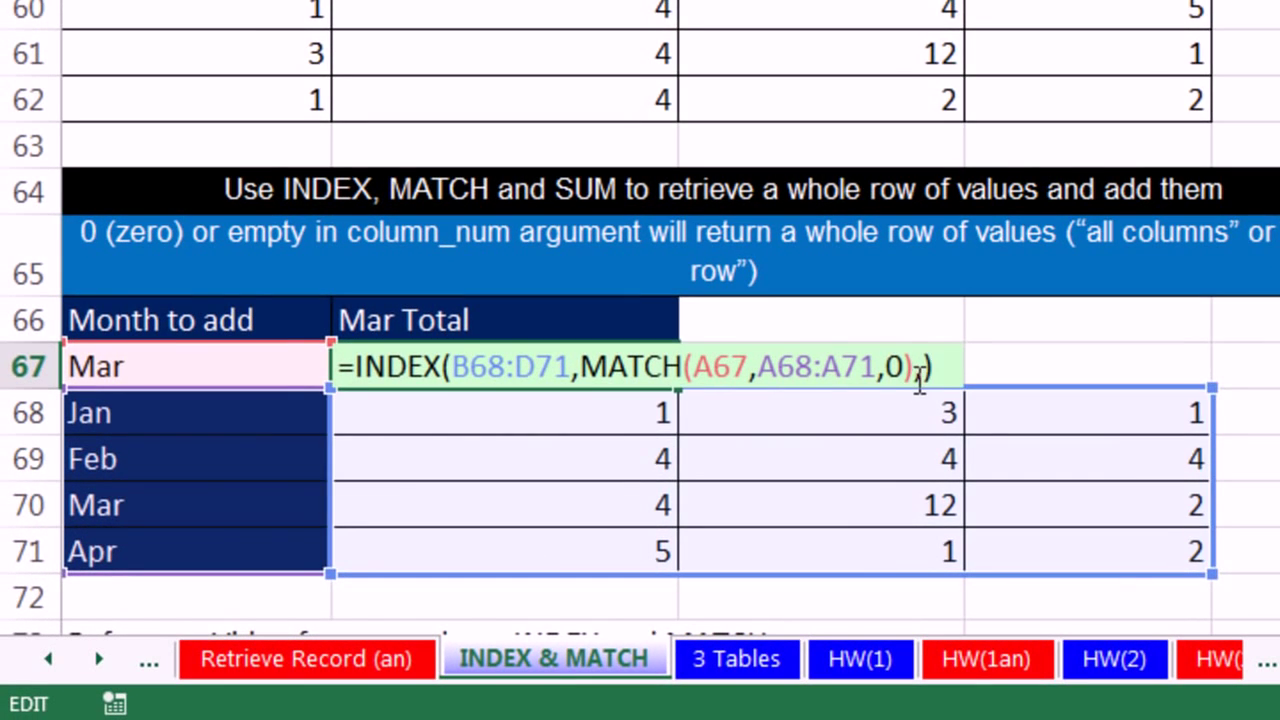
key("Left")
type("0")
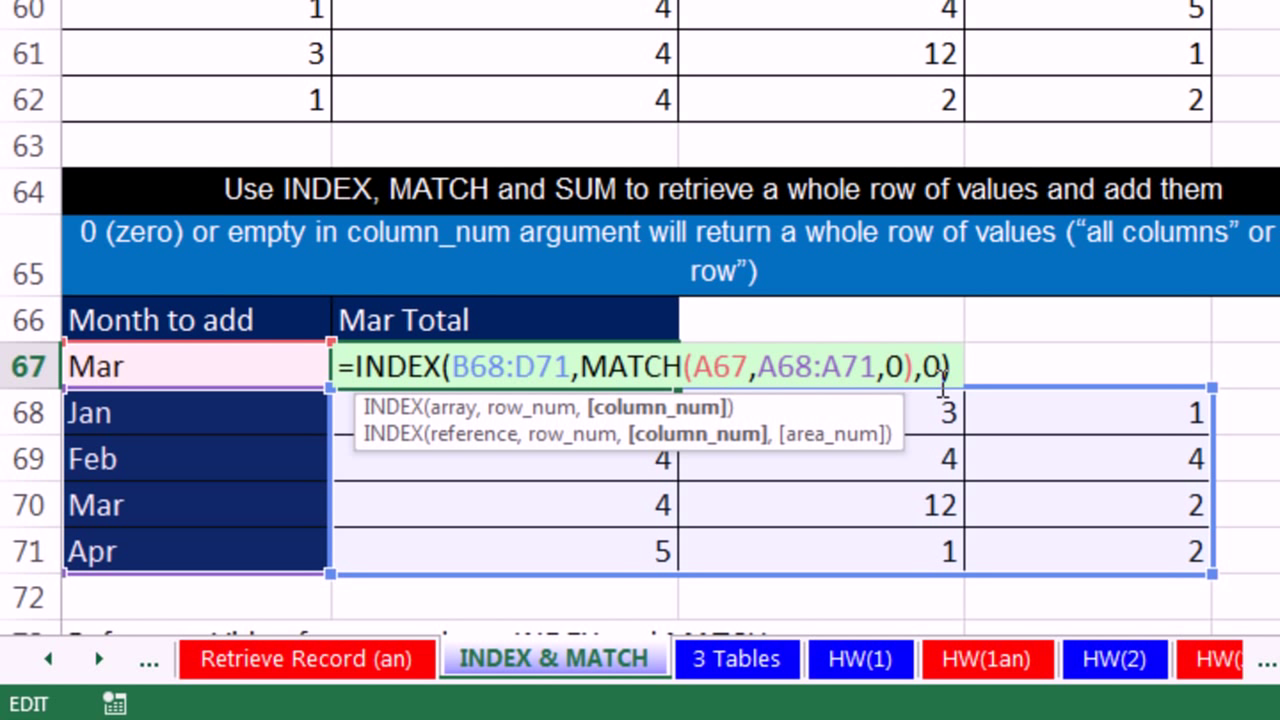
key("BackSpace")
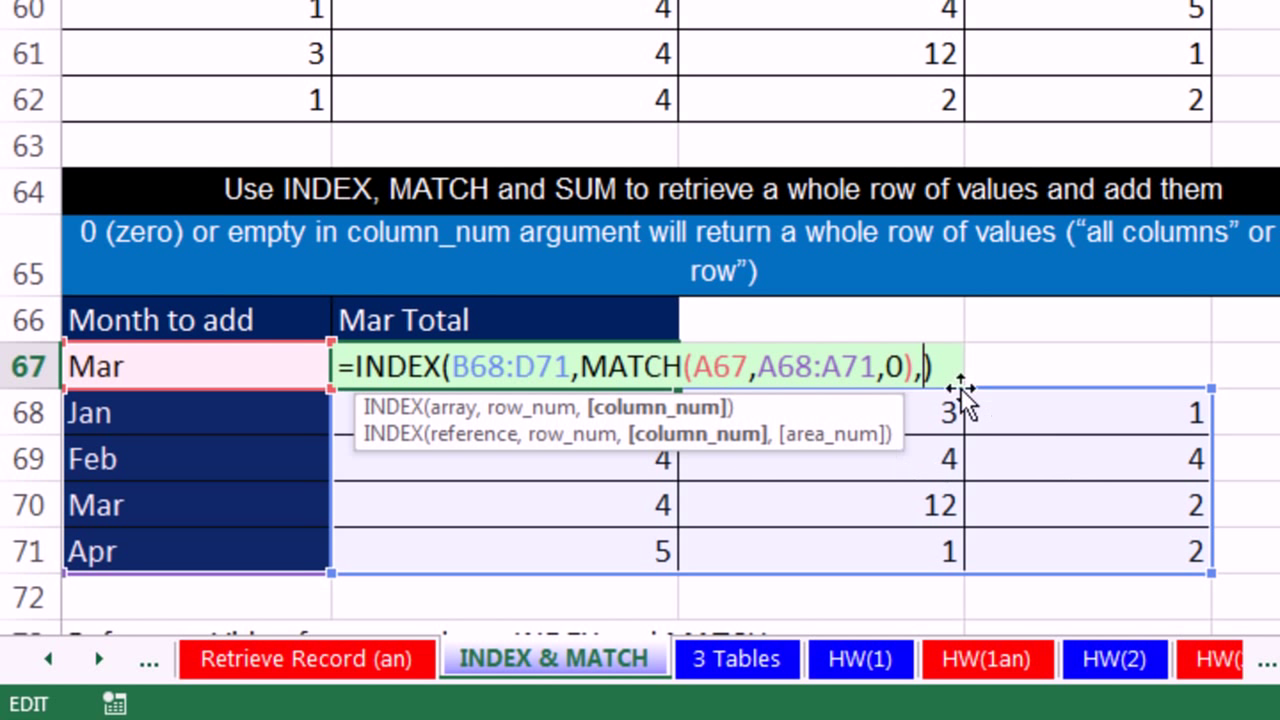
Evaluate the whole INDEX formula in B67 to inspect the row array, restore it, and place the cursor before INDEX.
left_click_drag(955, 366, 106, 352)
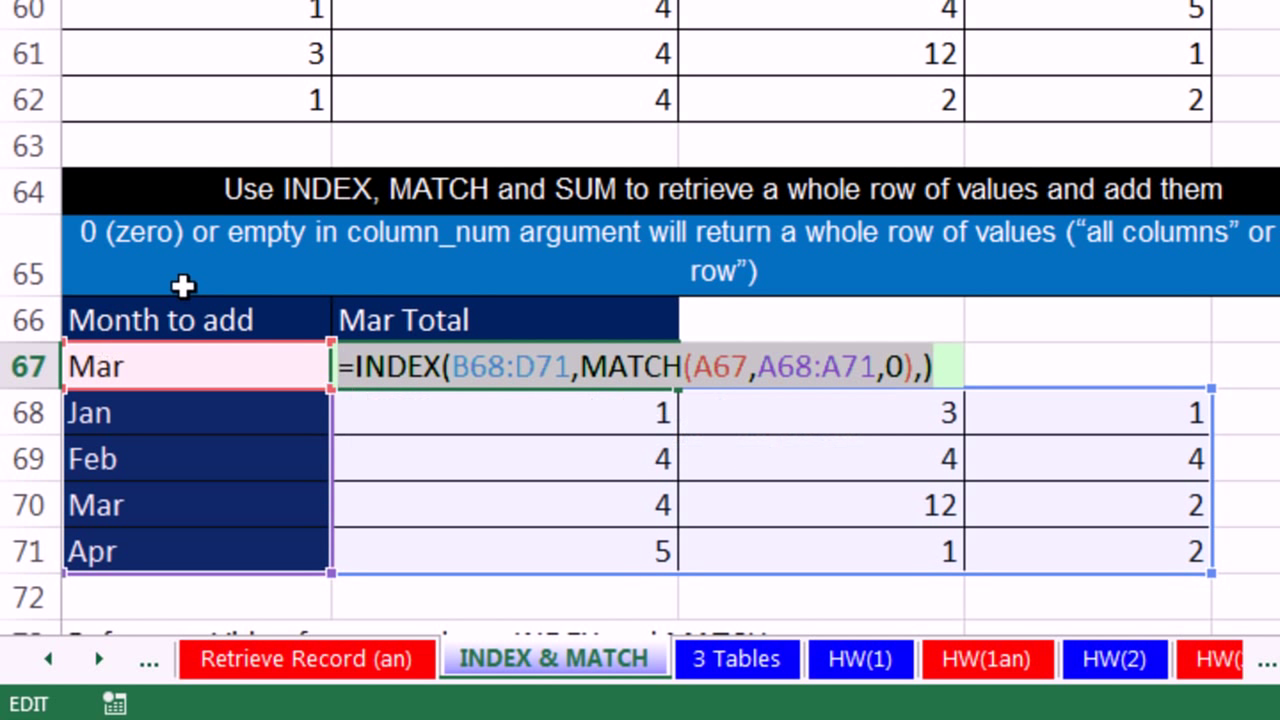
key("F9")
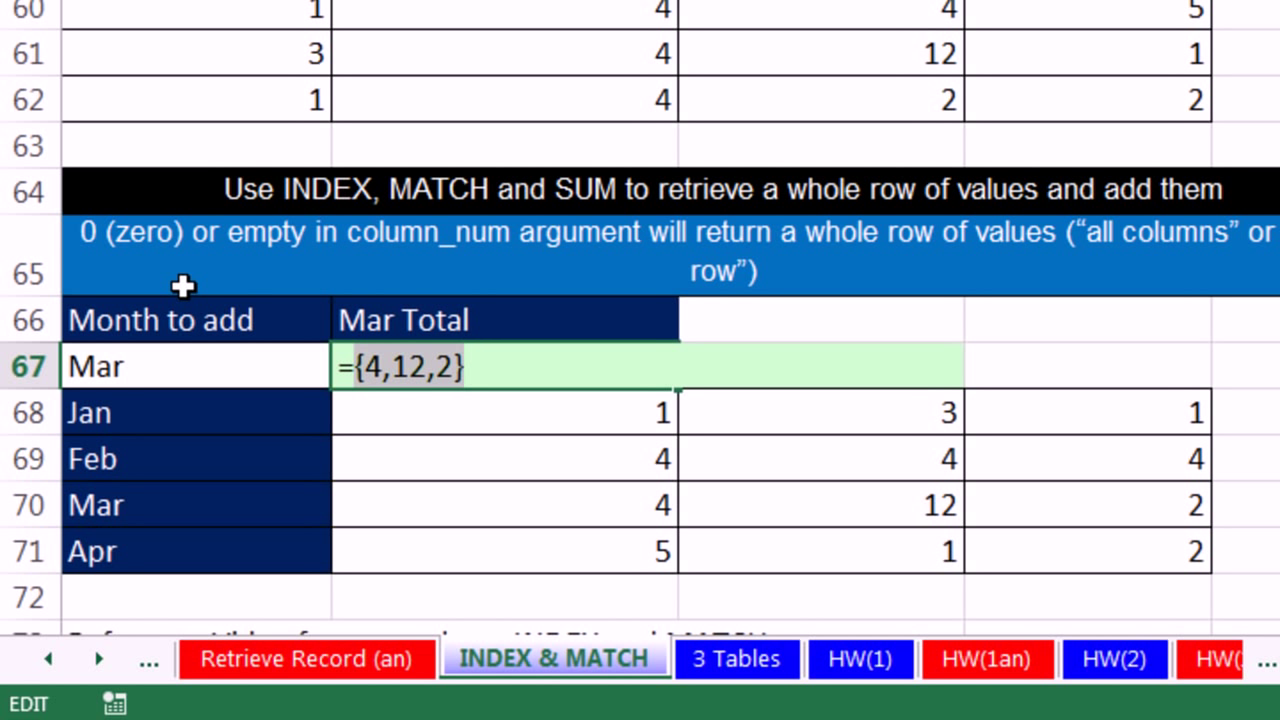
key("ctrl+z")
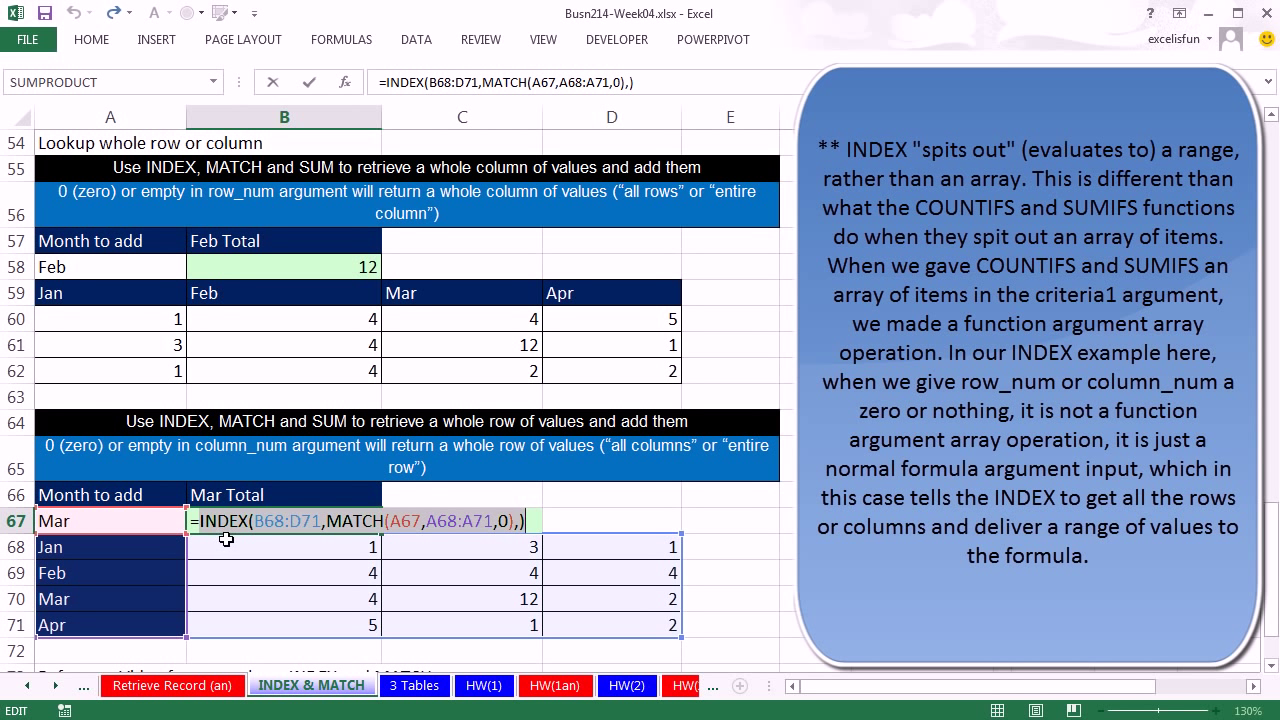
left_click(200, 521)
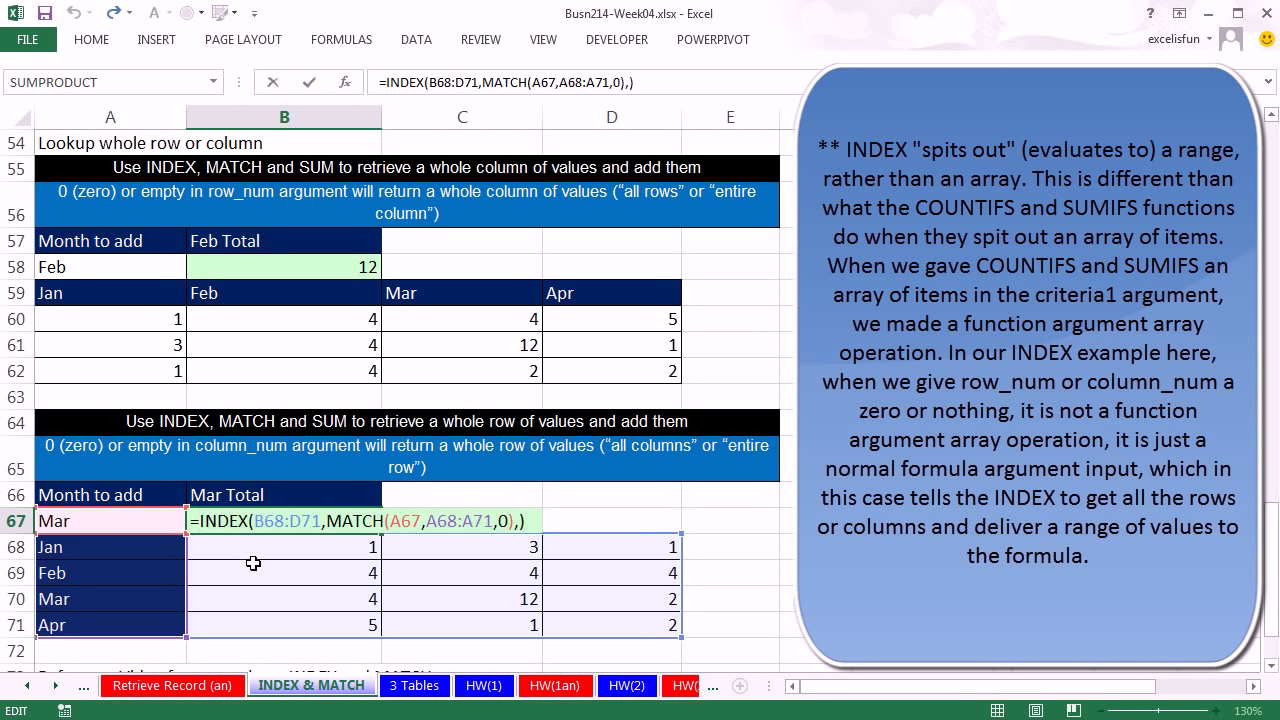
Wrap the INDEX formula in B67 in the SUM function, close the parentheses, and enter it in the cell.
type("SUM(")
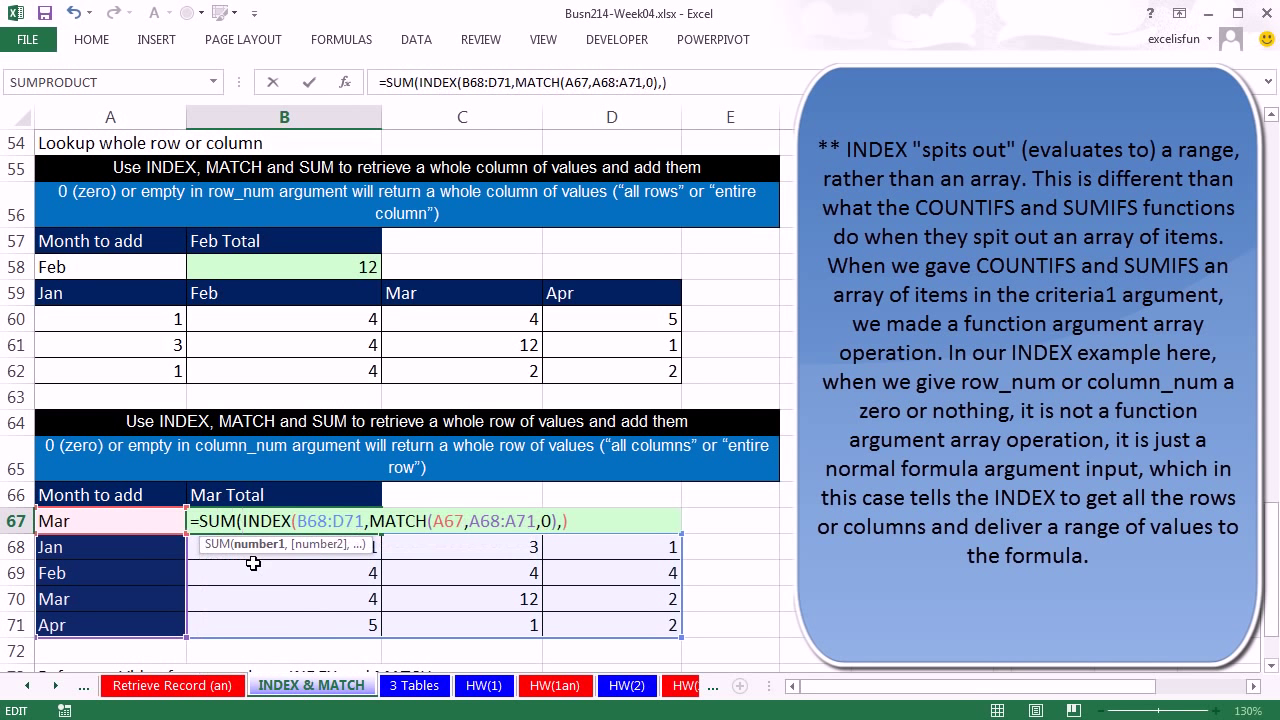
left_click(589, 518)
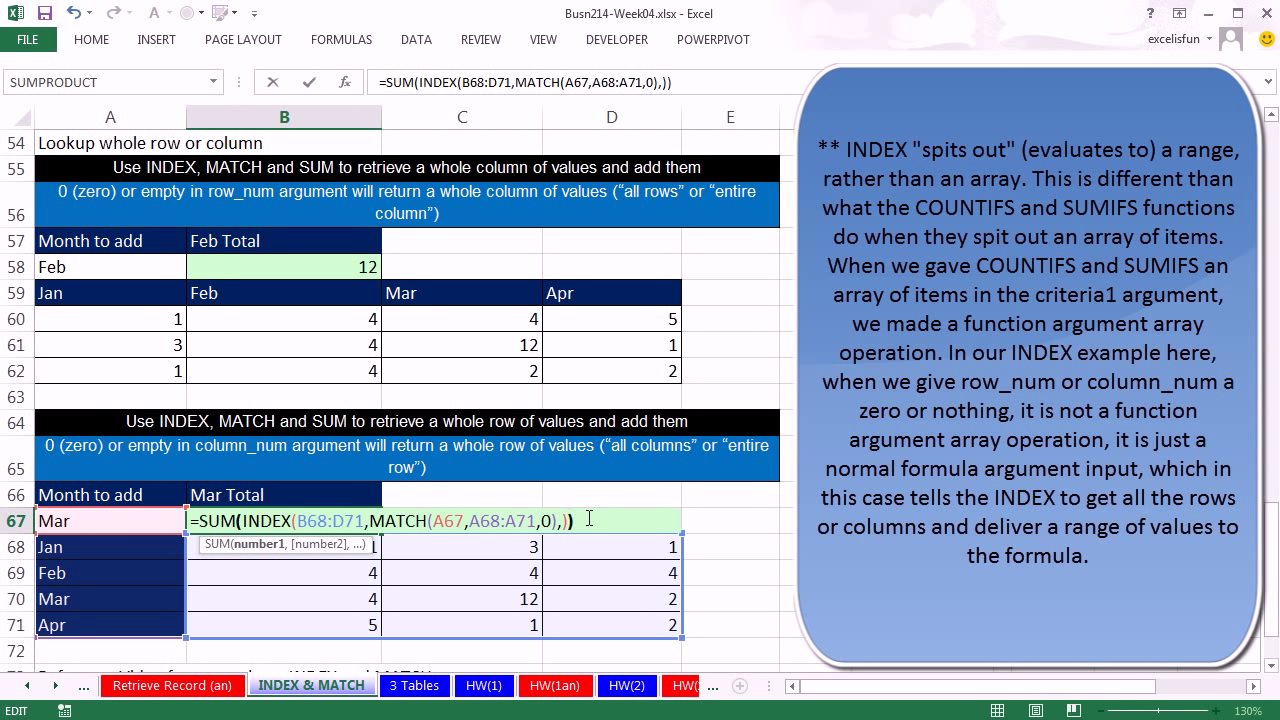
key("ctrl+Return")
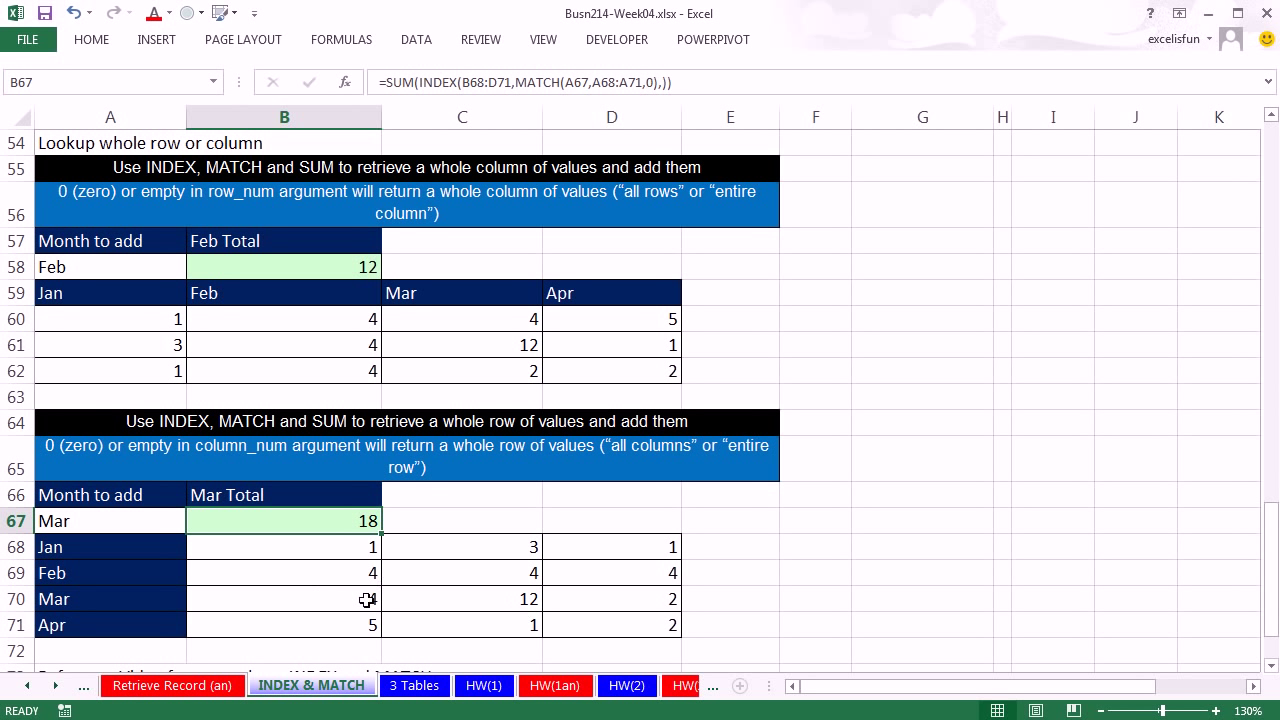
Choose Jan as the month to add in A67 to test the row total formula.
left_click(150, 518)
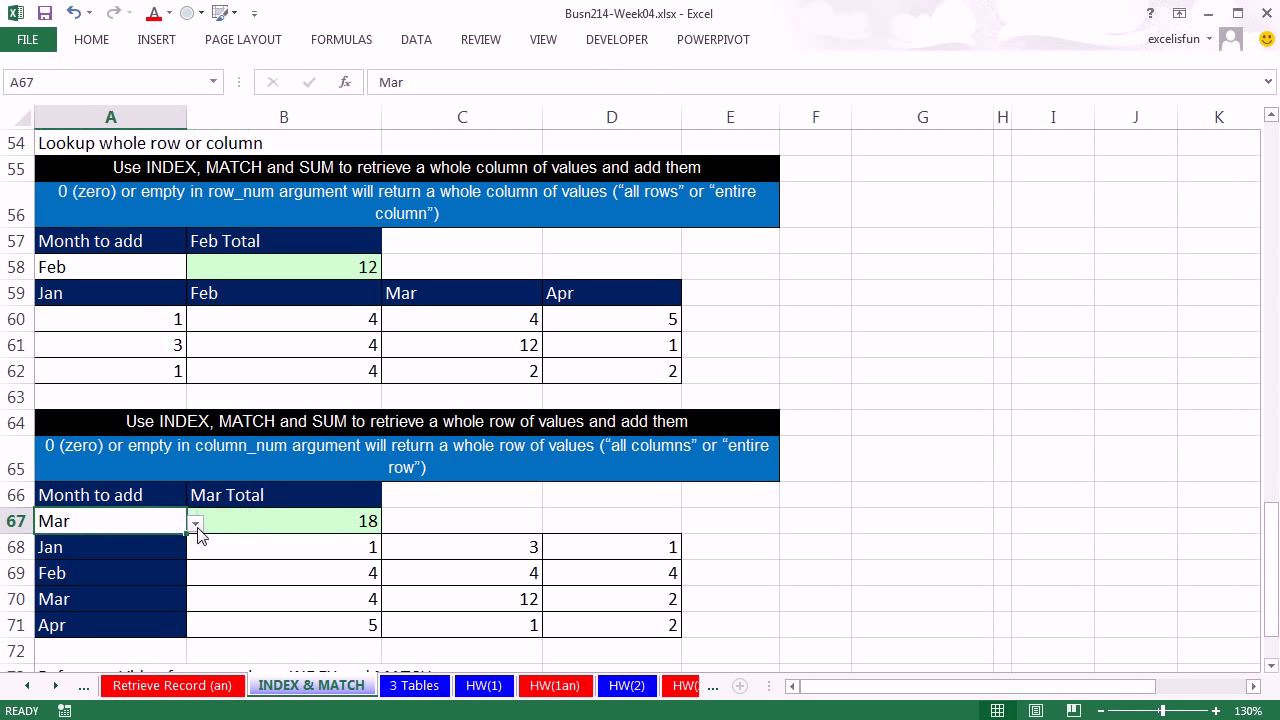
left_click(196, 524)
left_click(102, 545)
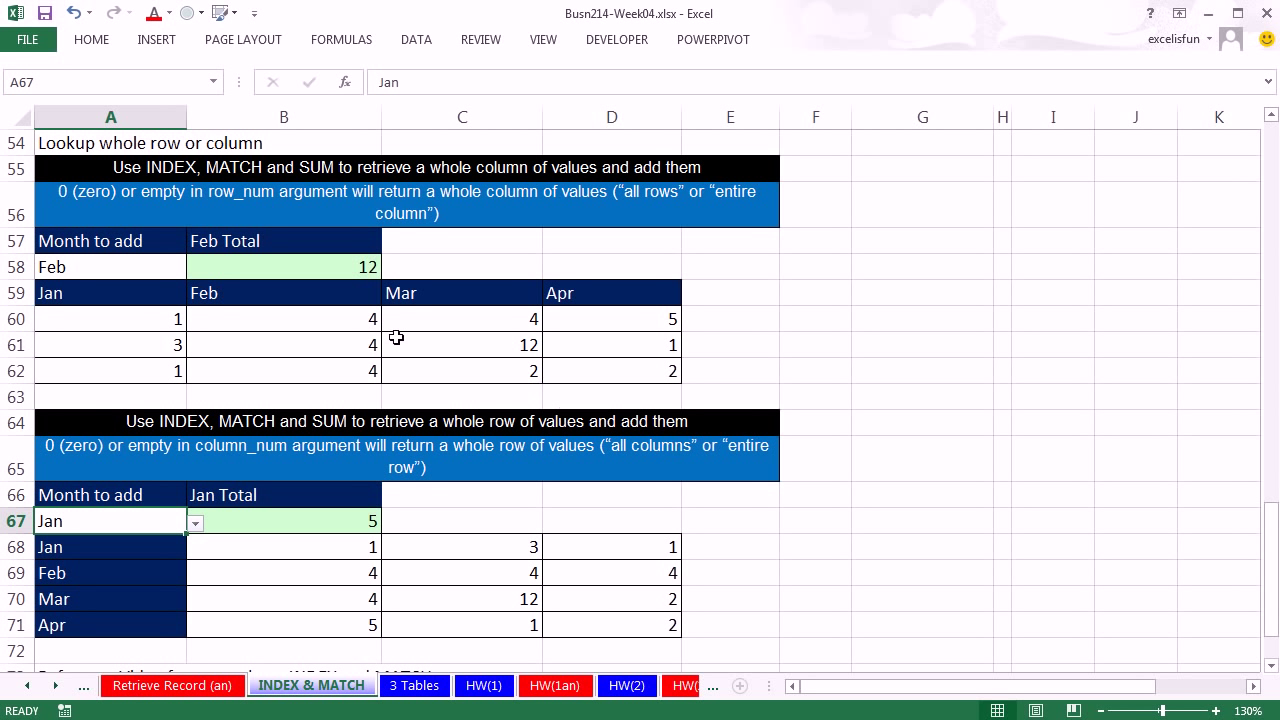
Highlight the Feb values in B60:B62 and review the two-way INDEX and MATCH formula for the discount in B51.
left_click(320, 320)
left_click_drag(320, 333, 329, 366)
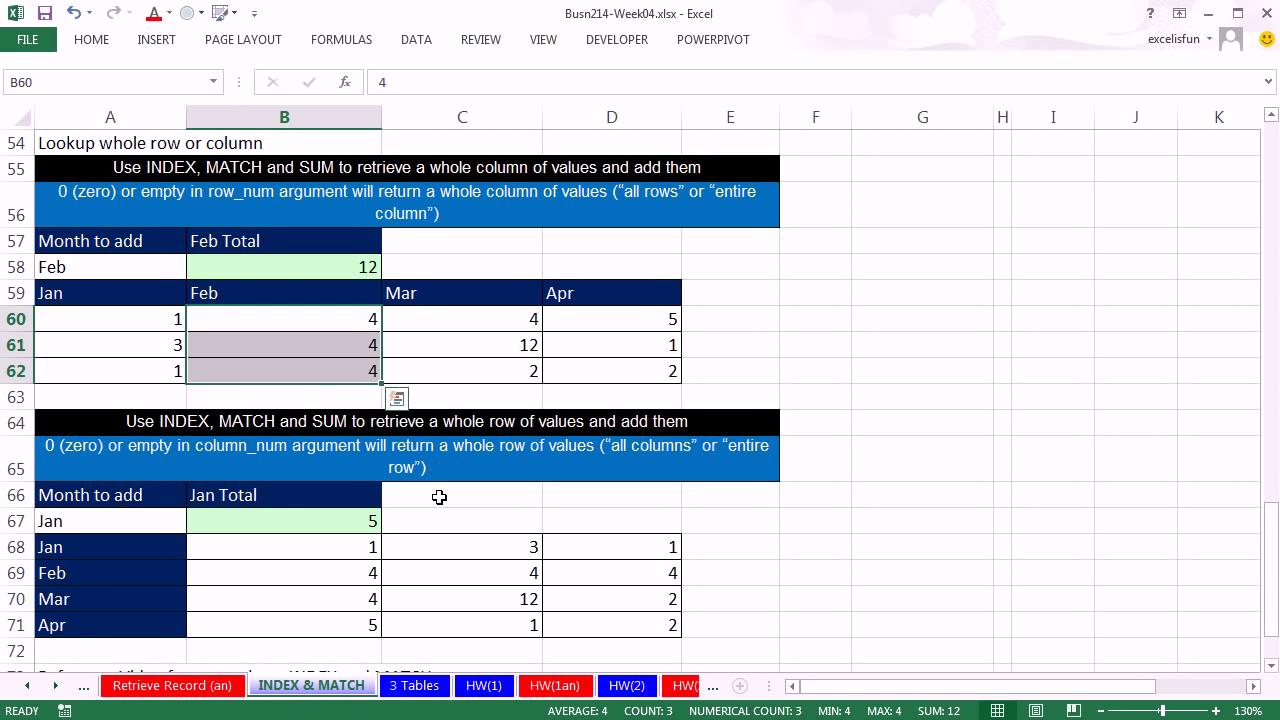
scroll(436, 500, "up", 5)
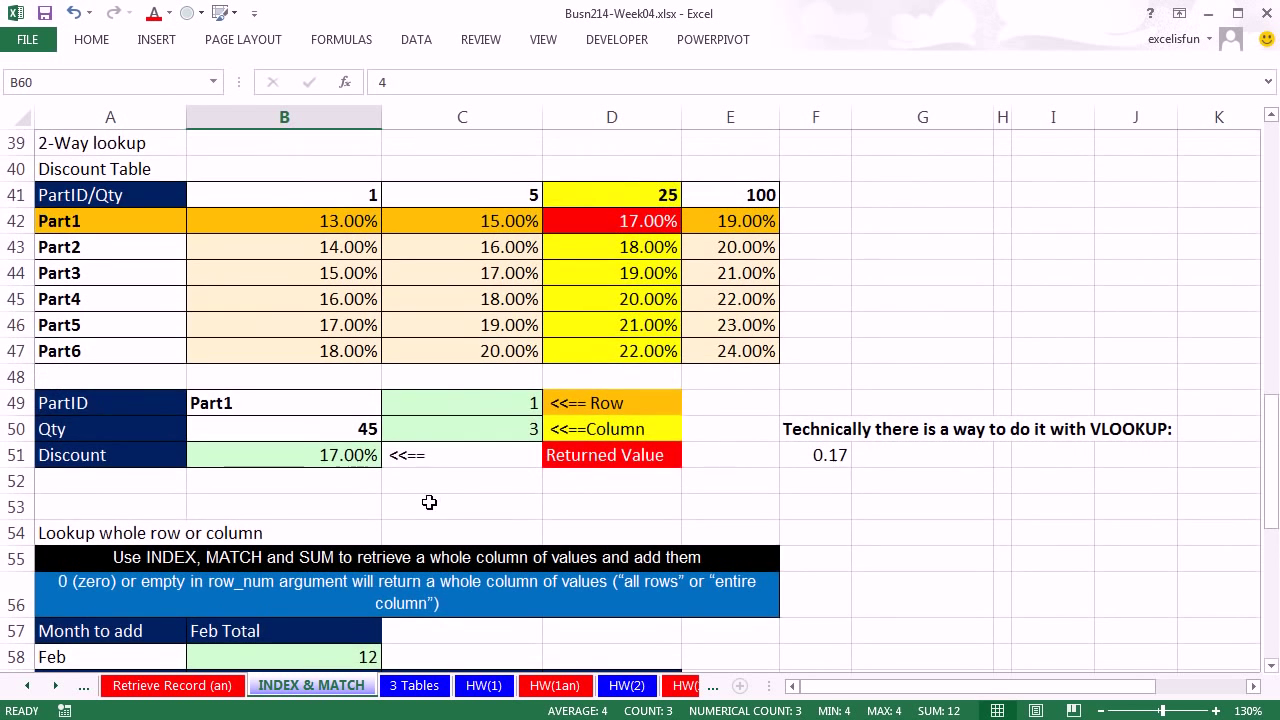
double_click(350, 457)
key("Escape")
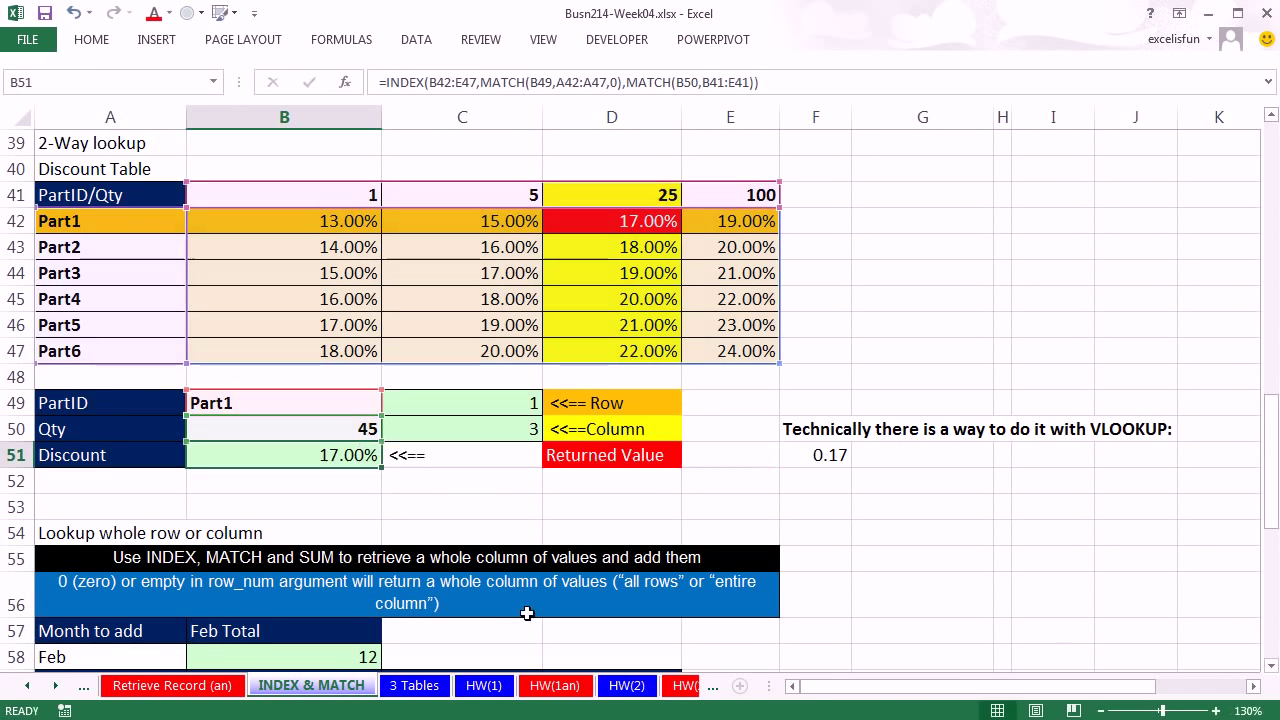
Review the horizontal lookup formula for the low-bid vendor in G26 without changing it.
scroll(529, 614, "up", 6)
double_click(883, 337)
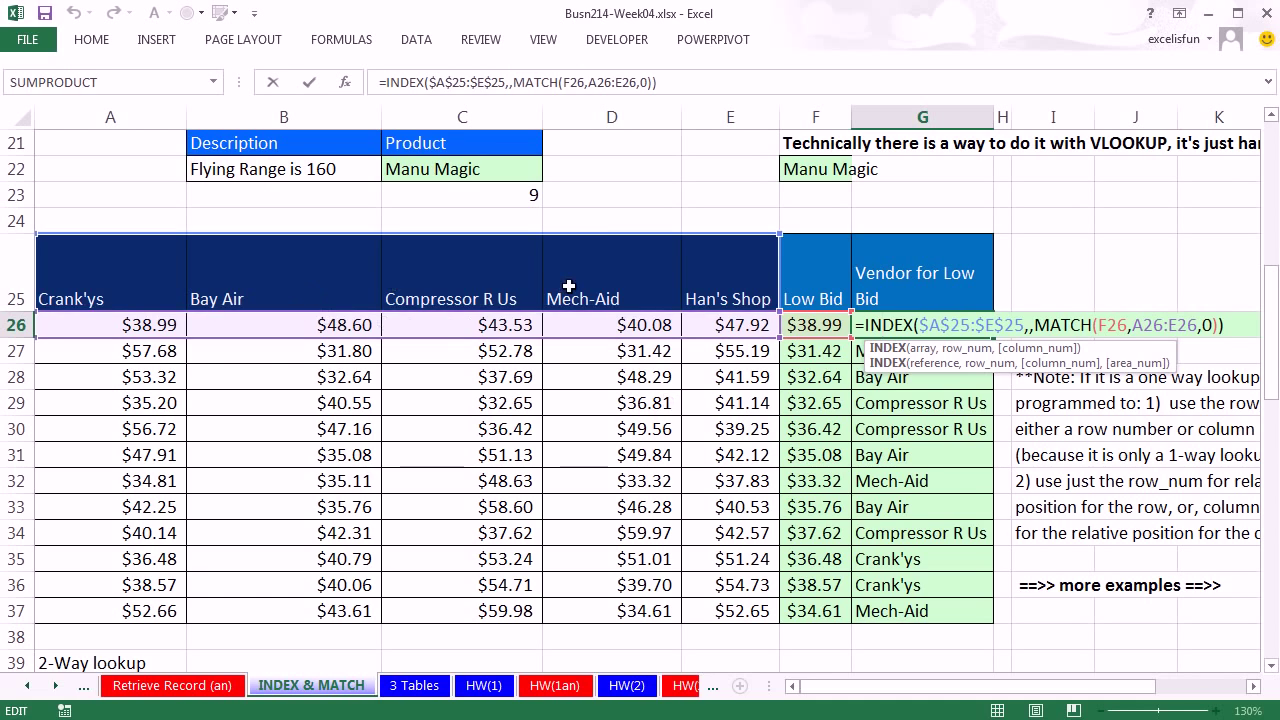
key("Escape")
Review the arguments of the INDEX and MATCH formula for the product in C22, and keep the formula as it is.
scroll(614, 422, "up", 6)
scroll(563, 509, "down", 2)
double_click(480, 507)
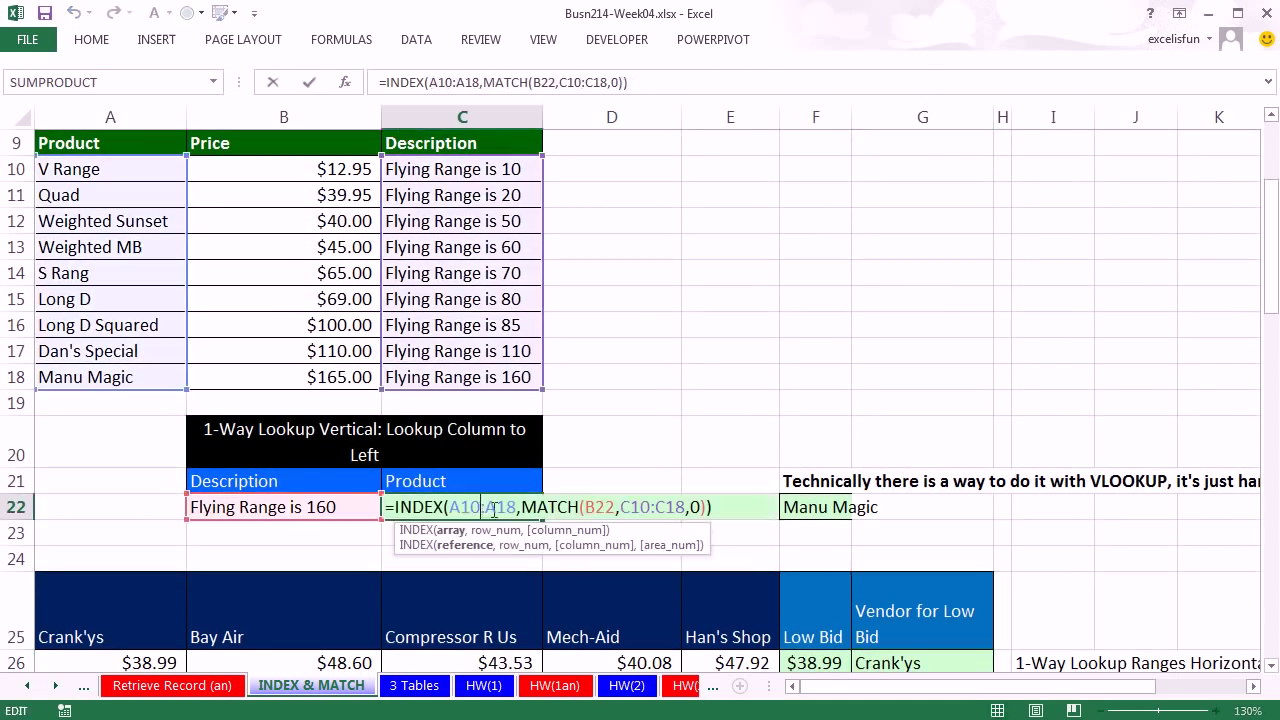
key("Left")
key("Left")
key("Left")
key("Left")
key("Left")
key("Left")
key("Left")
key("Left")
key("Left")
key("Left")
key("Left")
key("Left")
key("Left")
key("Left")
key("Left")
key("Left")
key("Left")
key("Left")
key("Left")
key("Left")
key("ctrl+Return")
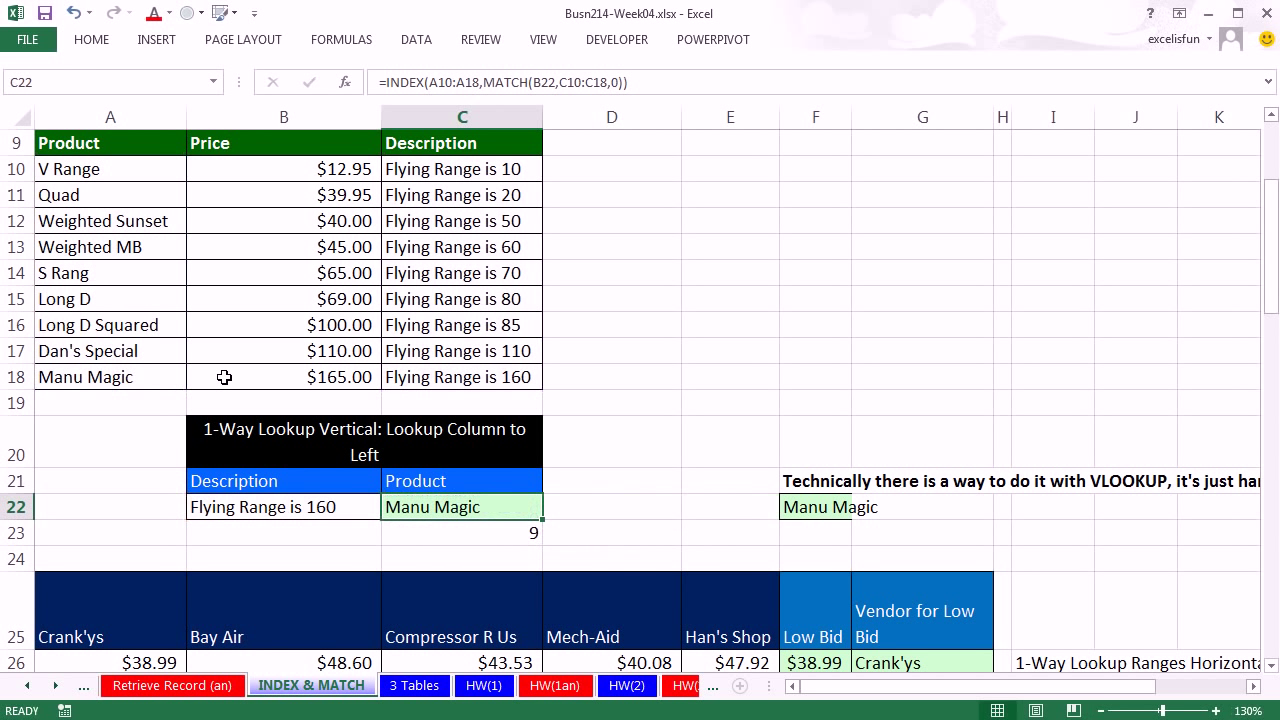